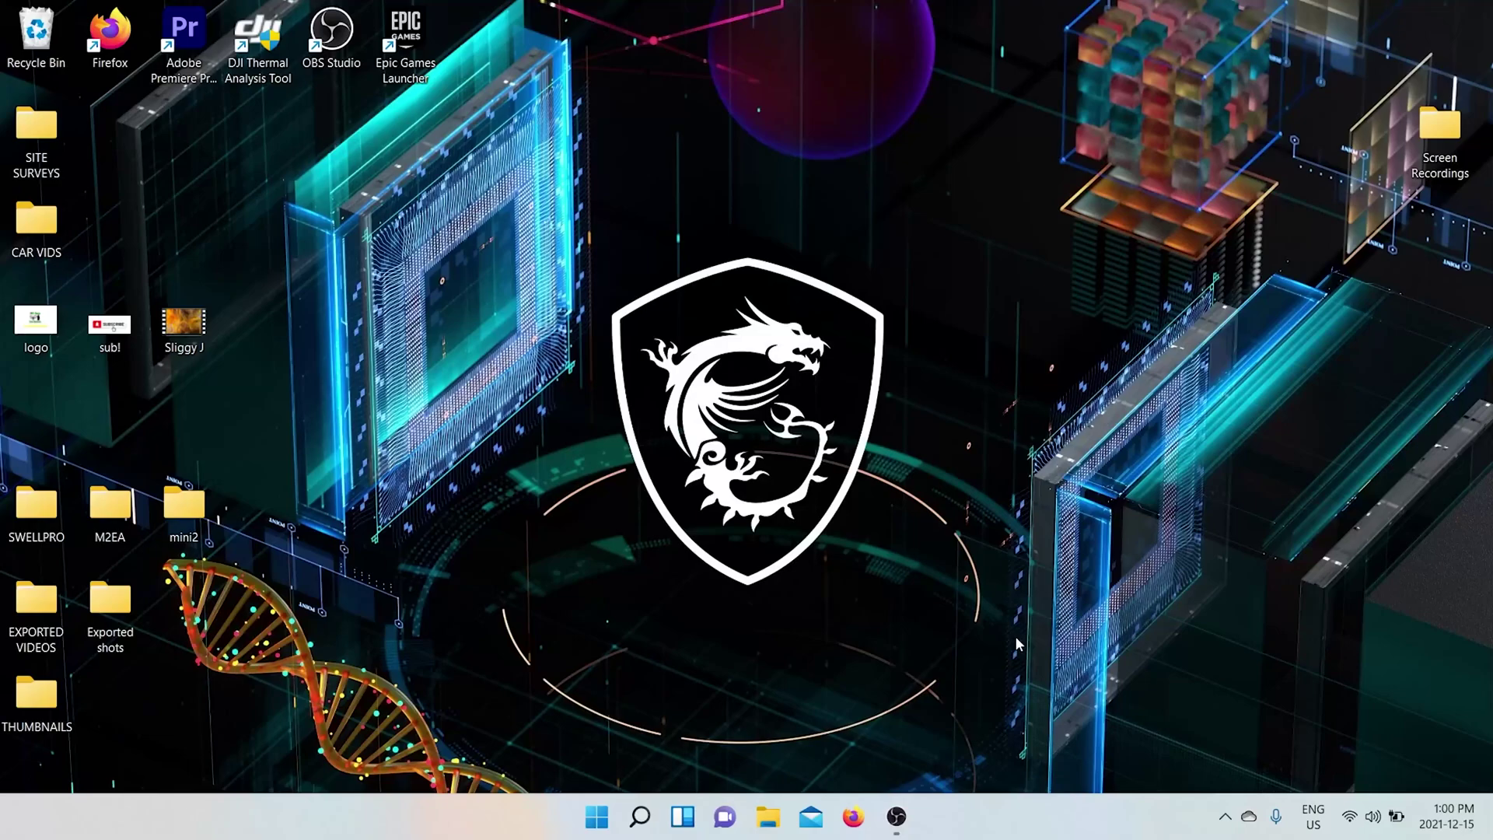
# Add a new folder named 'SD4 updates' to the Windows desktop
pyautogui.rightClick(871, 521)
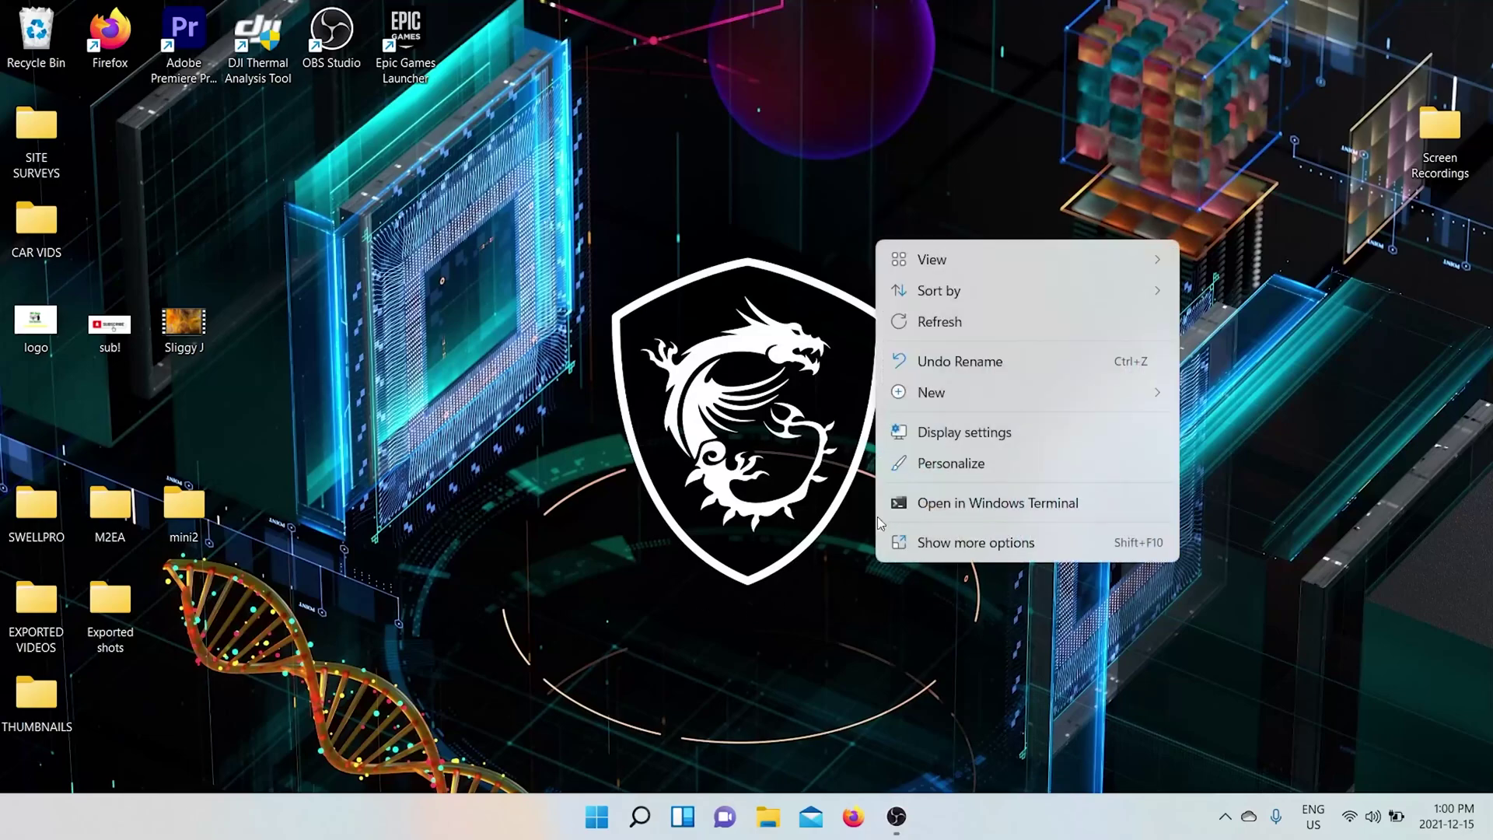
pyautogui.moveTo(976, 391)
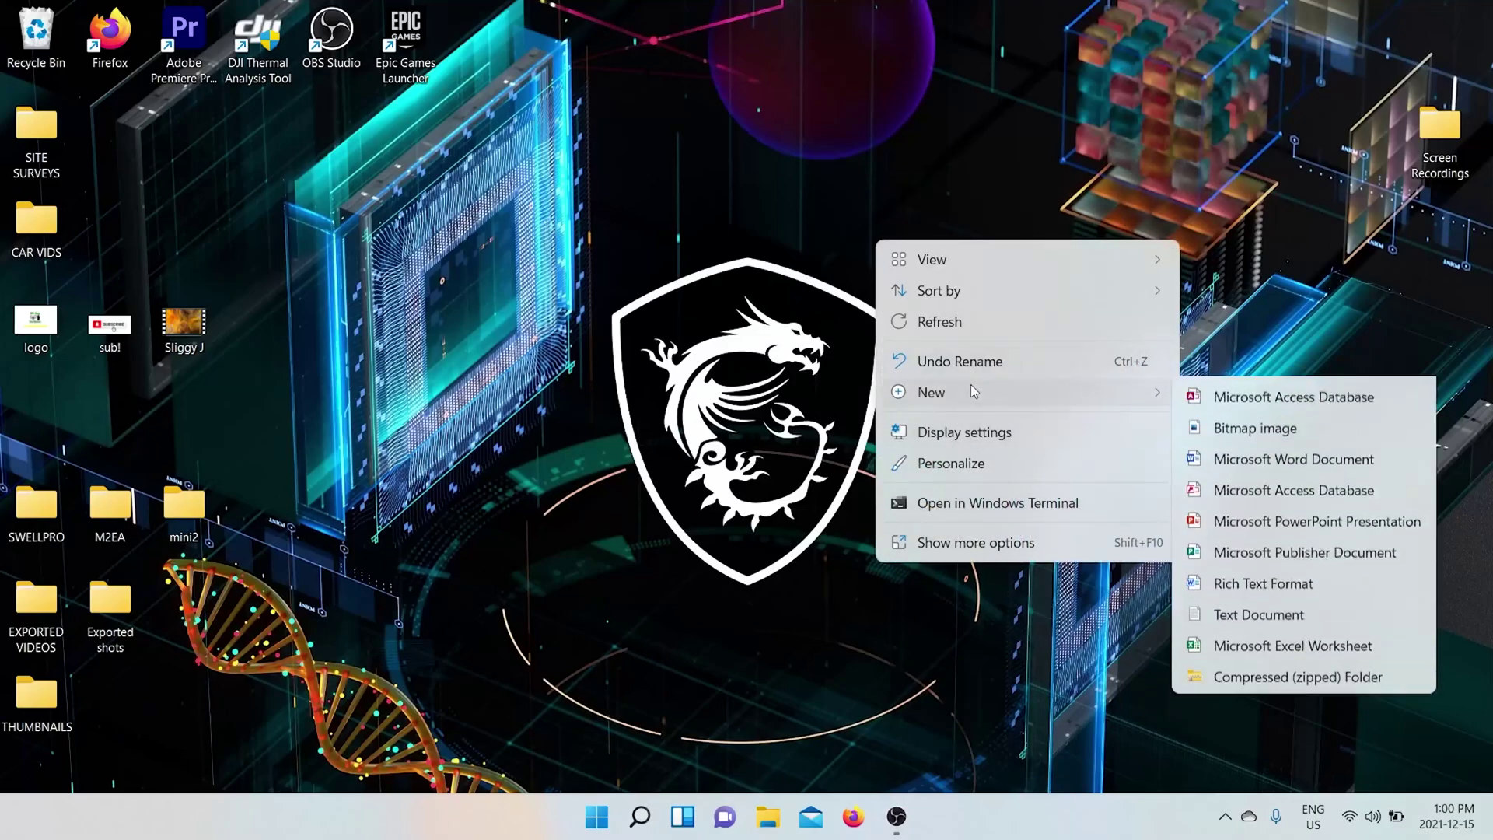
pyautogui.click(1283, 392)
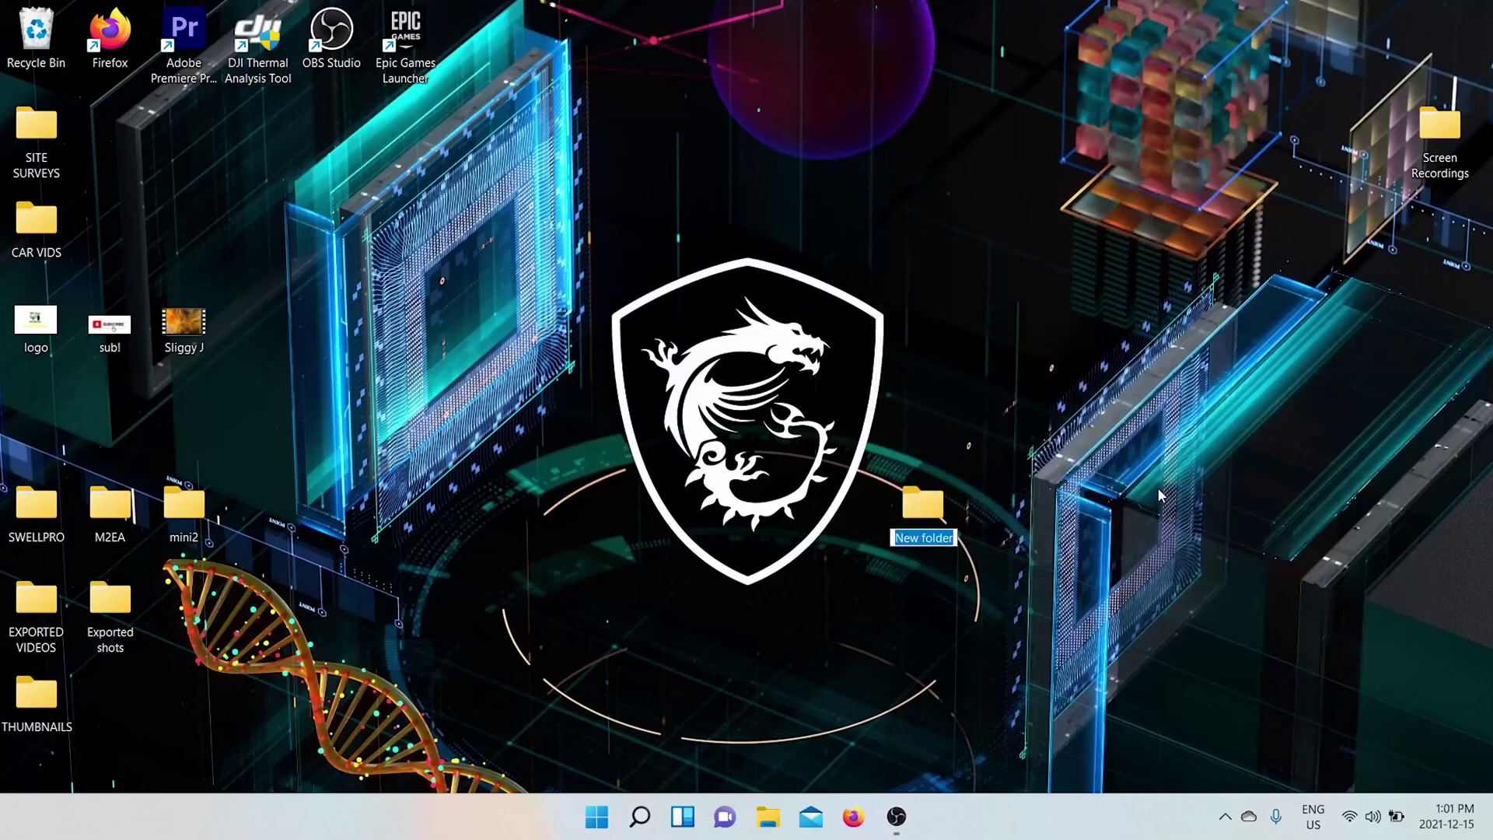
pyautogui.write('SD4')
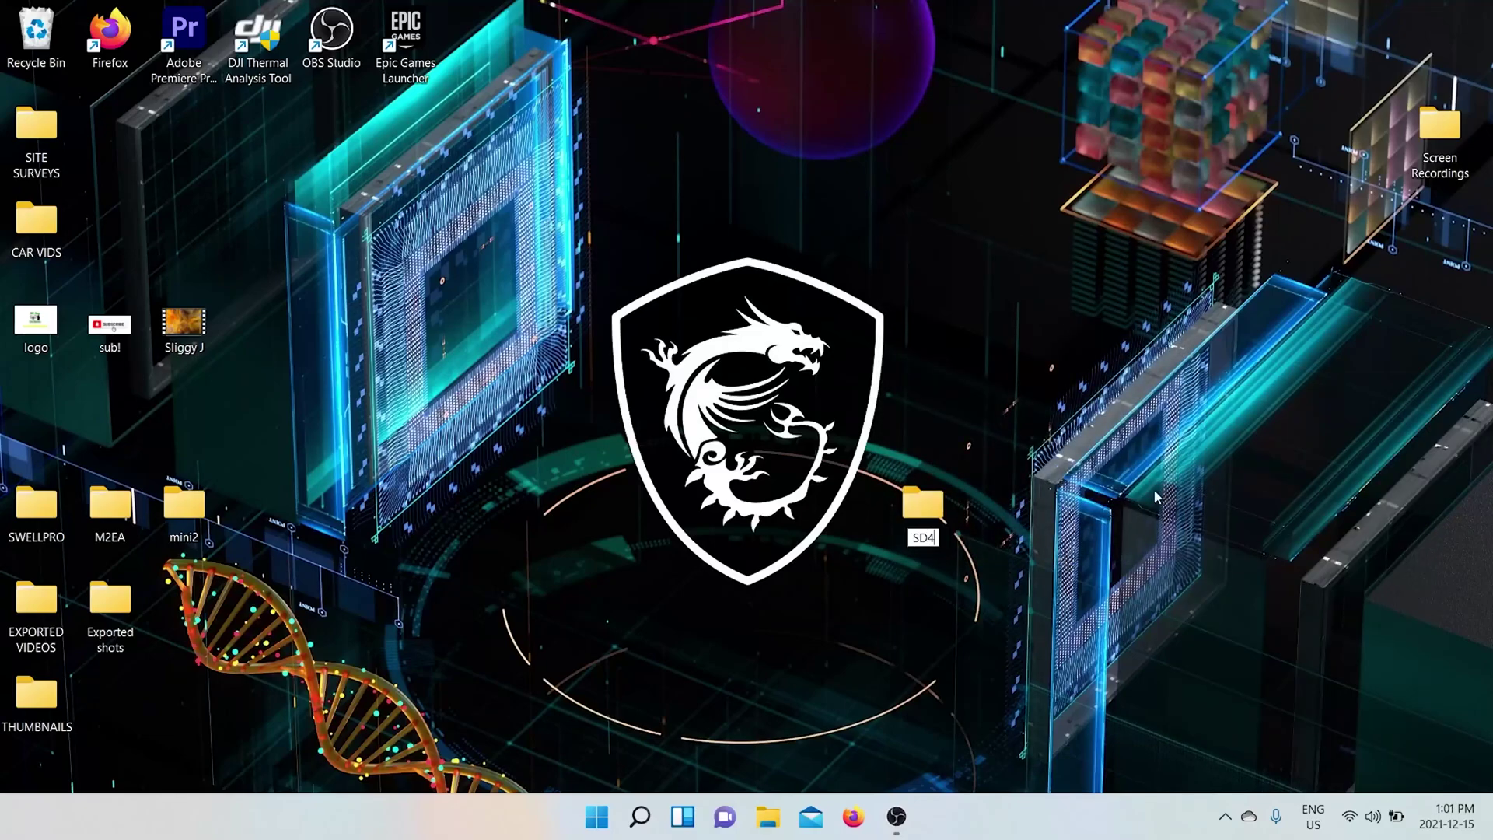
pyautogui.write(' updates')
pyautogui.press('Return')
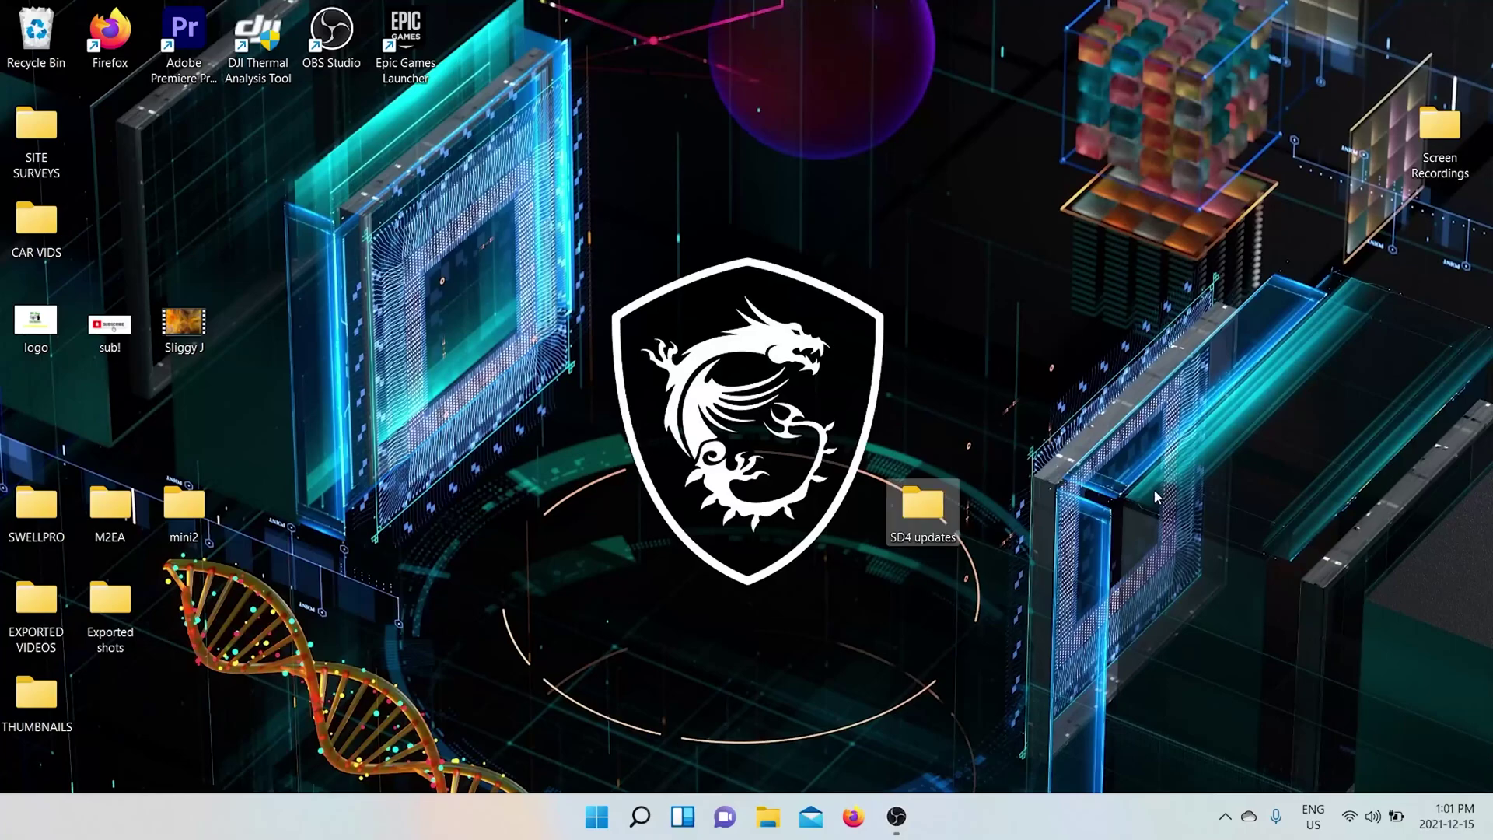
# In Firefox, go to the Download section of the SplashDrone 4 product page
pyautogui.click(853, 816)
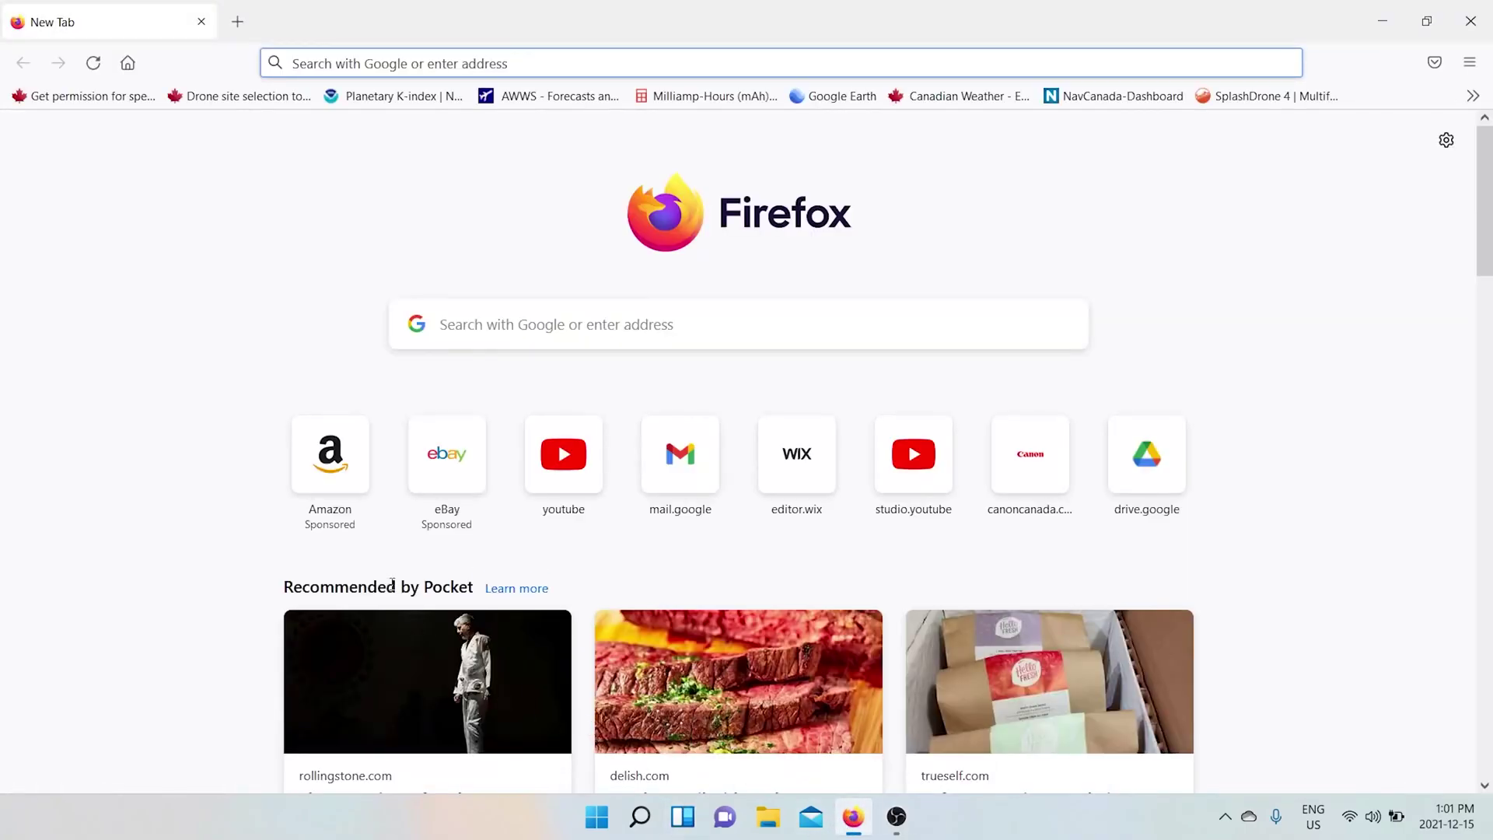
pyautogui.click(1276, 96)
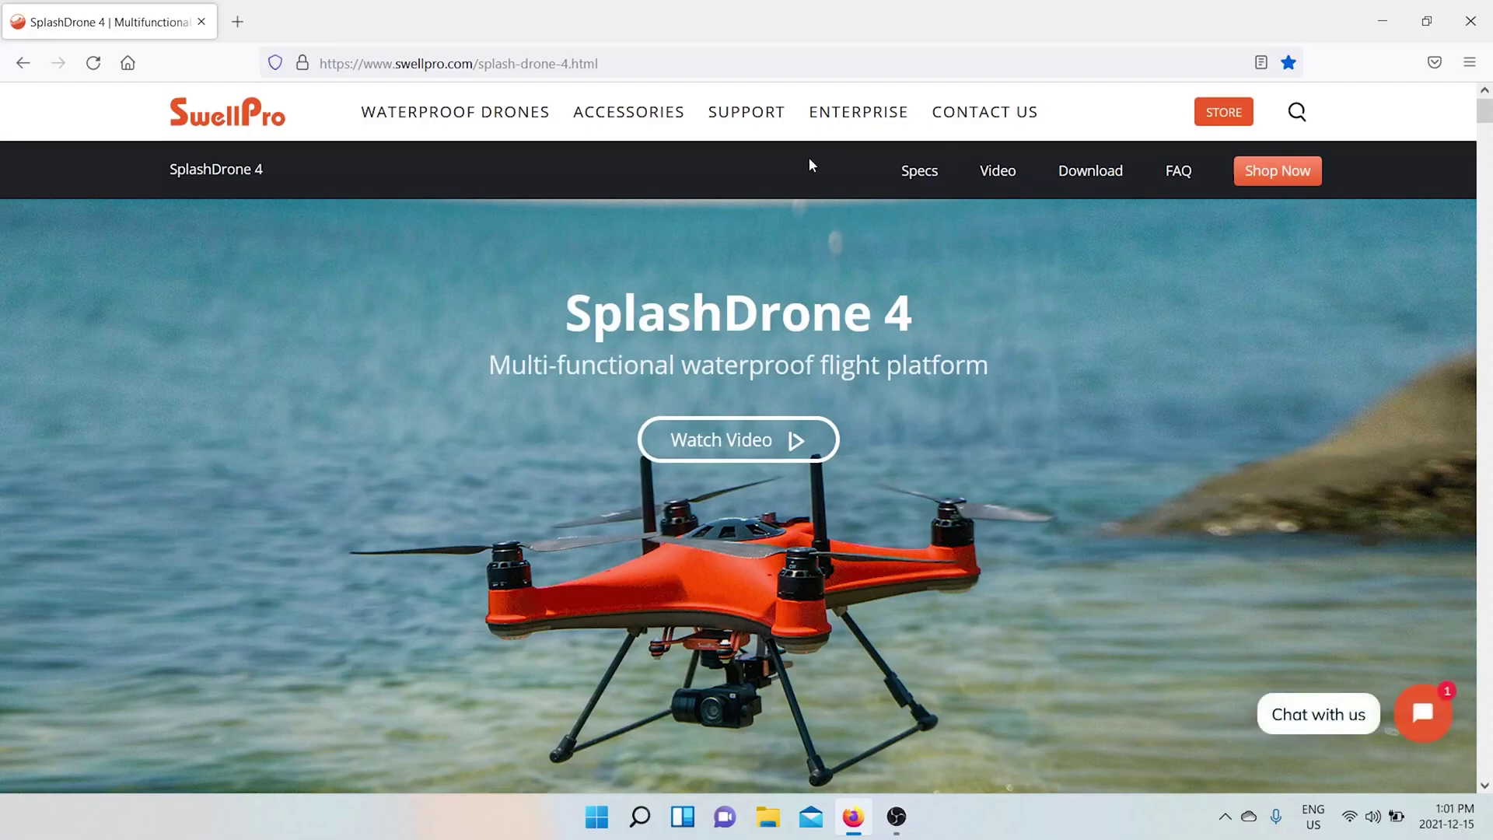
pyautogui.moveTo(457, 124)
pyautogui.click(1098, 179)
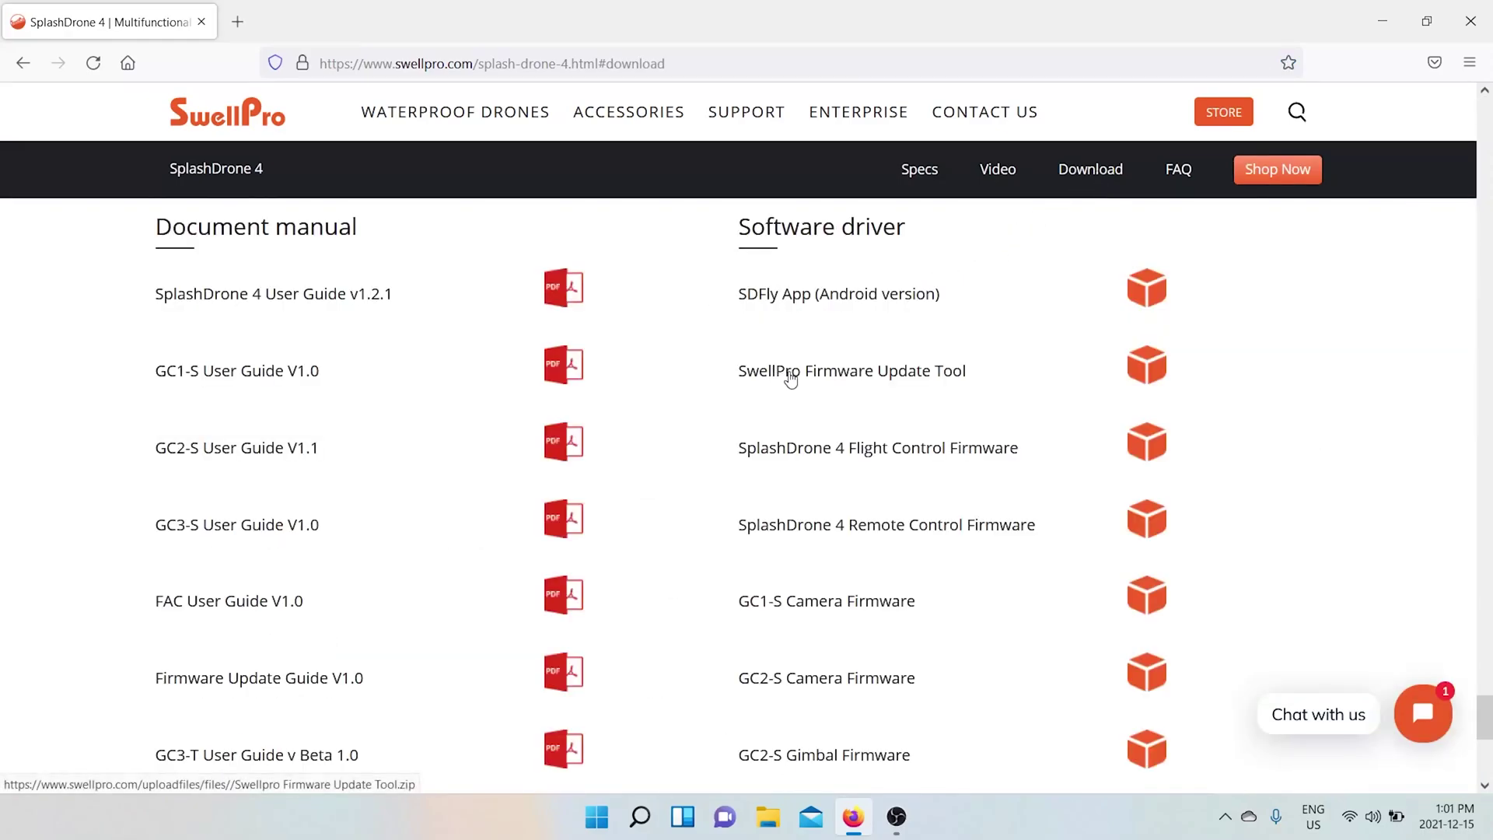
# Save Swellpro Firmware Update Tool.zip and open the downloads Library
pyautogui.click(933, 379)
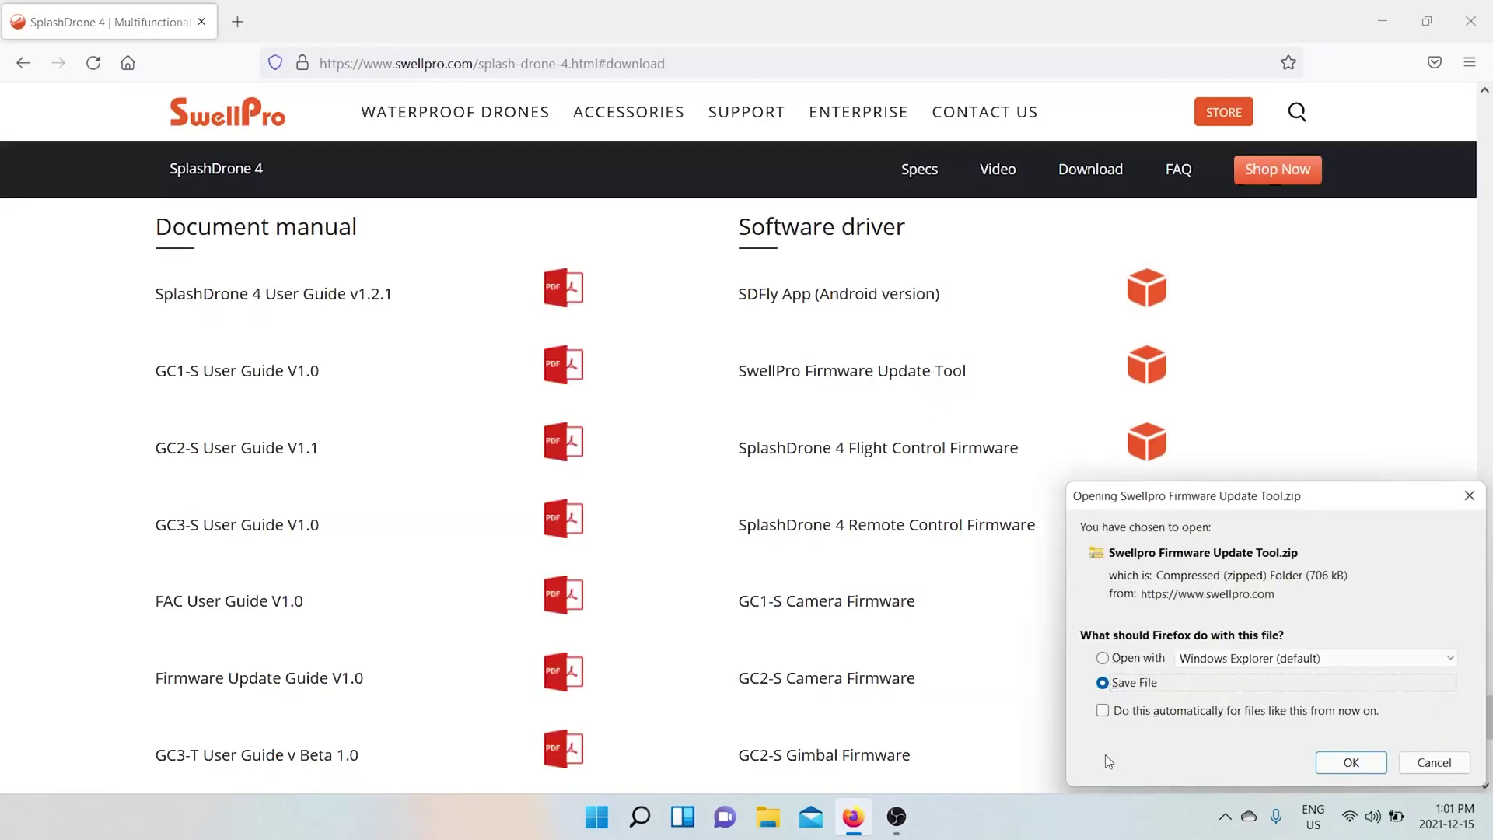
pyautogui.click(1361, 765)
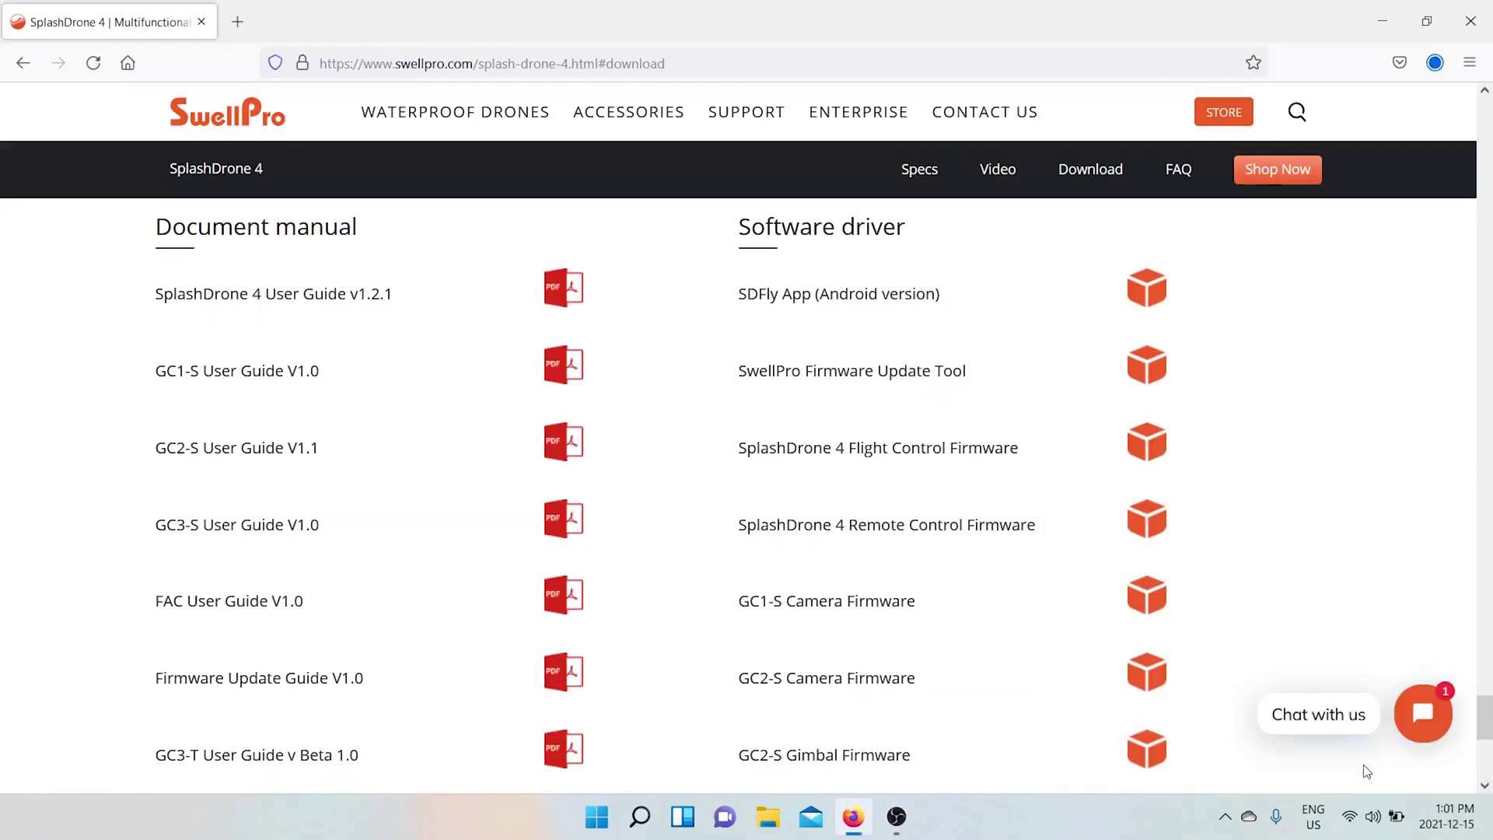
pyautogui.click(1443, 68)
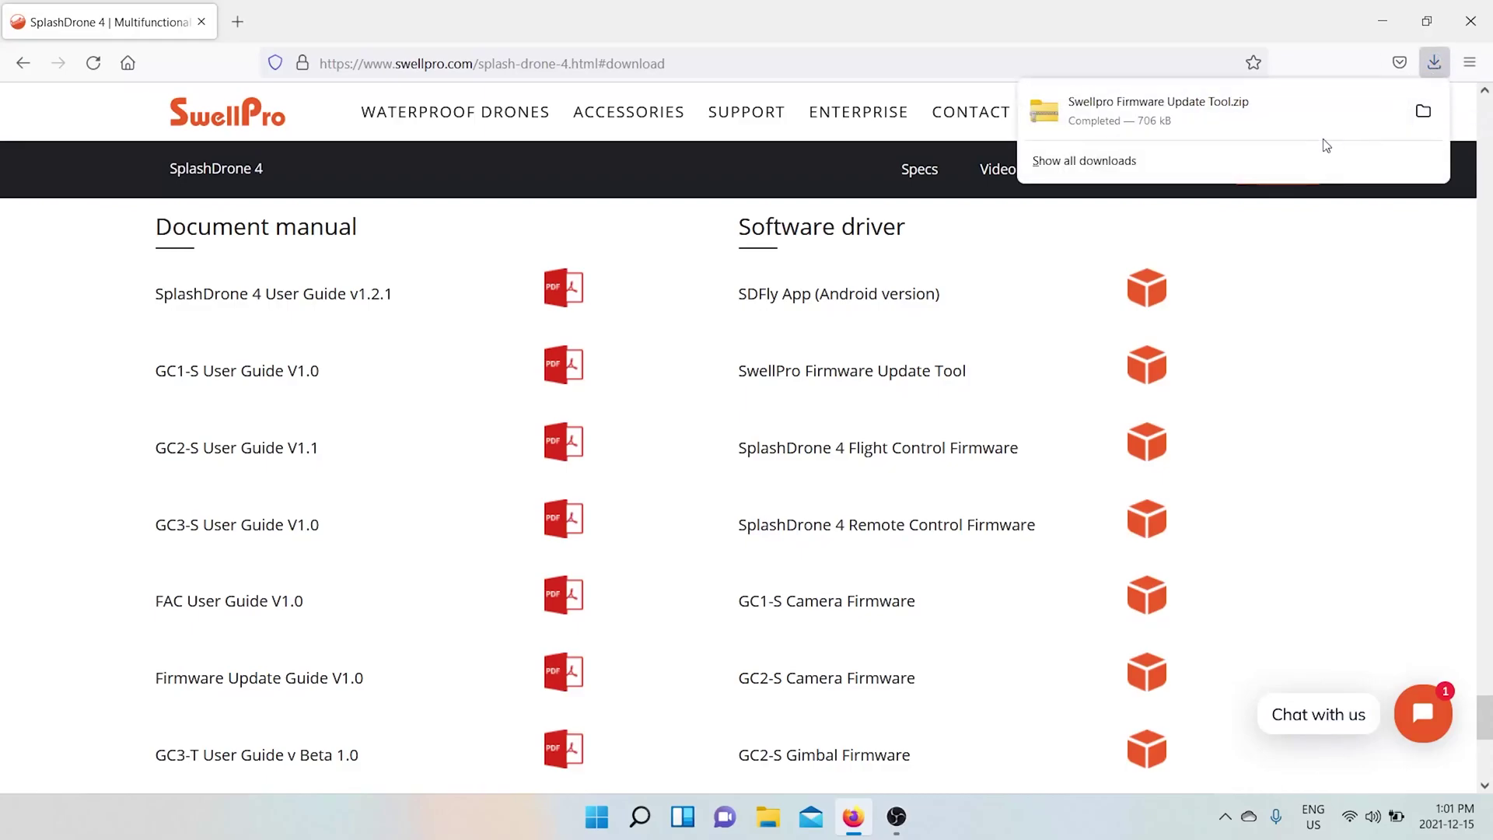
pyautogui.click(1309, 155)
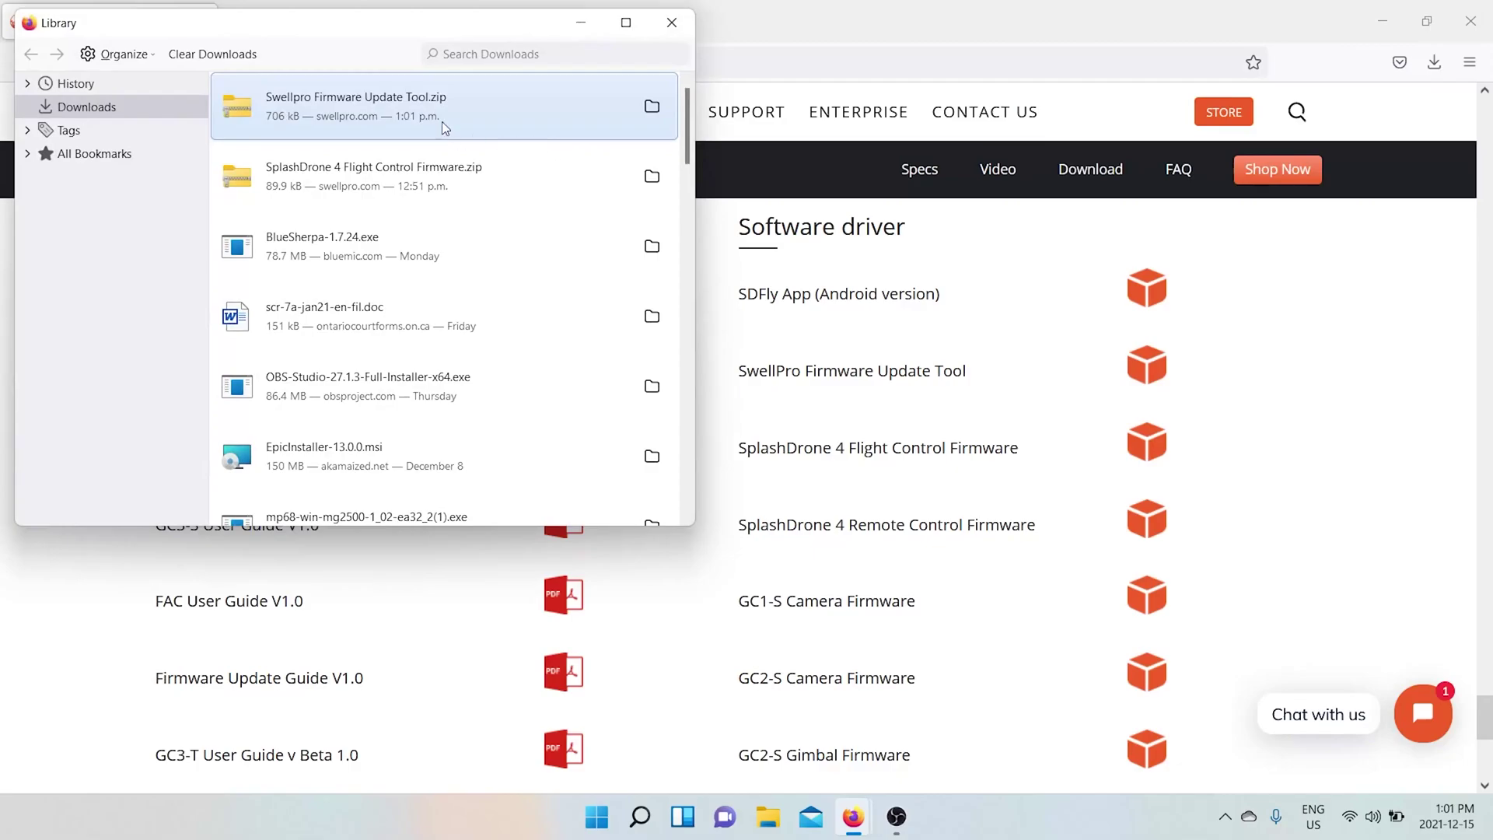
# Extract Swellpro Firmware Update Tool.zip into Desktop\SD4 updates
pyautogui.click(651, 105)
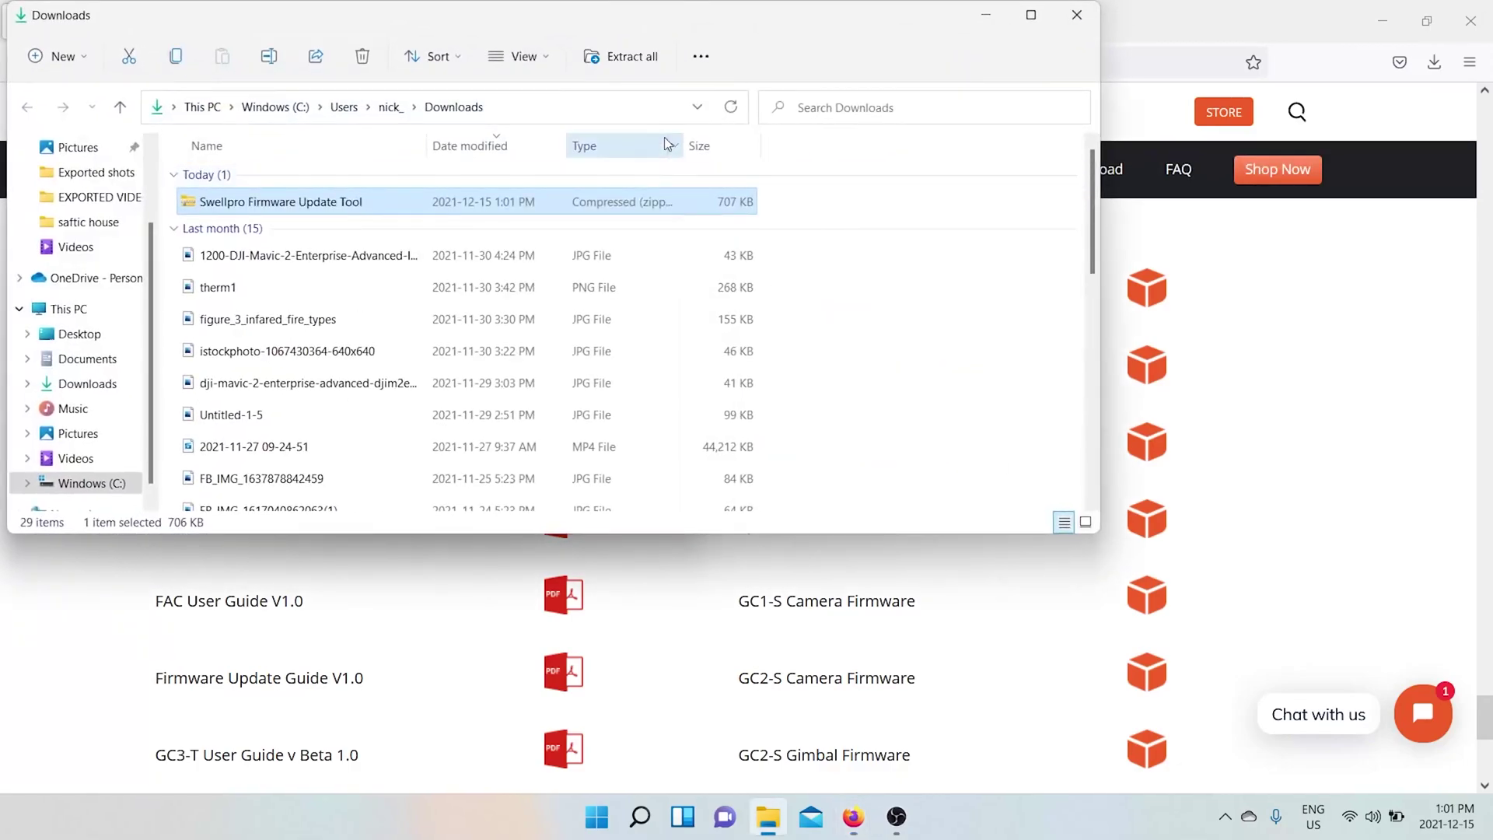
pyautogui.rightClick(346, 213)
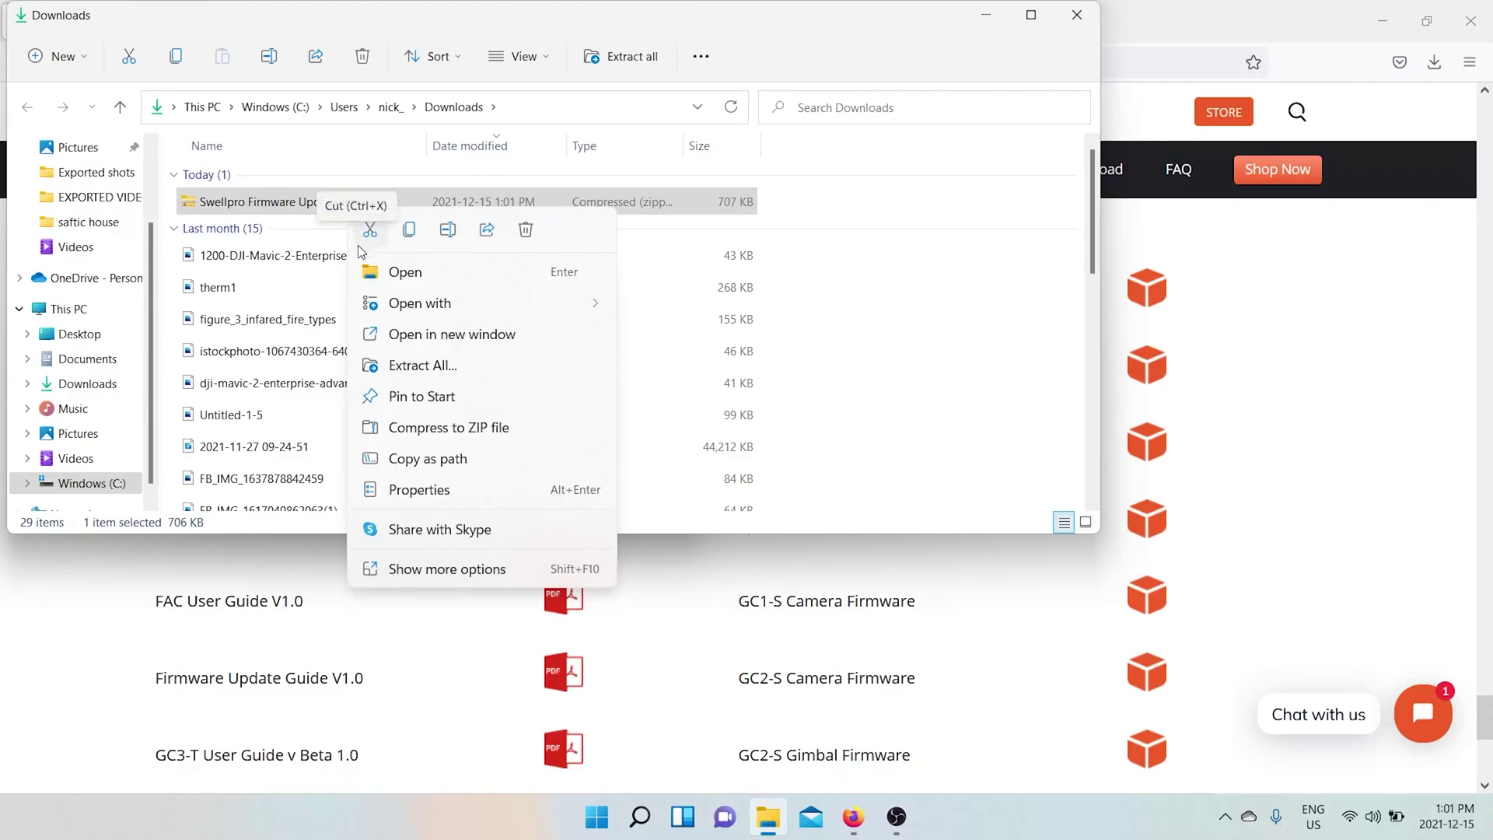
pyautogui.click(417, 365)
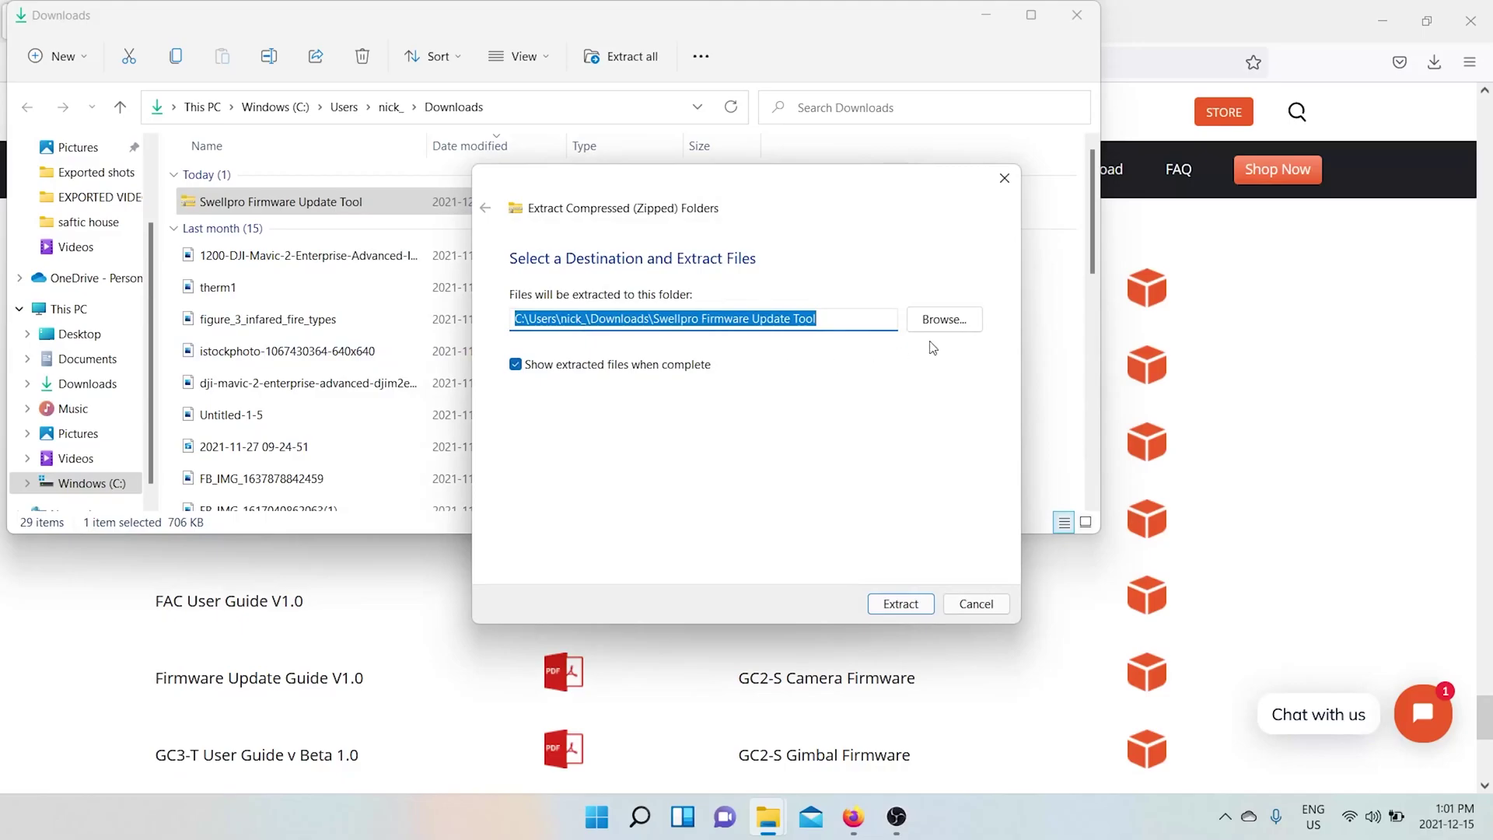
pyautogui.click(946, 326)
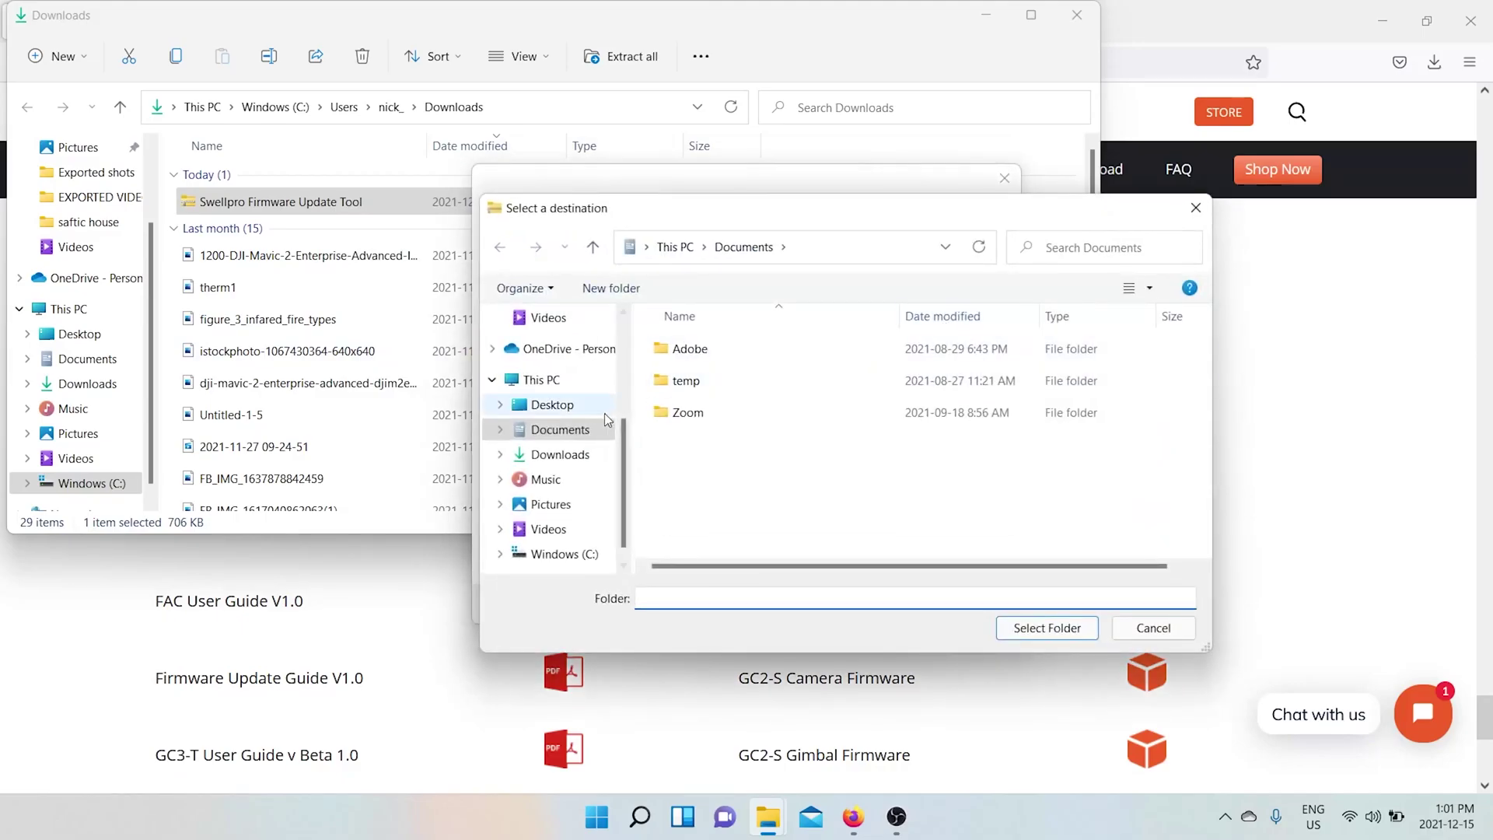
pyautogui.click(549, 404)
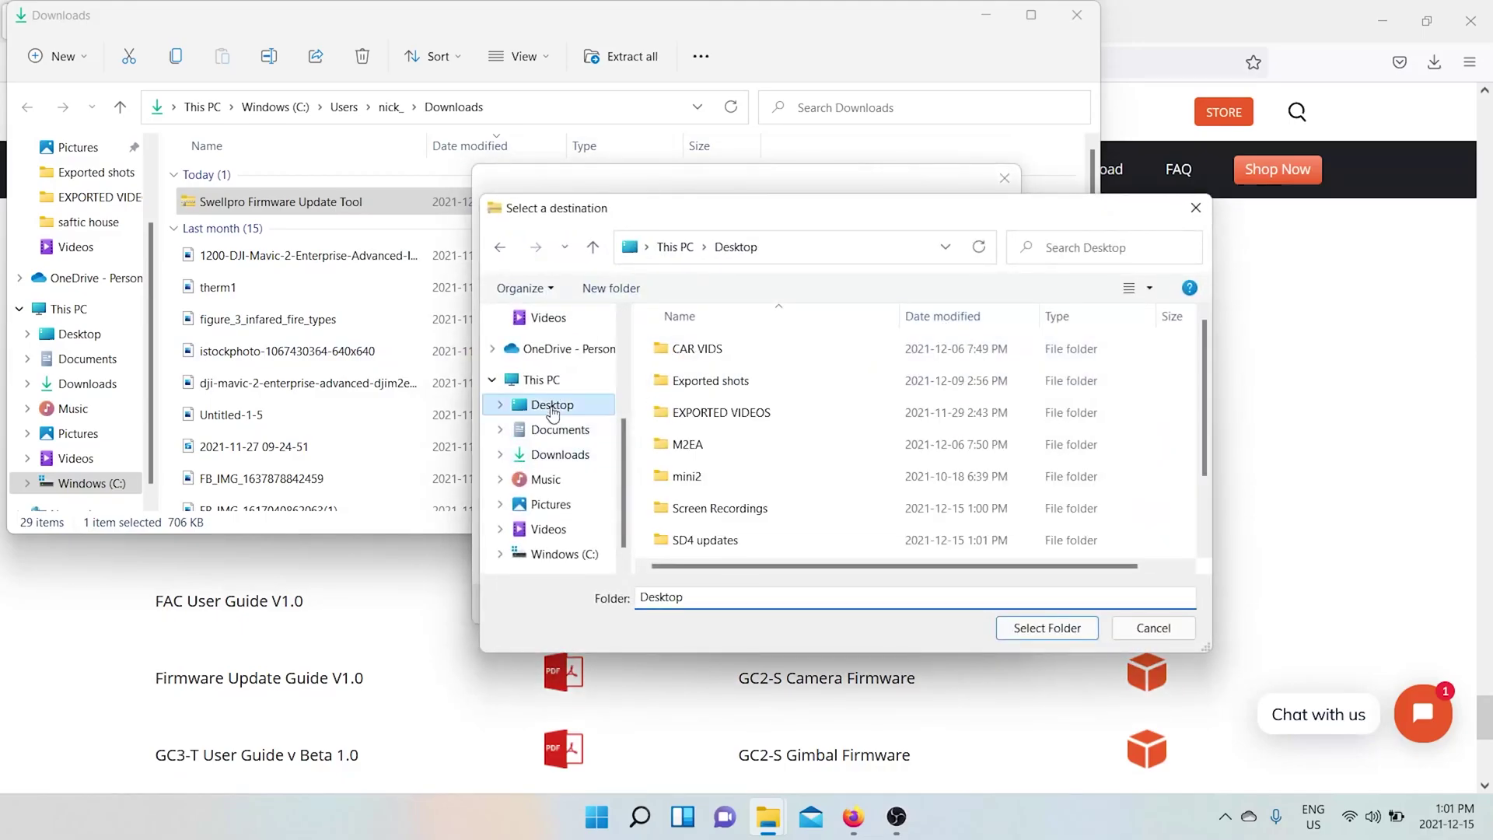
pyautogui.click(728, 544)
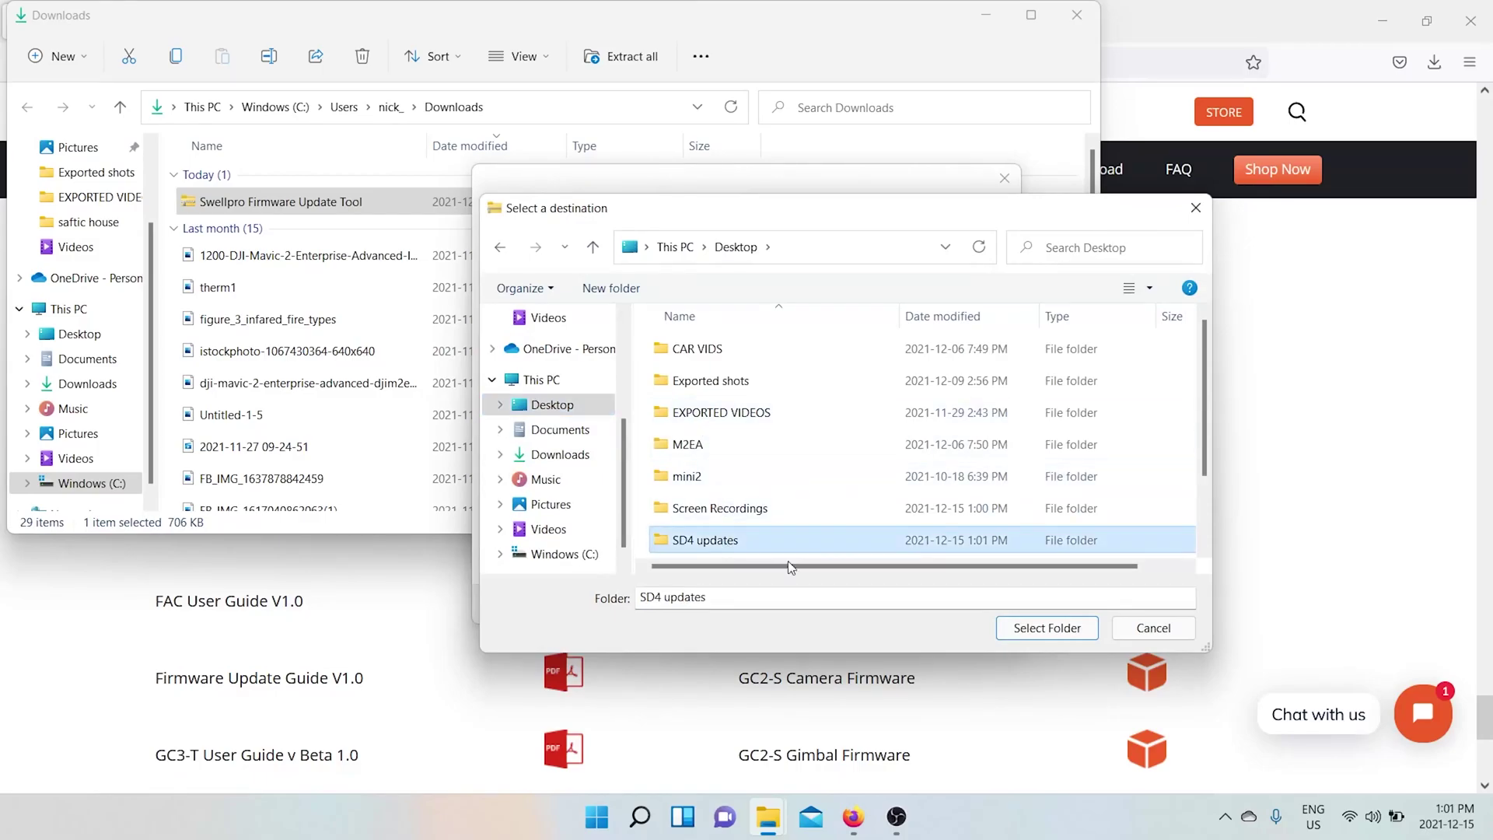
pyautogui.click(1018, 630)
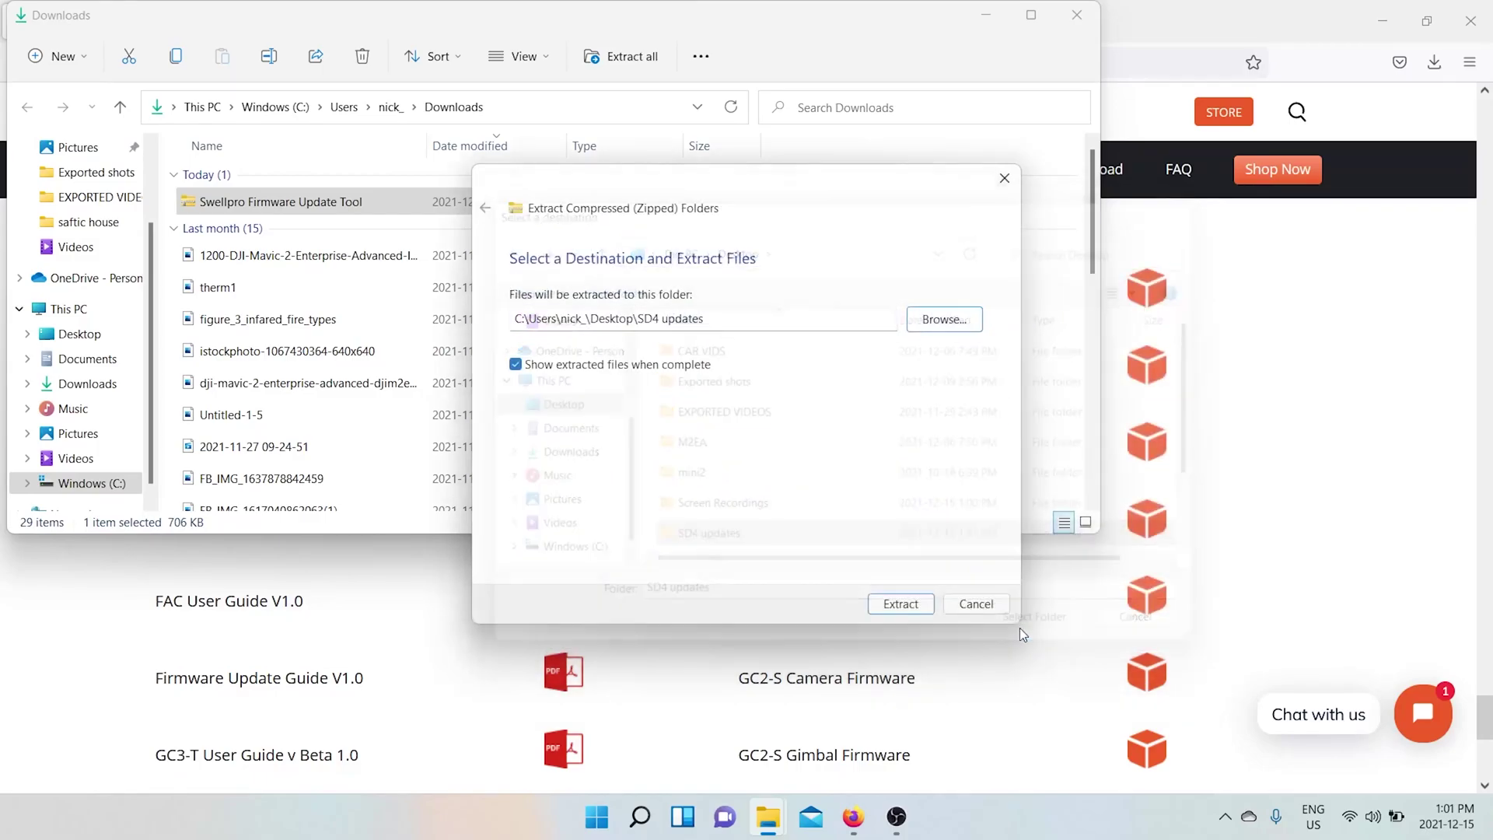
pyautogui.click(915, 608)
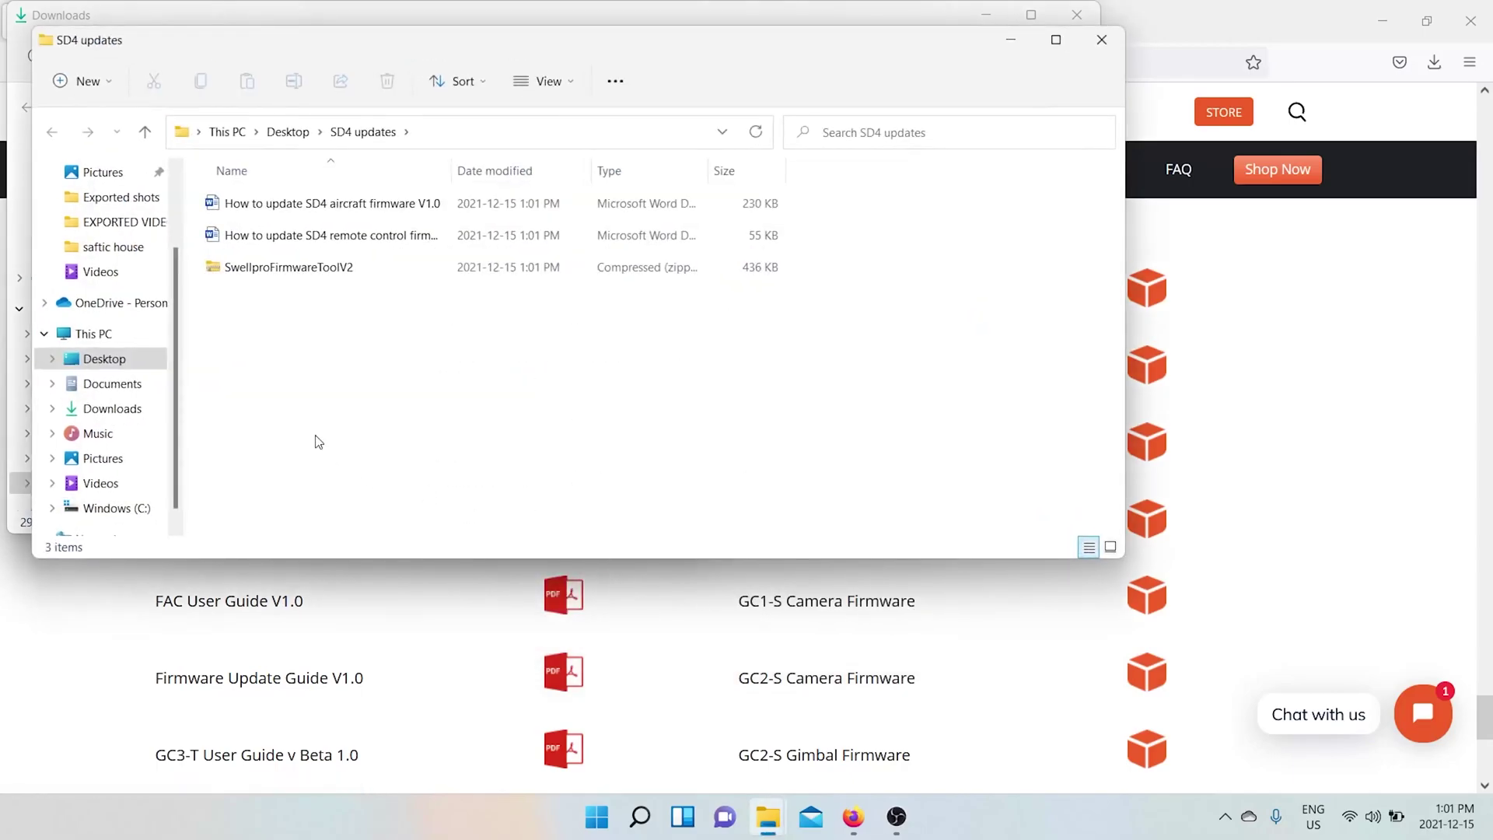
# Extract the SwellproFirmwareToolV2 zip into its own folder and browse its firmware folder and SharkFirmwareV2 app
pyautogui.rightClick(281, 276)
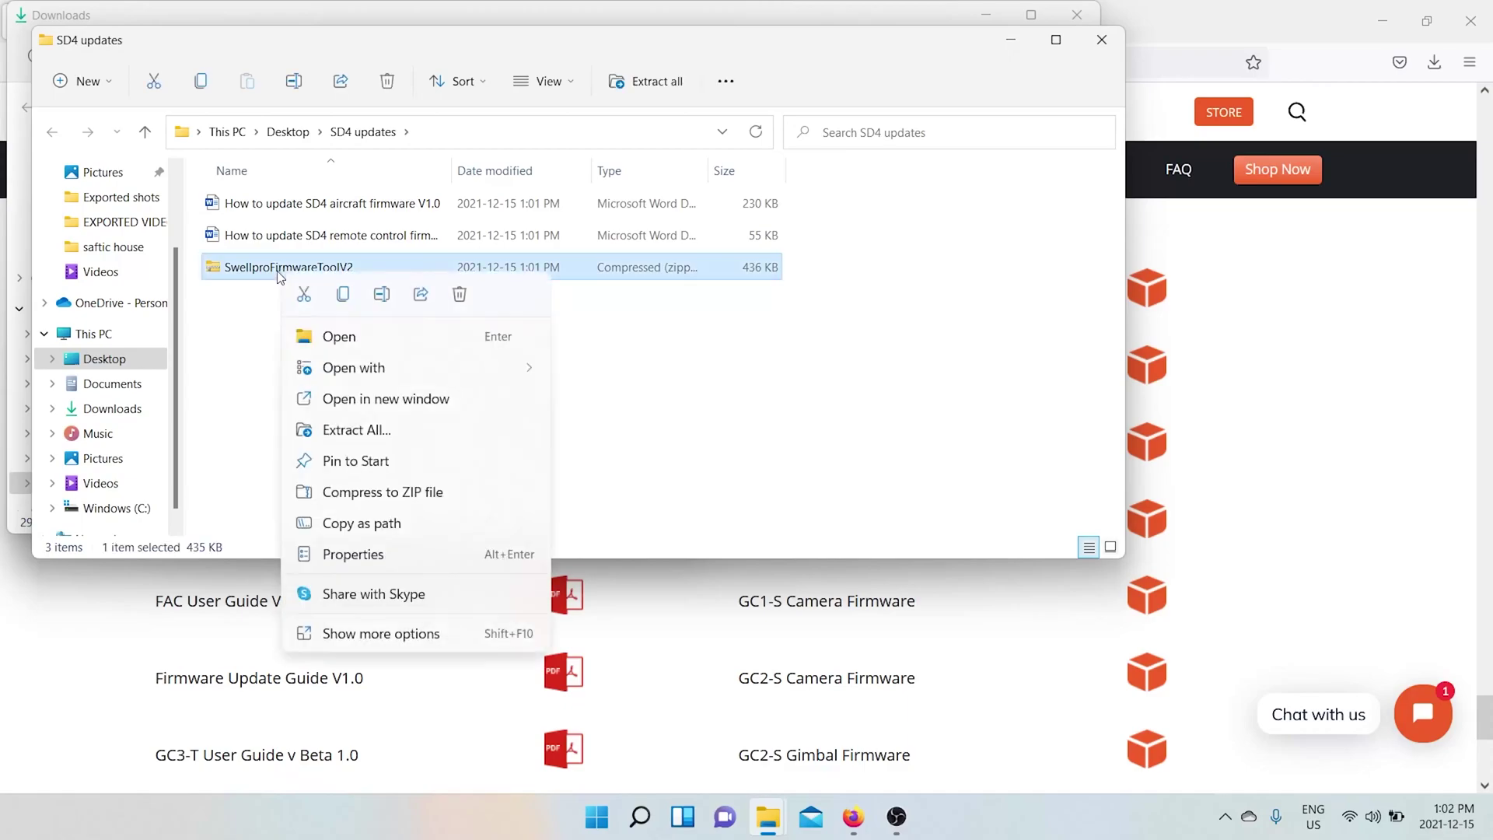
pyautogui.click(381, 444)
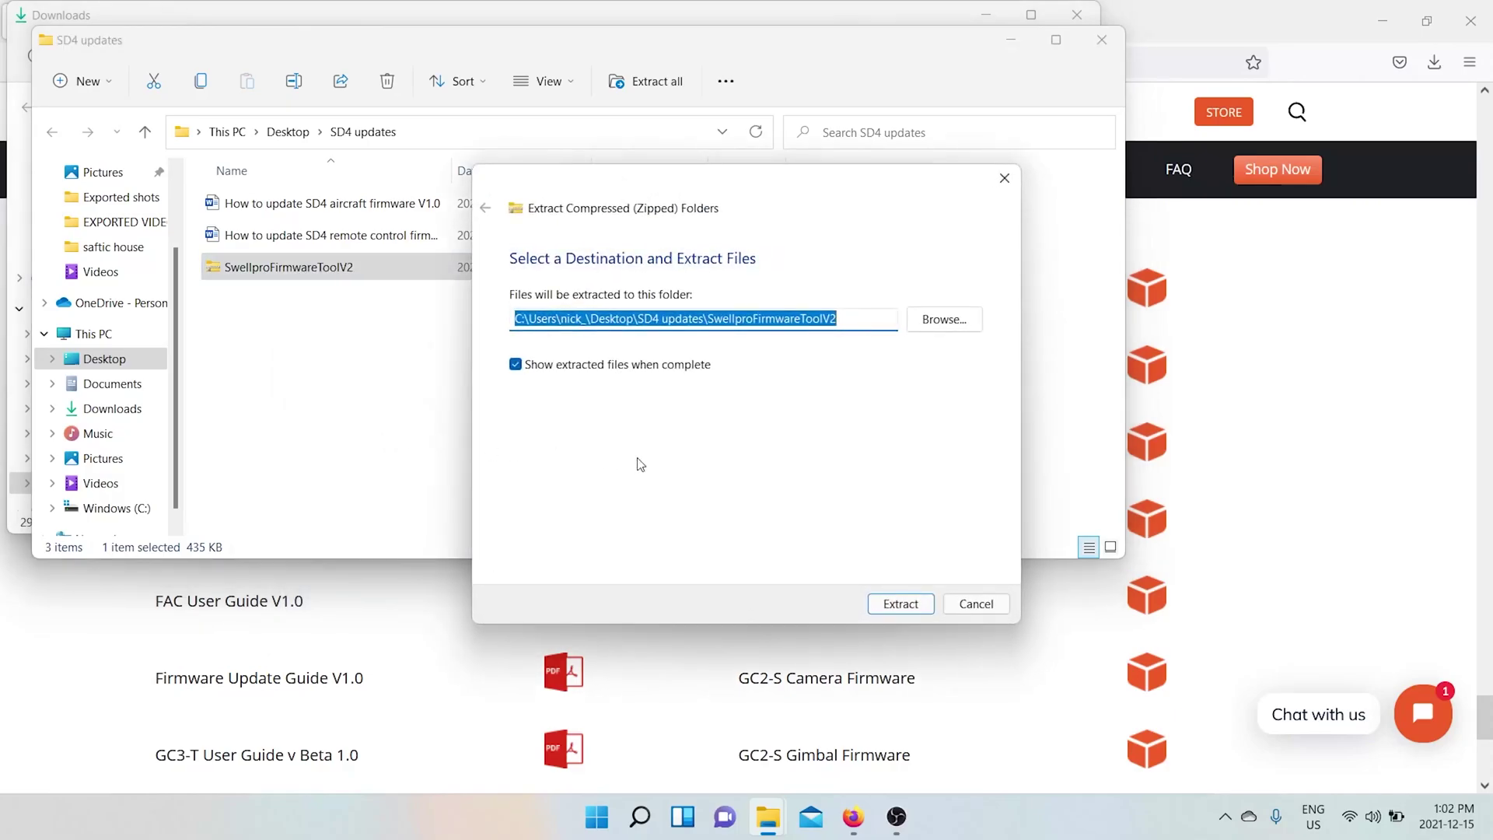
pyautogui.click(900, 603)
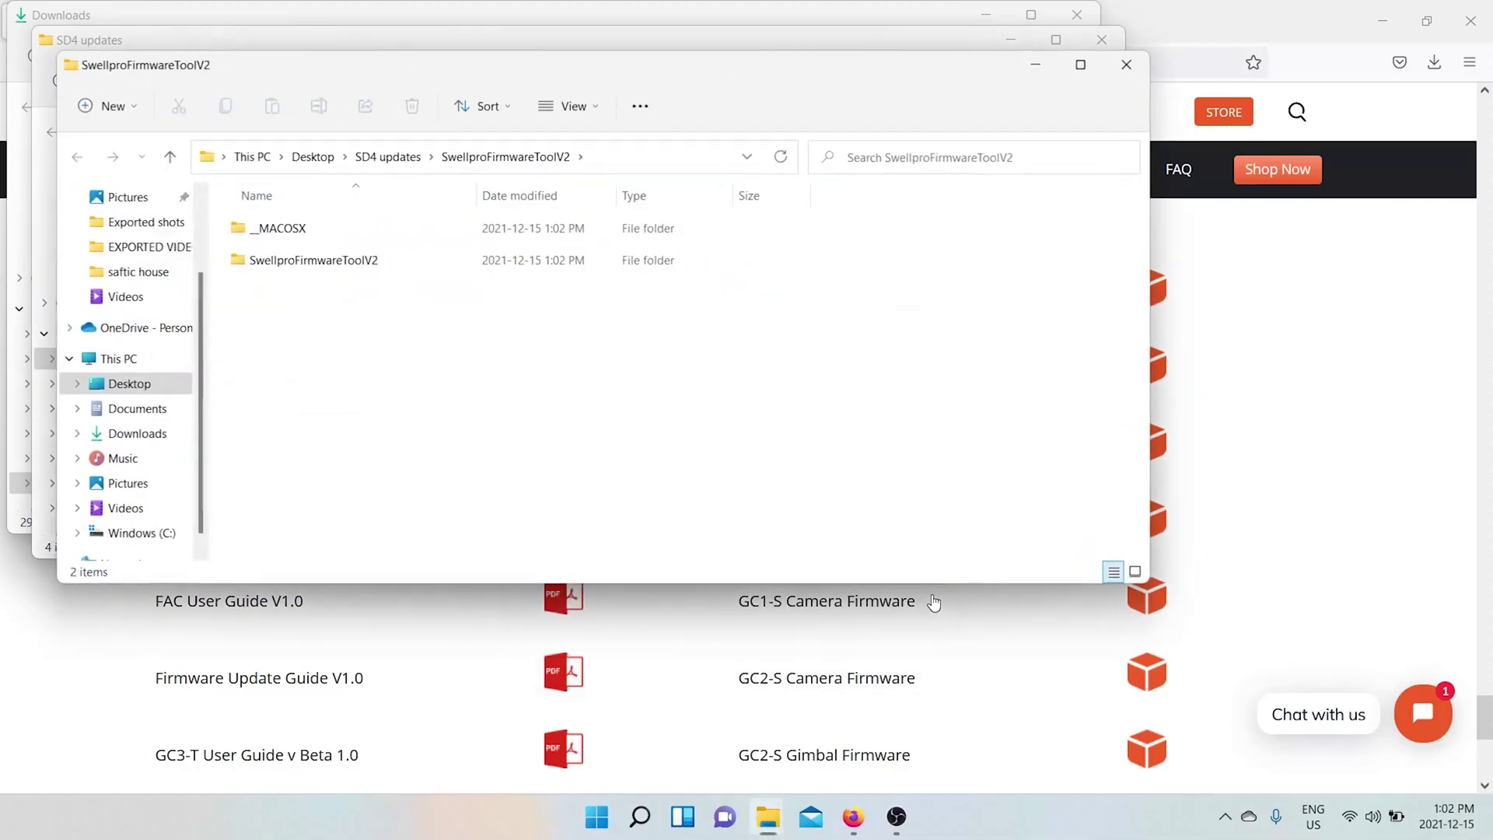
pyautogui.doubleClick(345, 261)
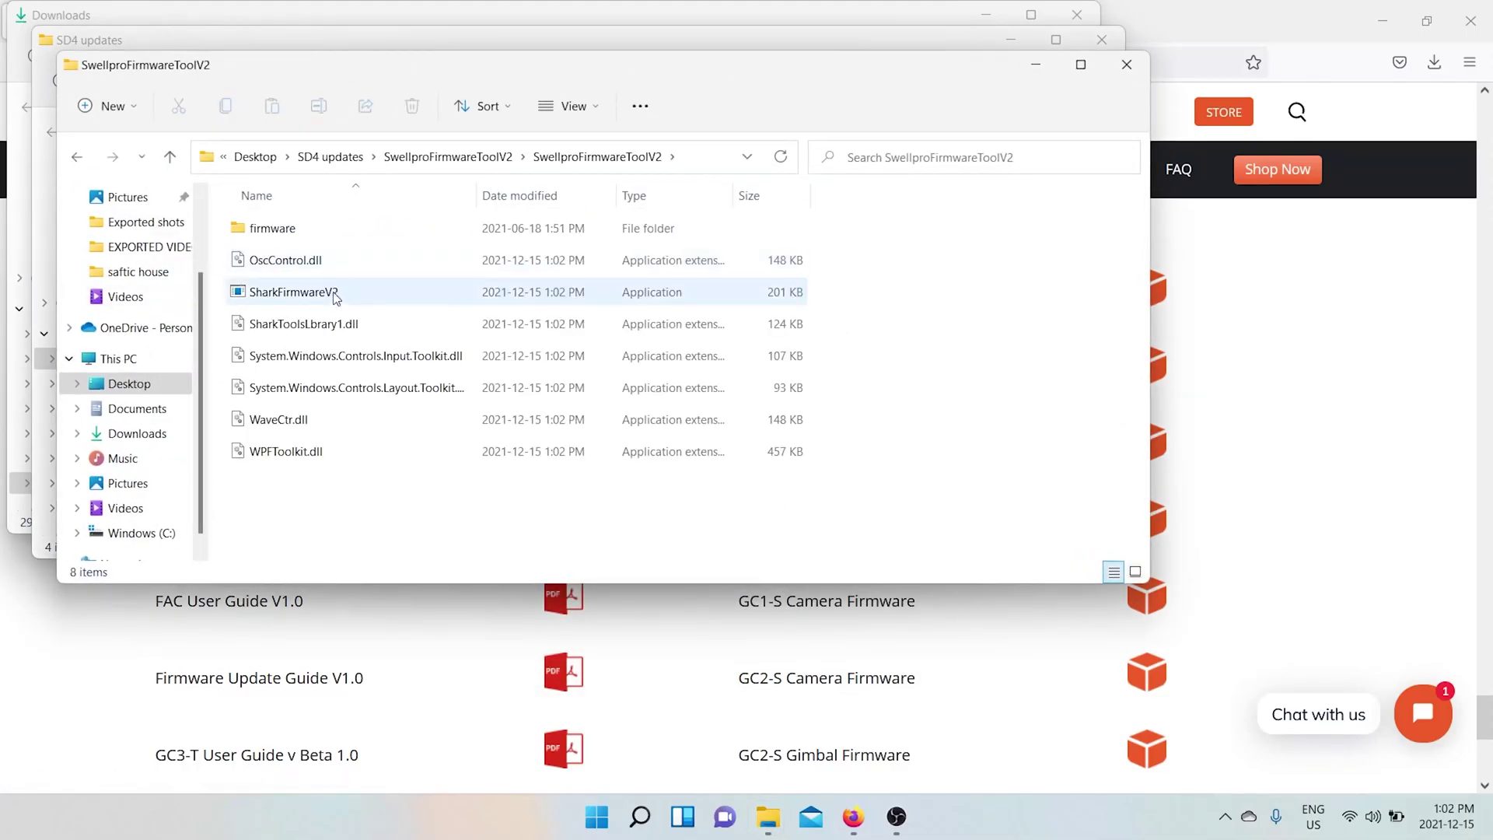
pyautogui.click(335, 297)
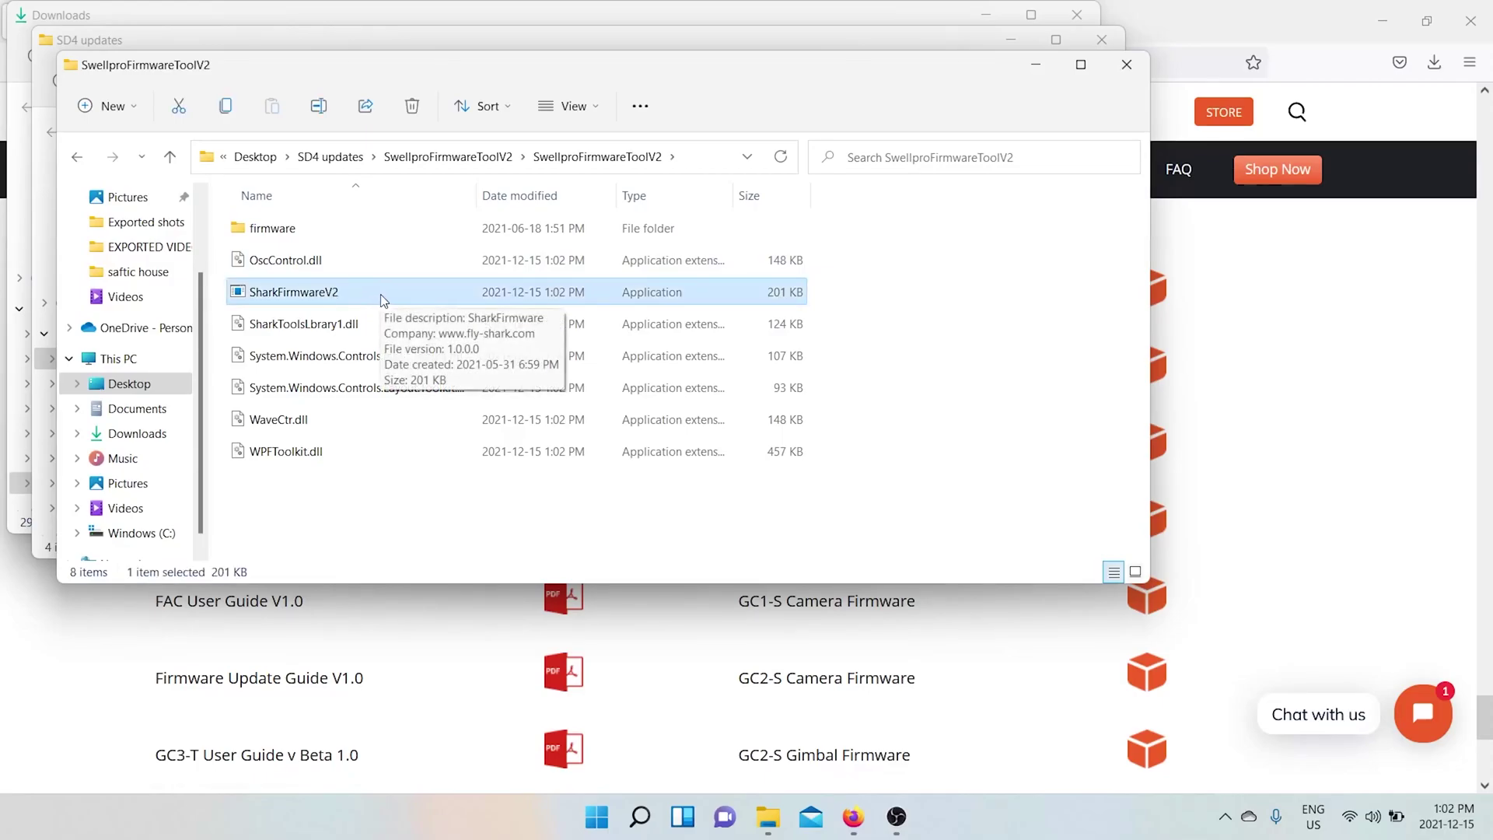
pyautogui.click(378, 232)
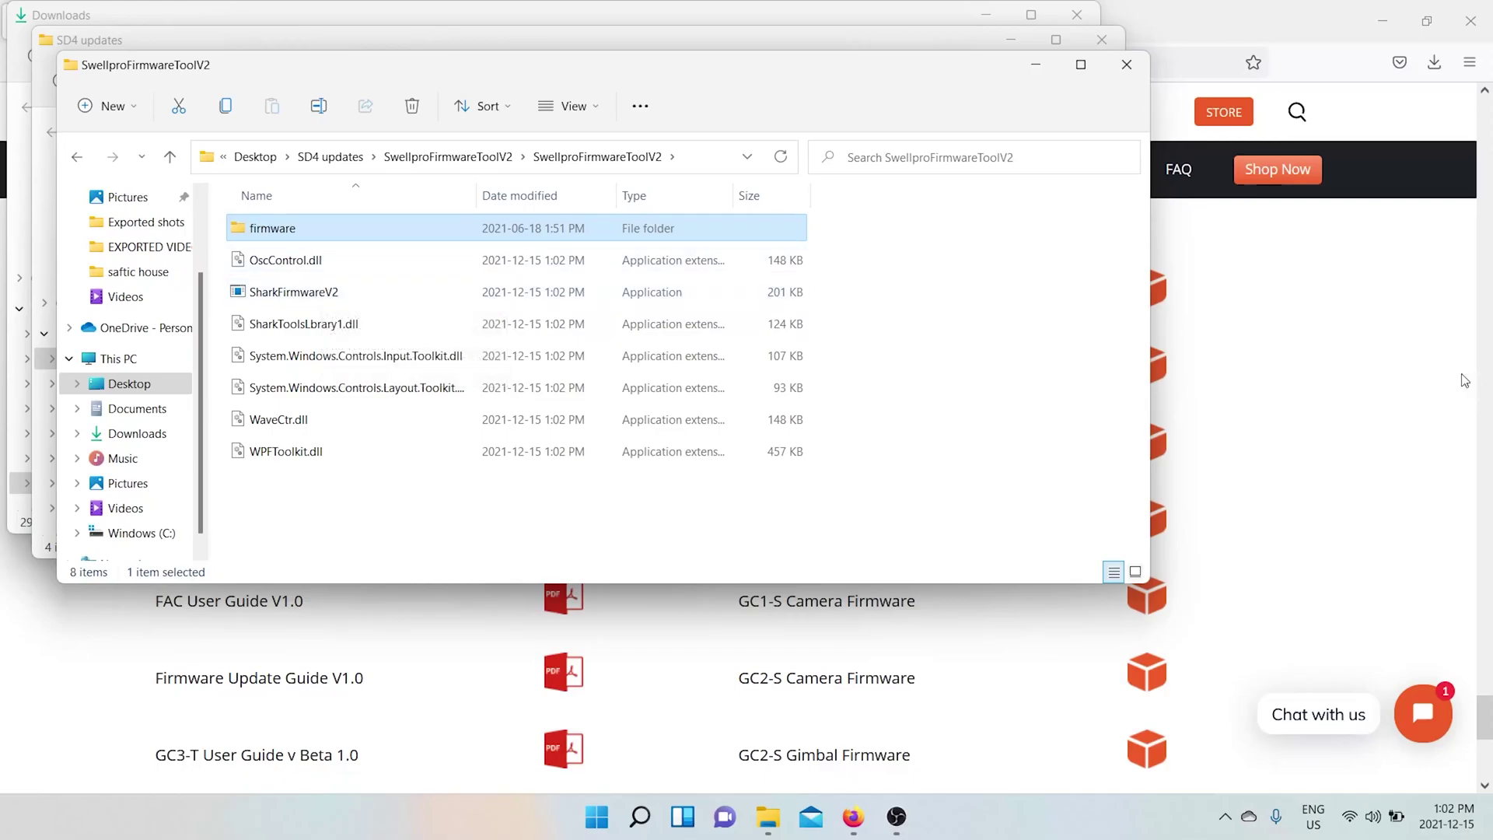
# Back on the SwellPro download page, save SplashDrone 4 Flight Control Firmware.zip
pyautogui.click(1237, 7)
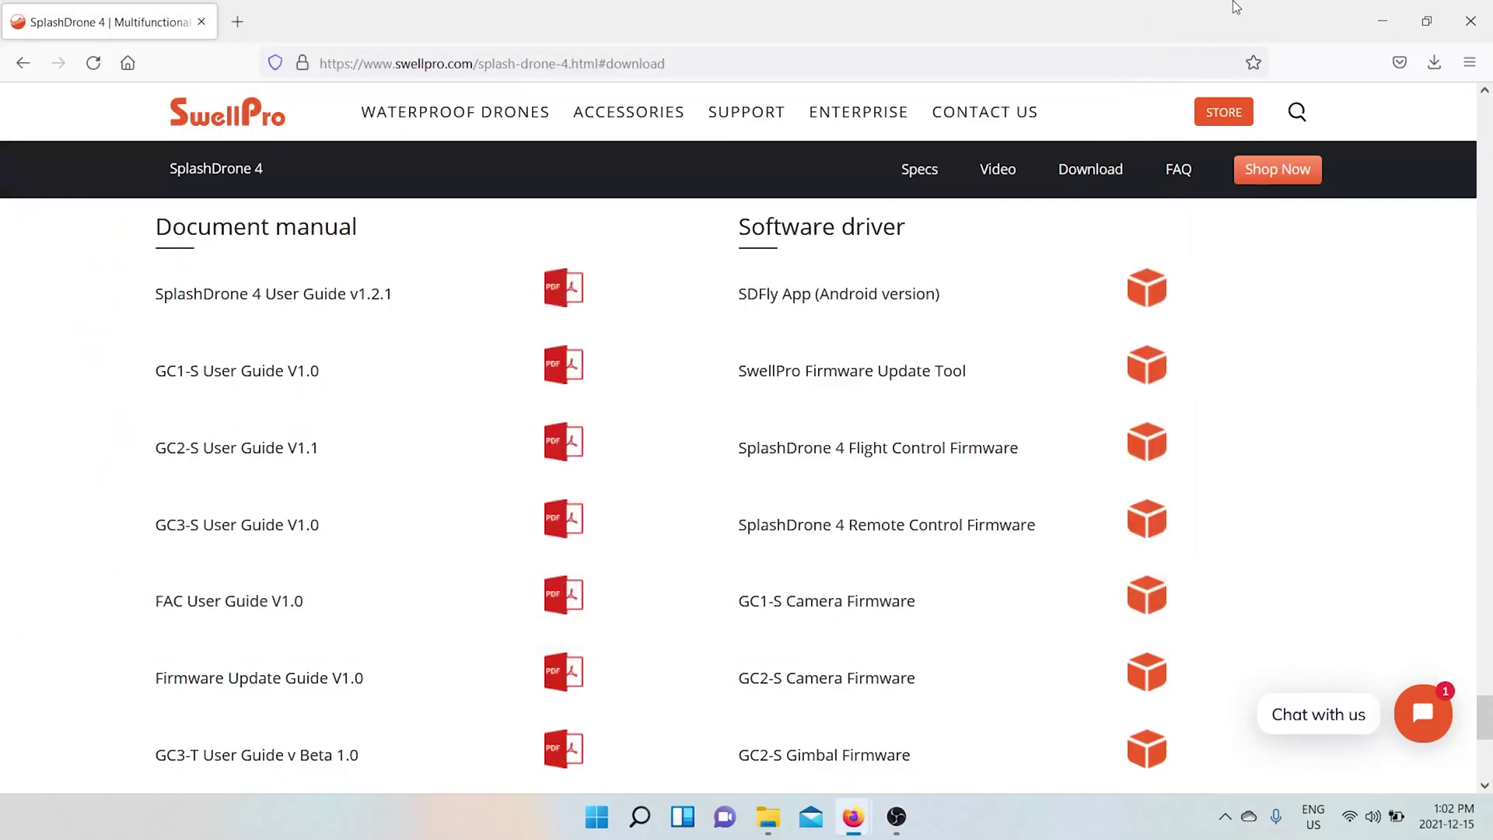
pyautogui.click(874, 457)
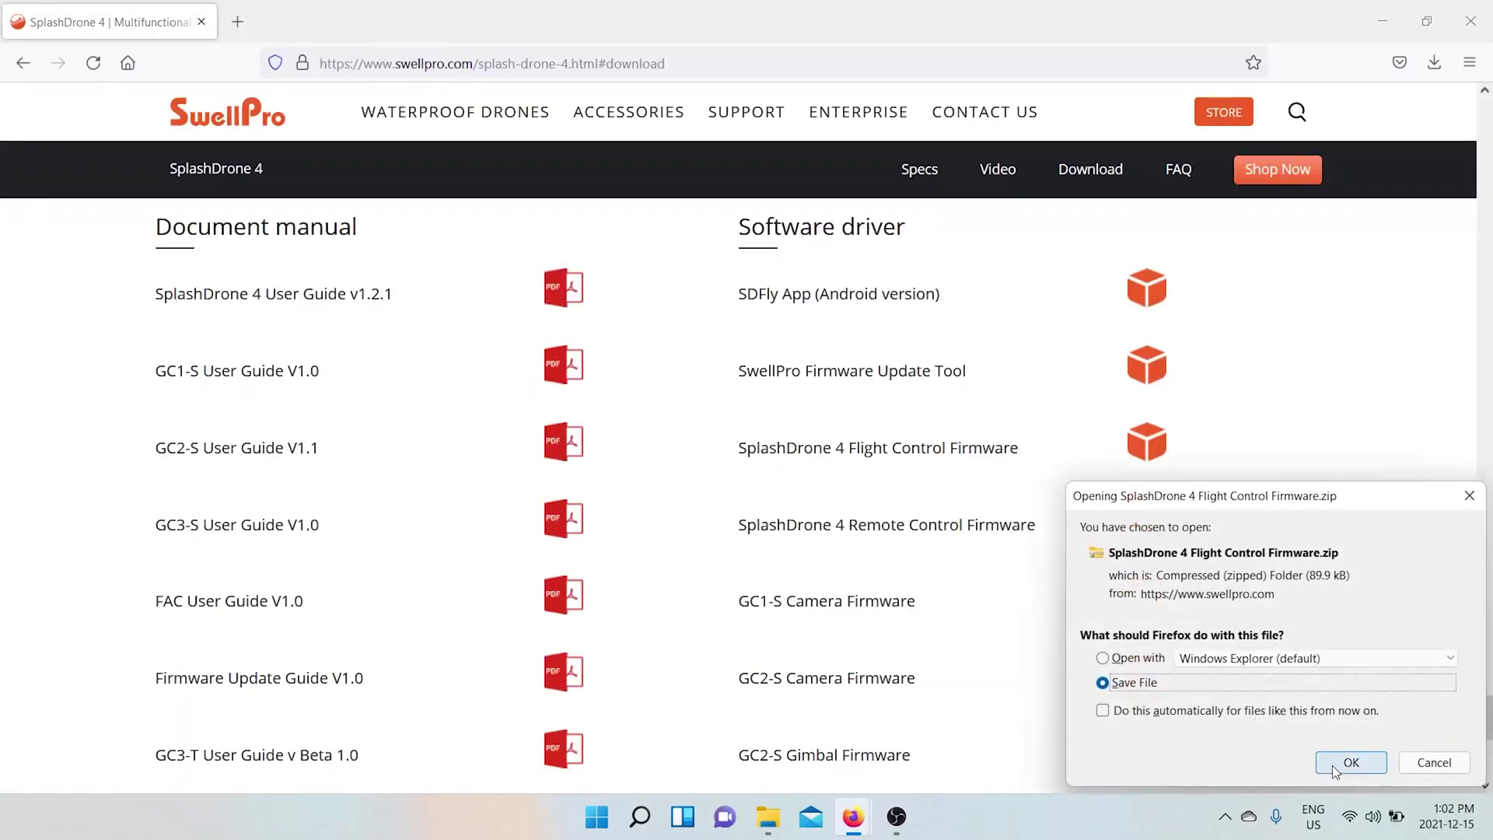
pyautogui.click(1332, 765)
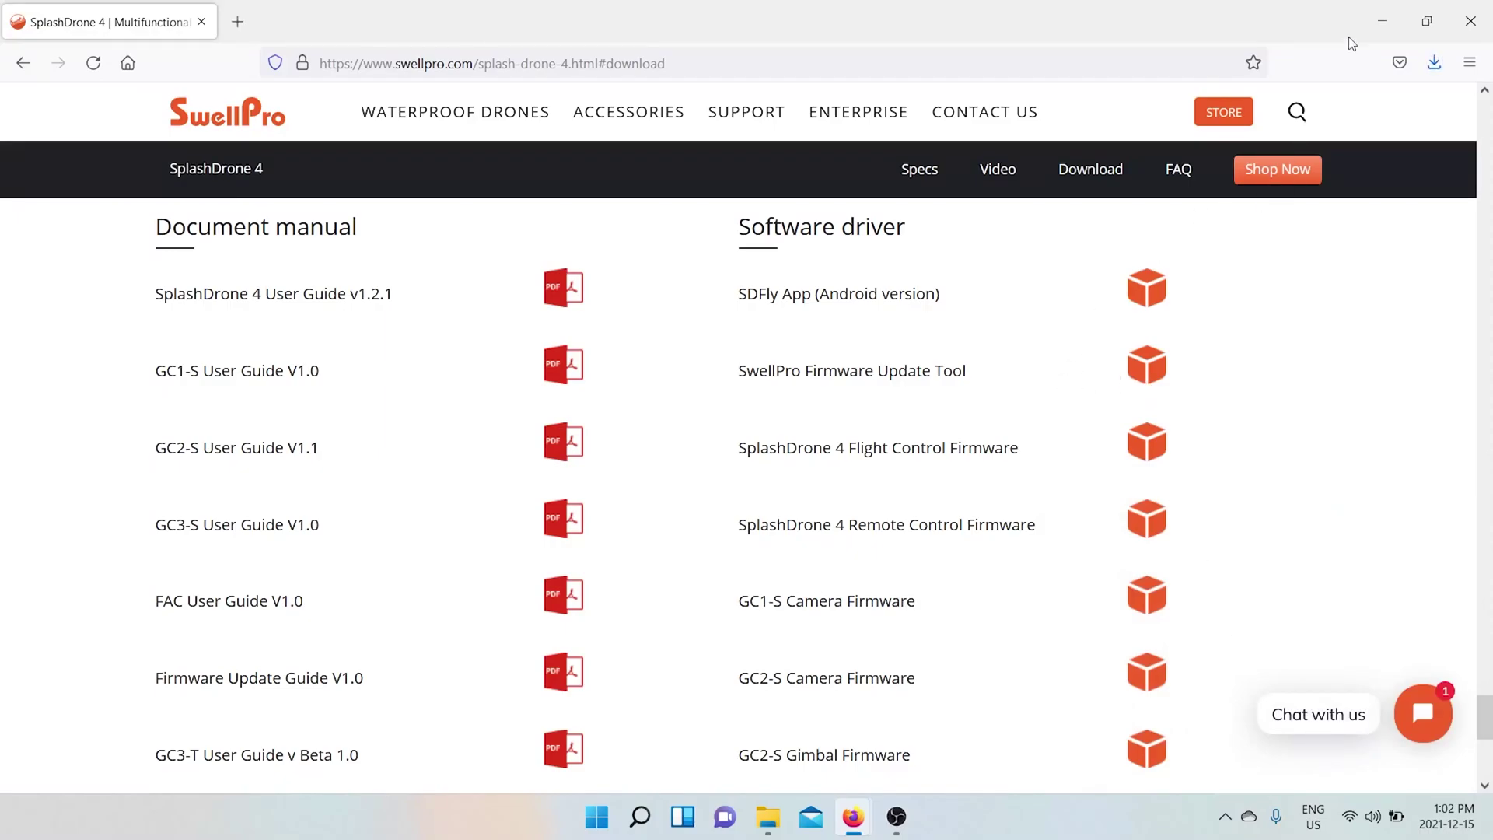
# Extract the Flight Control Firmware zip into SwellproFirmwareToolV2\SwellproFirmwareToolV2\firmware
pyautogui.click(1383, 21)
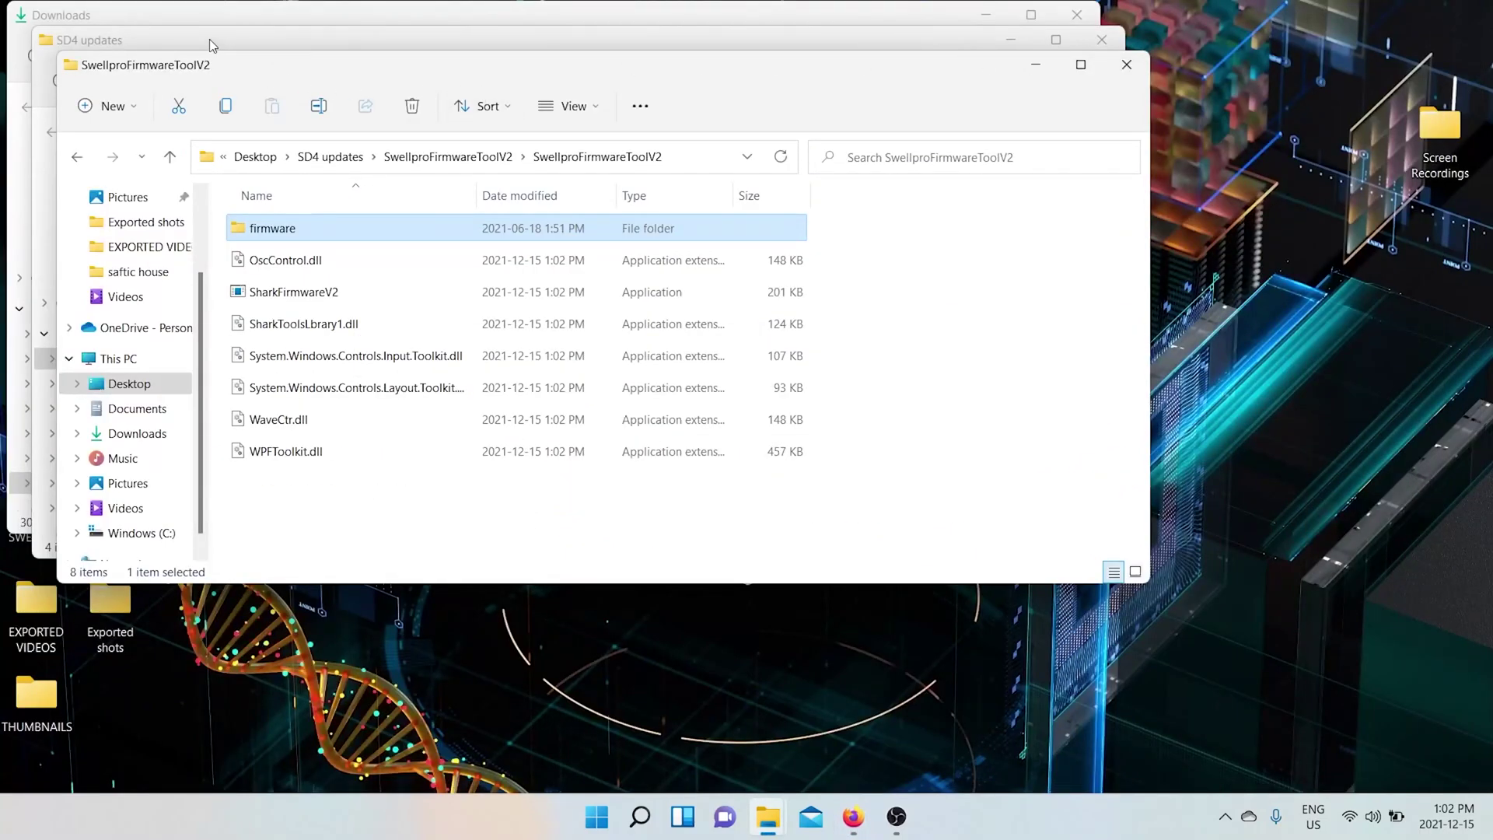
pyautogui.click(218, 14)
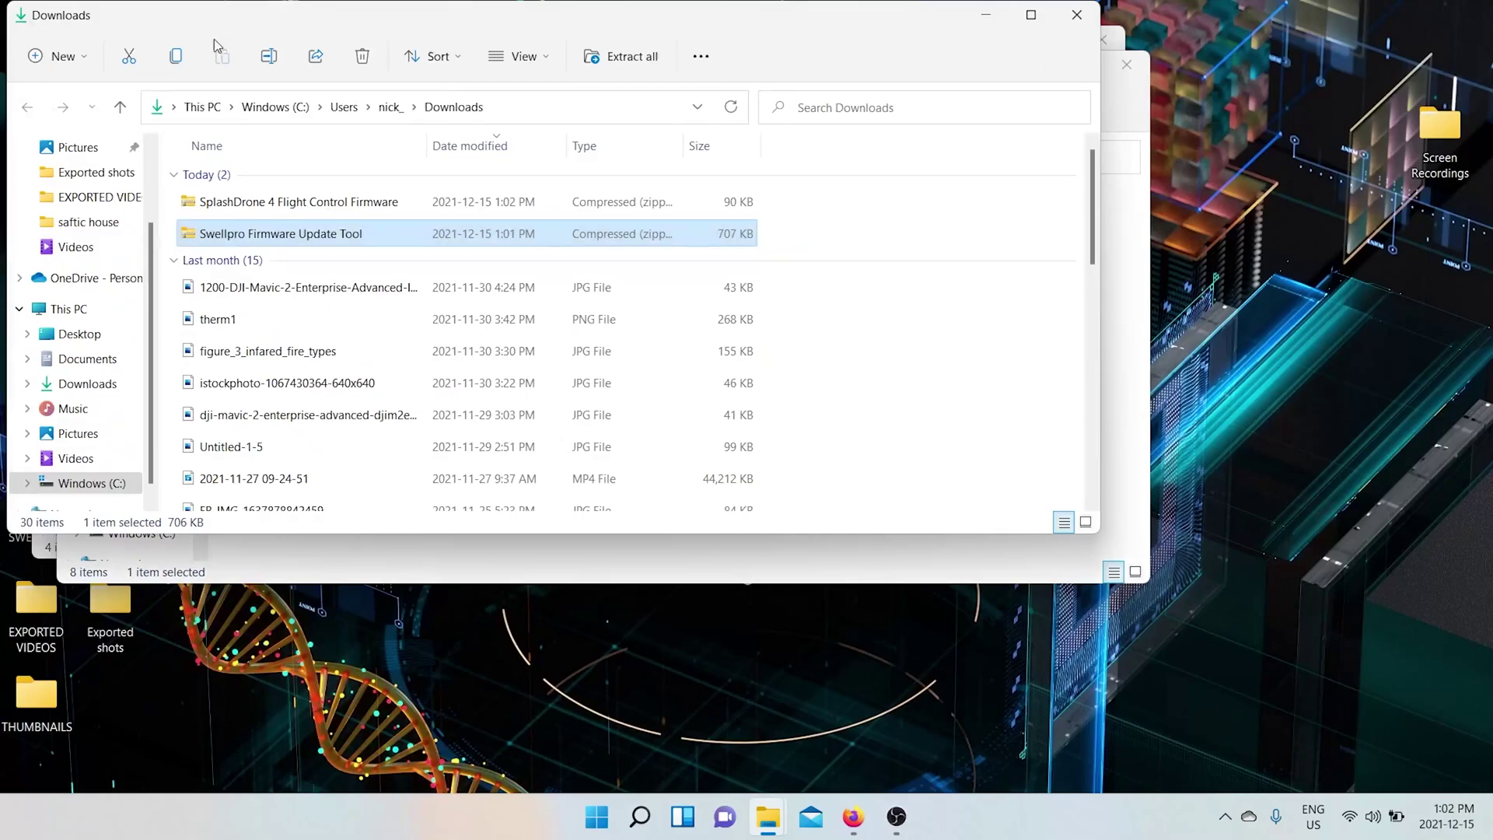
pyautogui.click(302, 209)
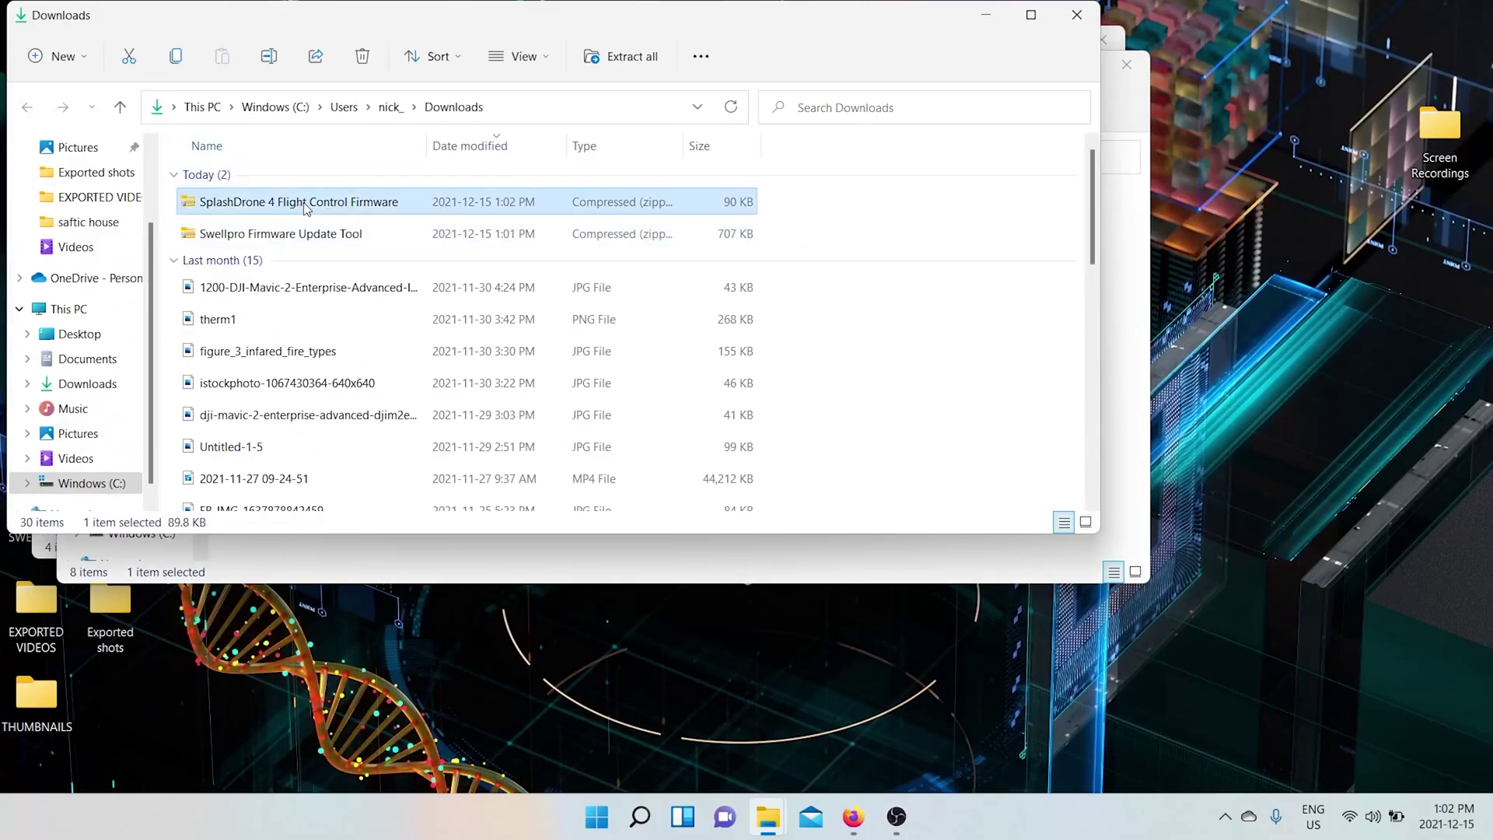
pyautogui.rightClick(306, 208)
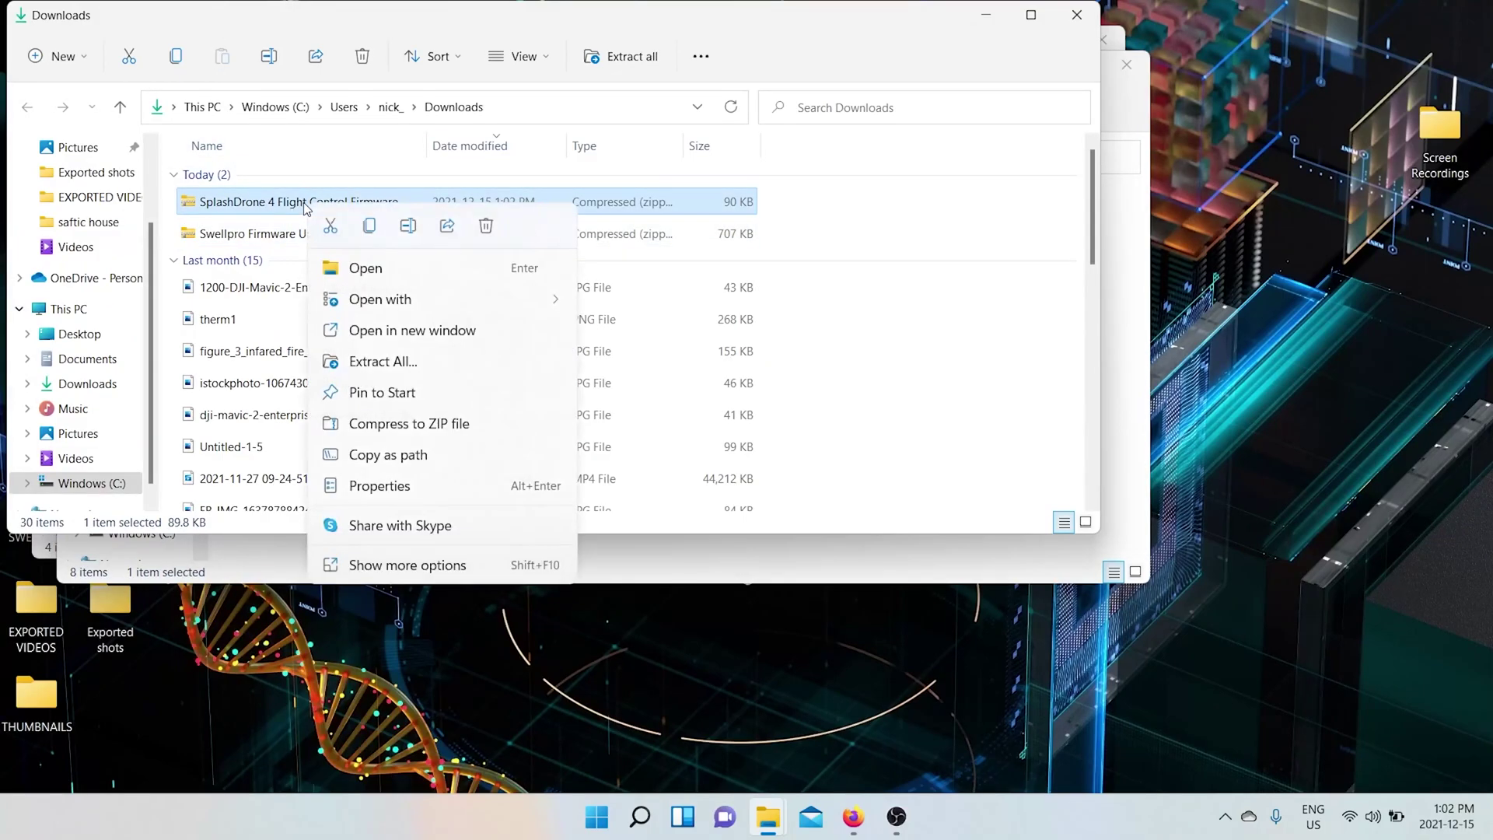
pyautogui.click(413, 362)
pyautogui.click(944, 319)
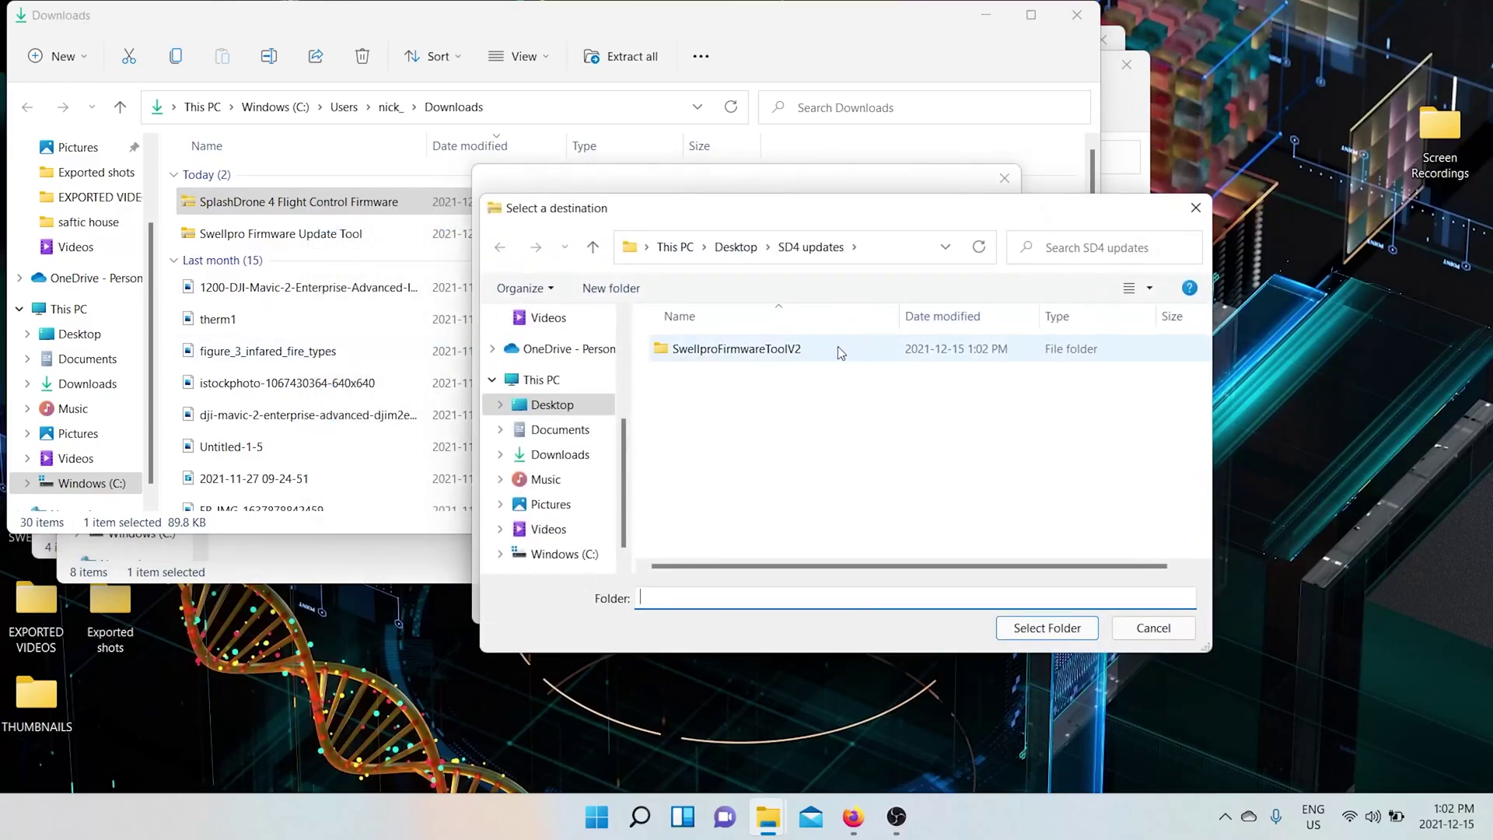
pyautogui.doubleClick(839, 352)
pyautogui.click(811, 386)
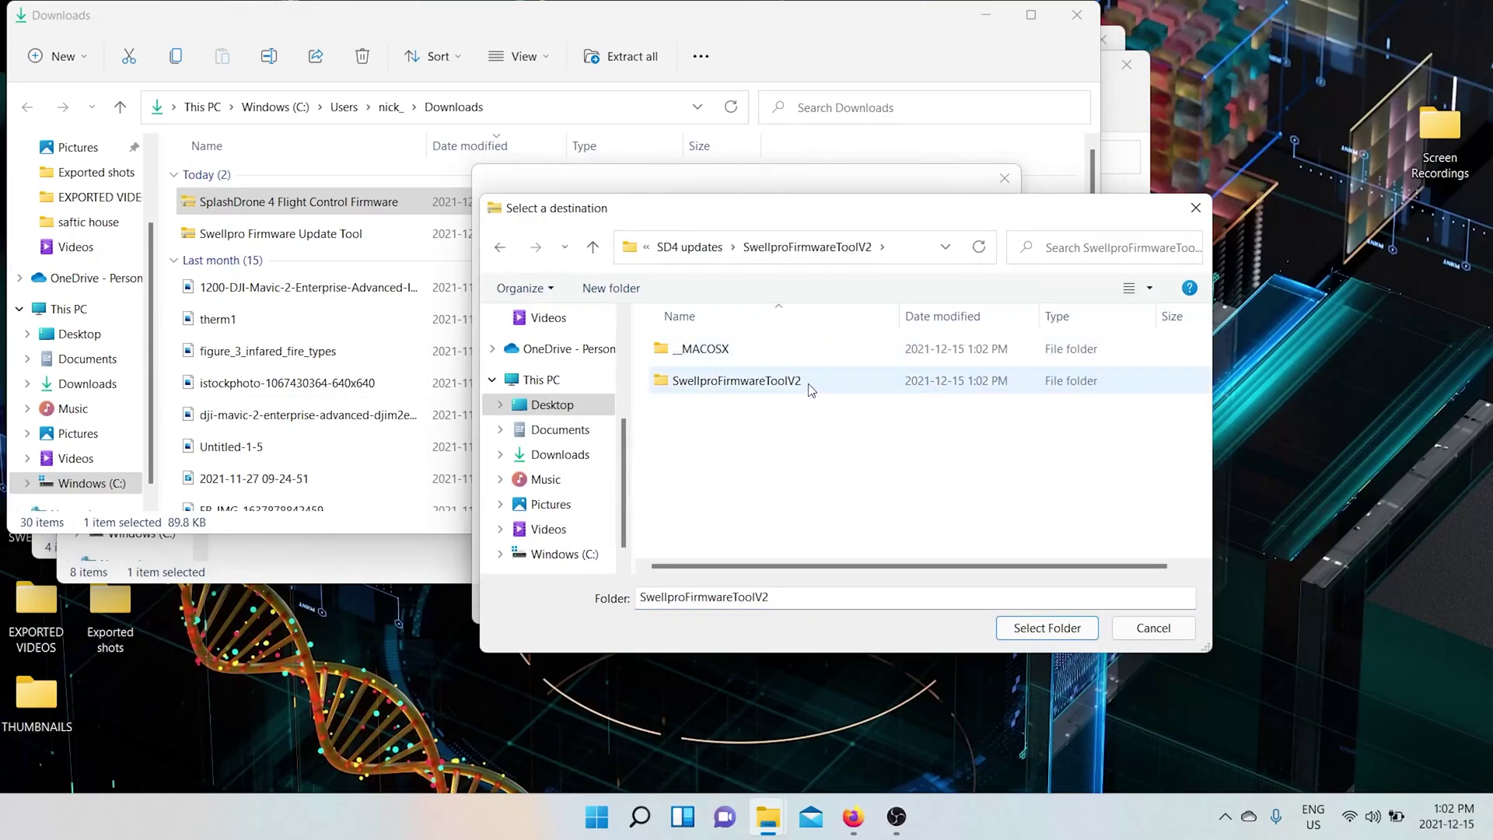
pyautogui.doubleClick(809, 386)
pyautogui.click(726, 349)
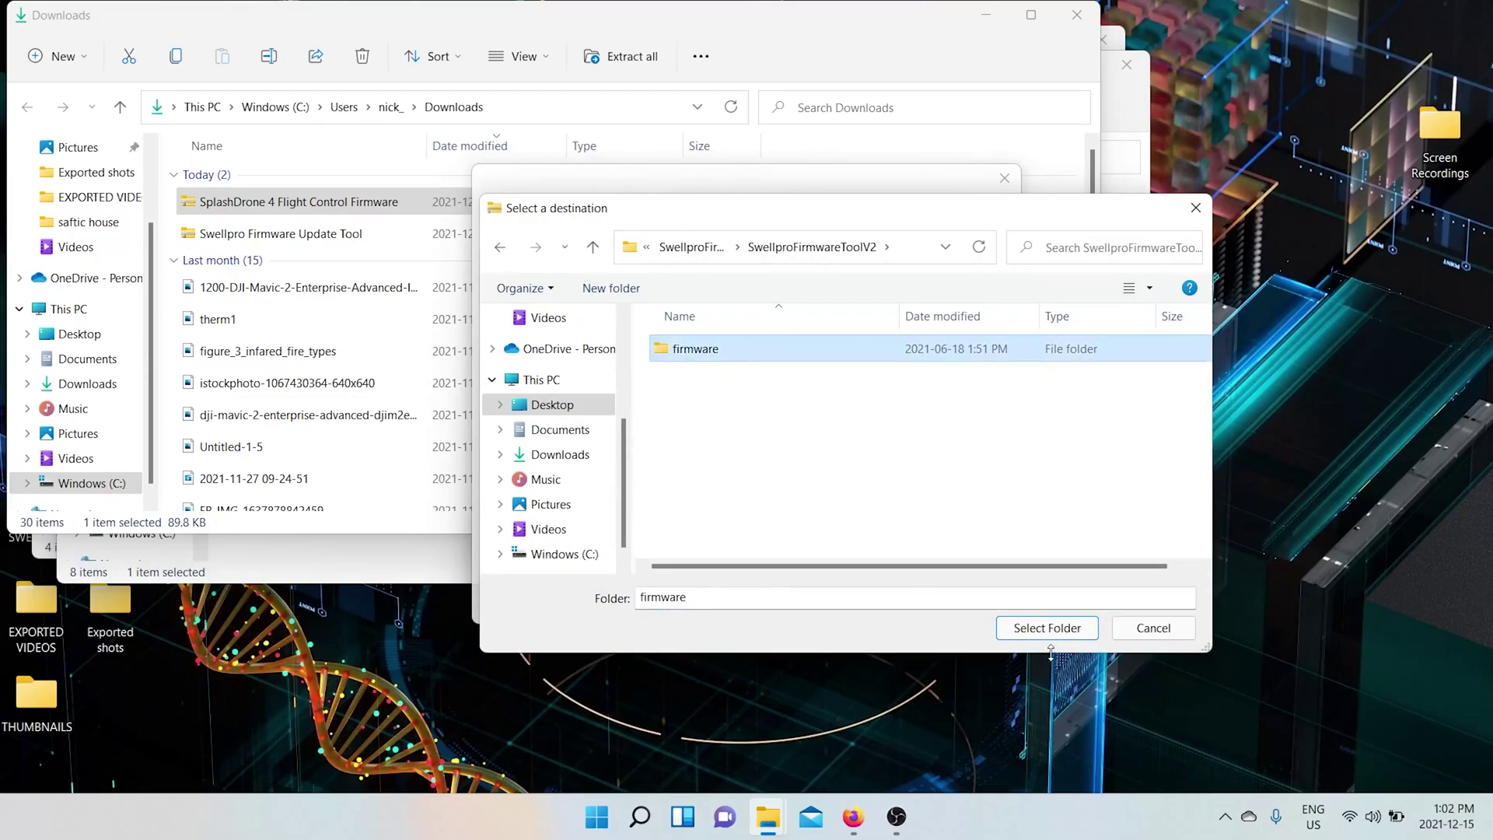
pyautogui.click(1047, 628)
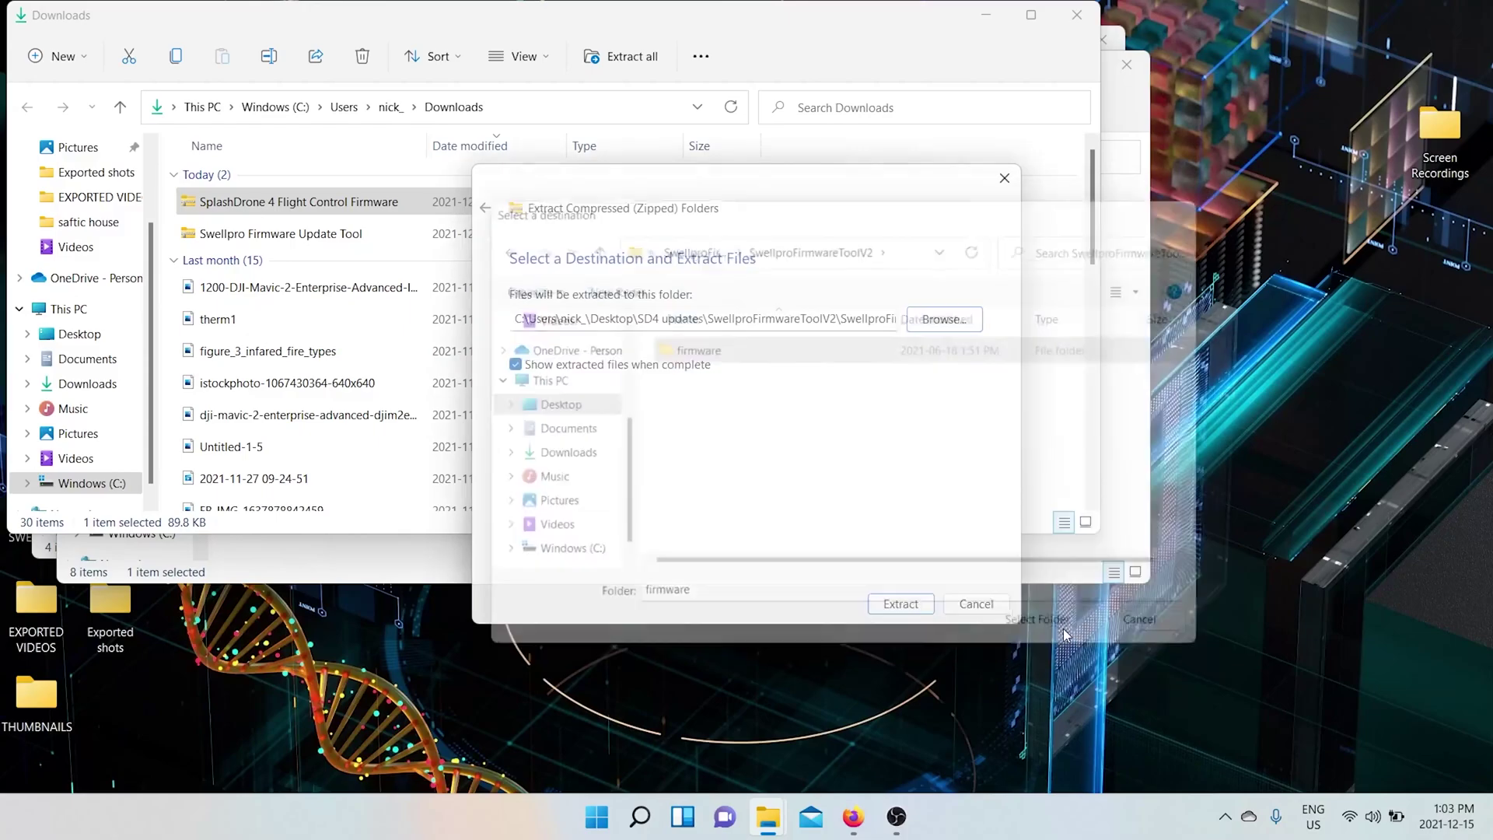
pyautogui.click(922, 605)
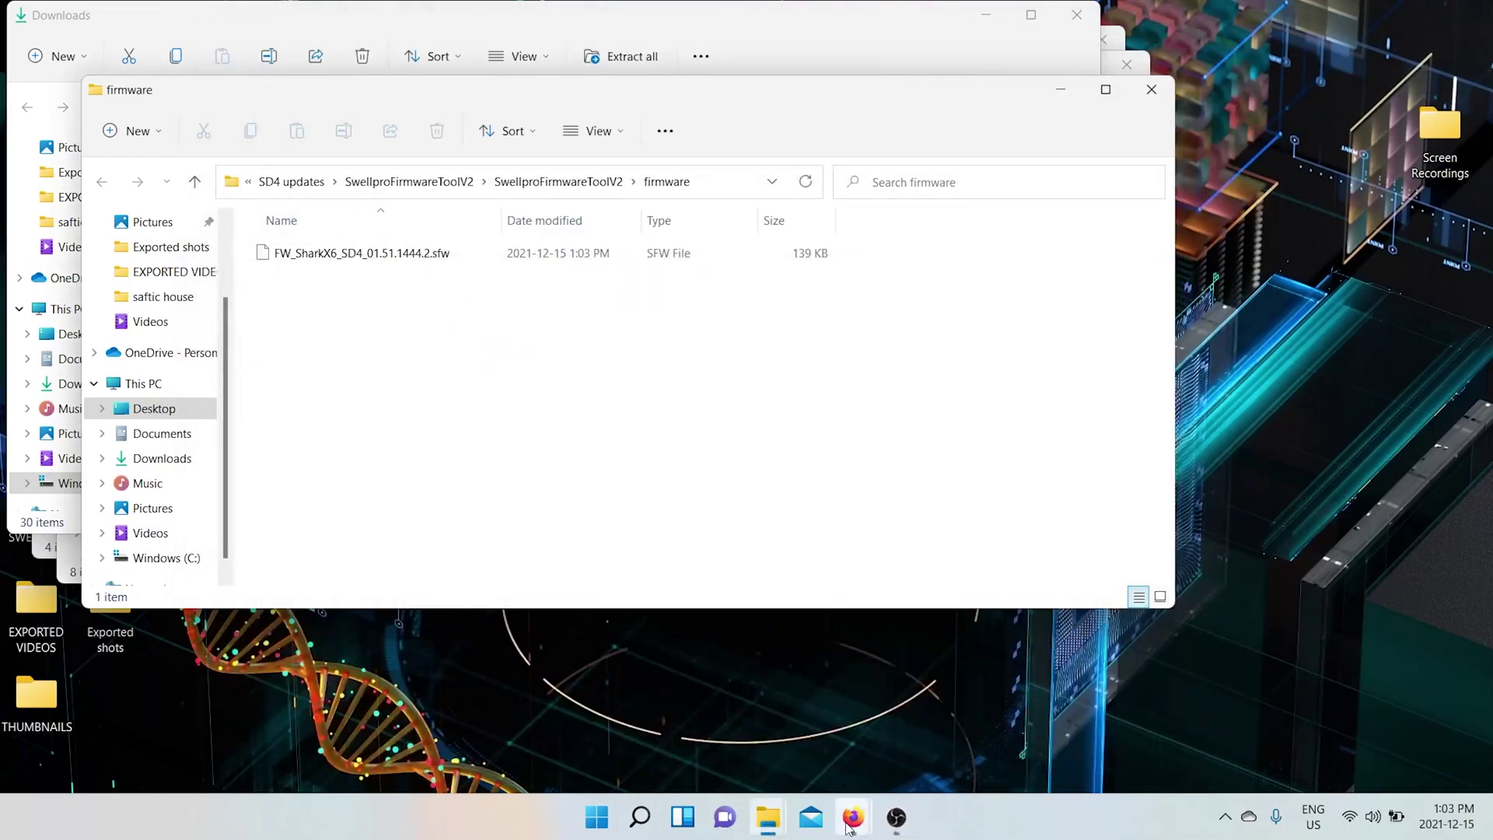
# Navigate via Desktop and SD4 updates into the inner SwellproFirmwareToolV2 folder
pyautogui.moveTo(768, 824)
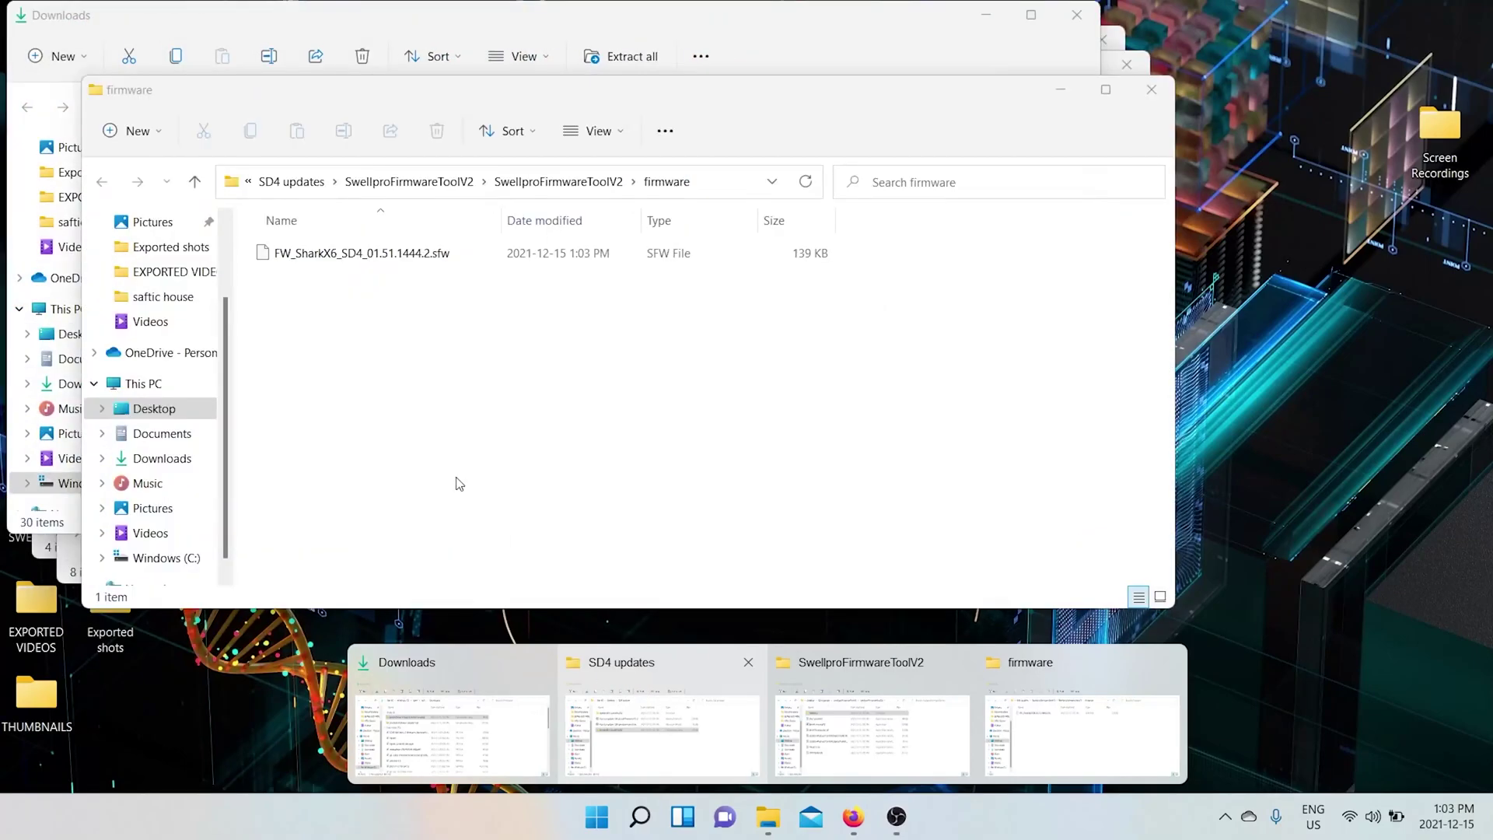
pyautogui.click(421, 412)
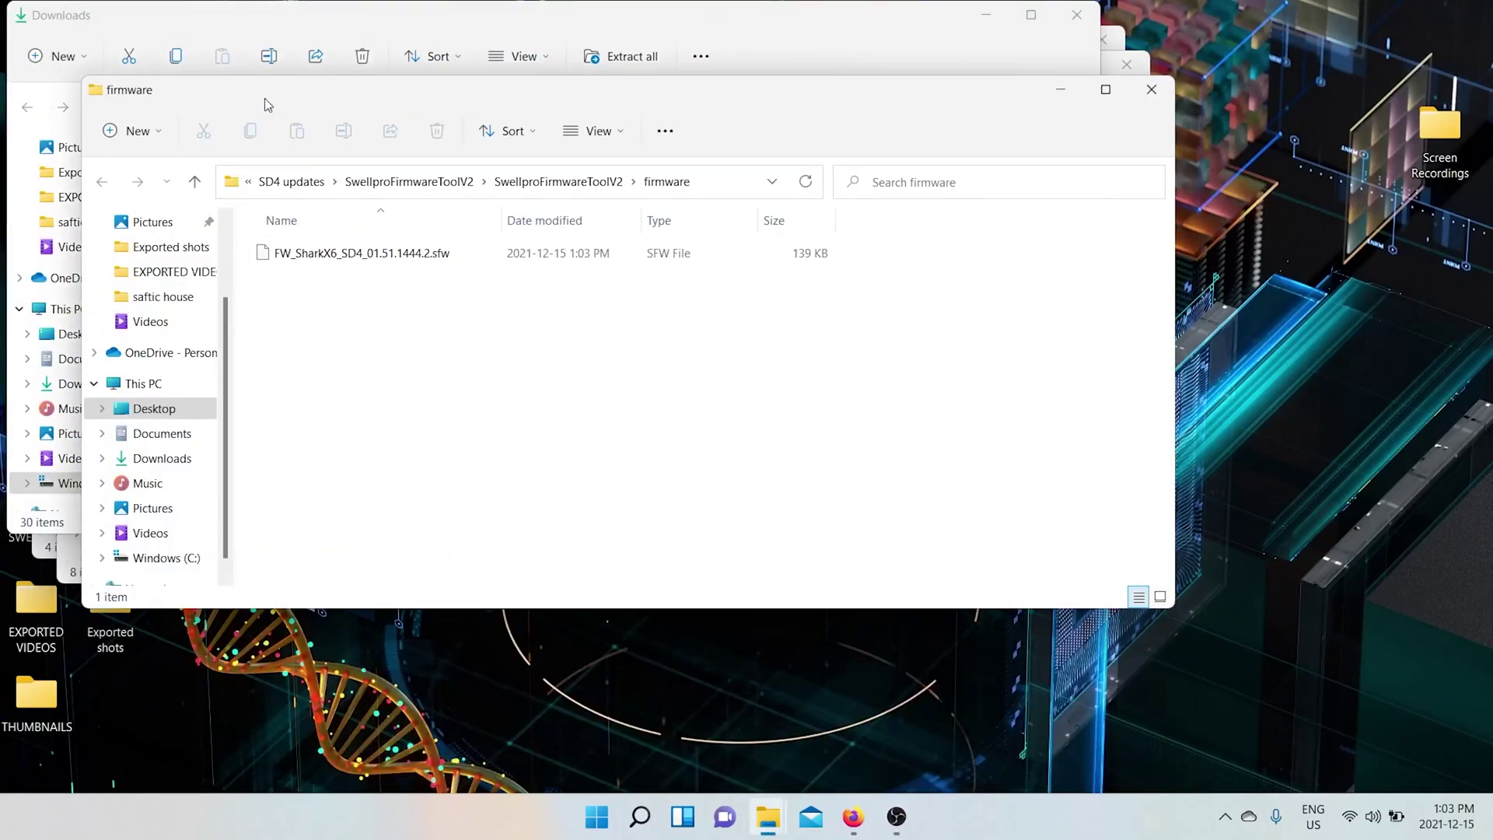
pyautogui.click(169, 412)
pyautogui.doubleClick(303, 441)
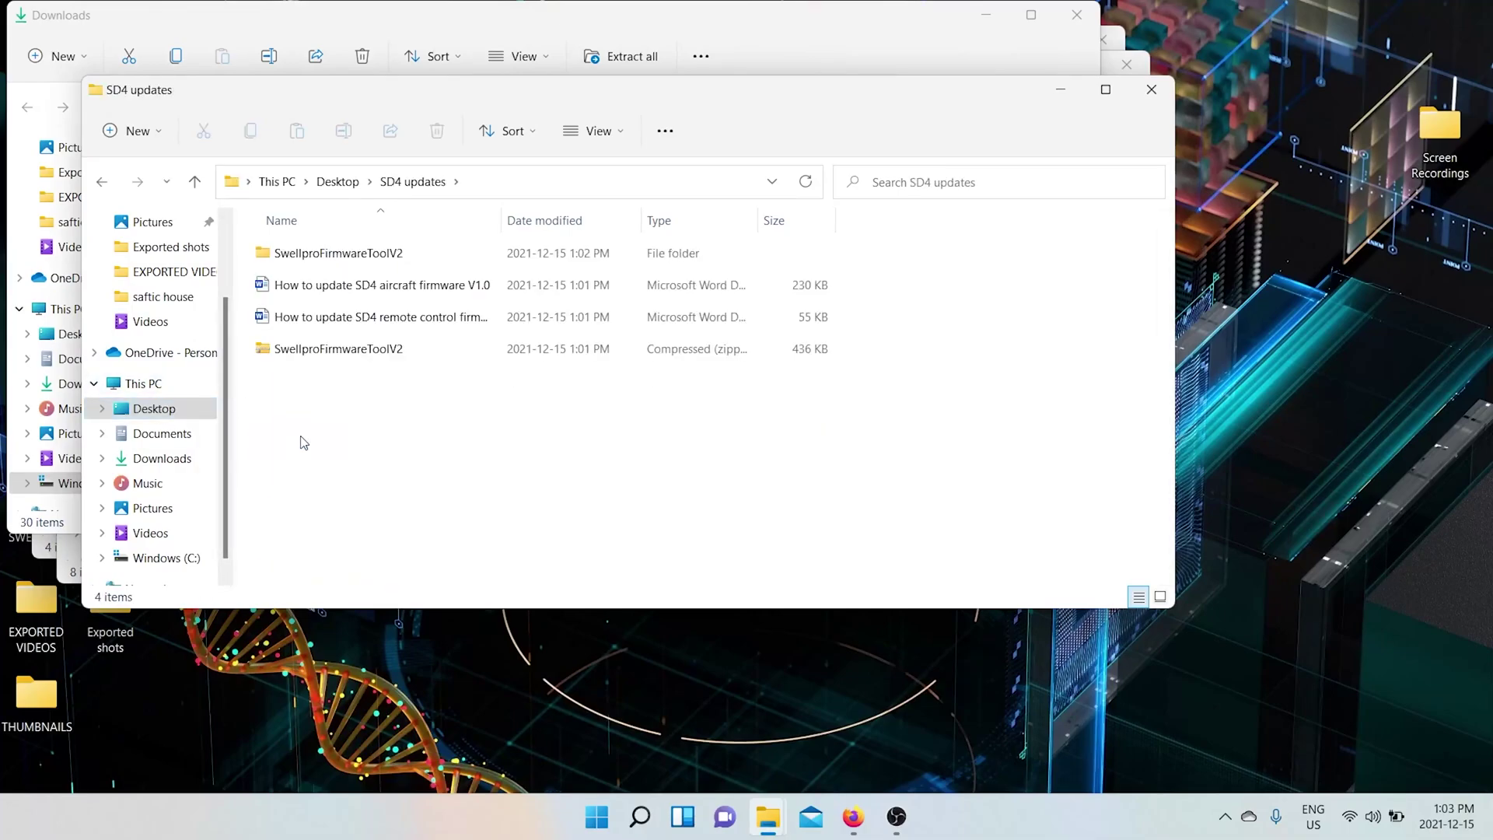
pyautogui.doubleClick(377, 263)
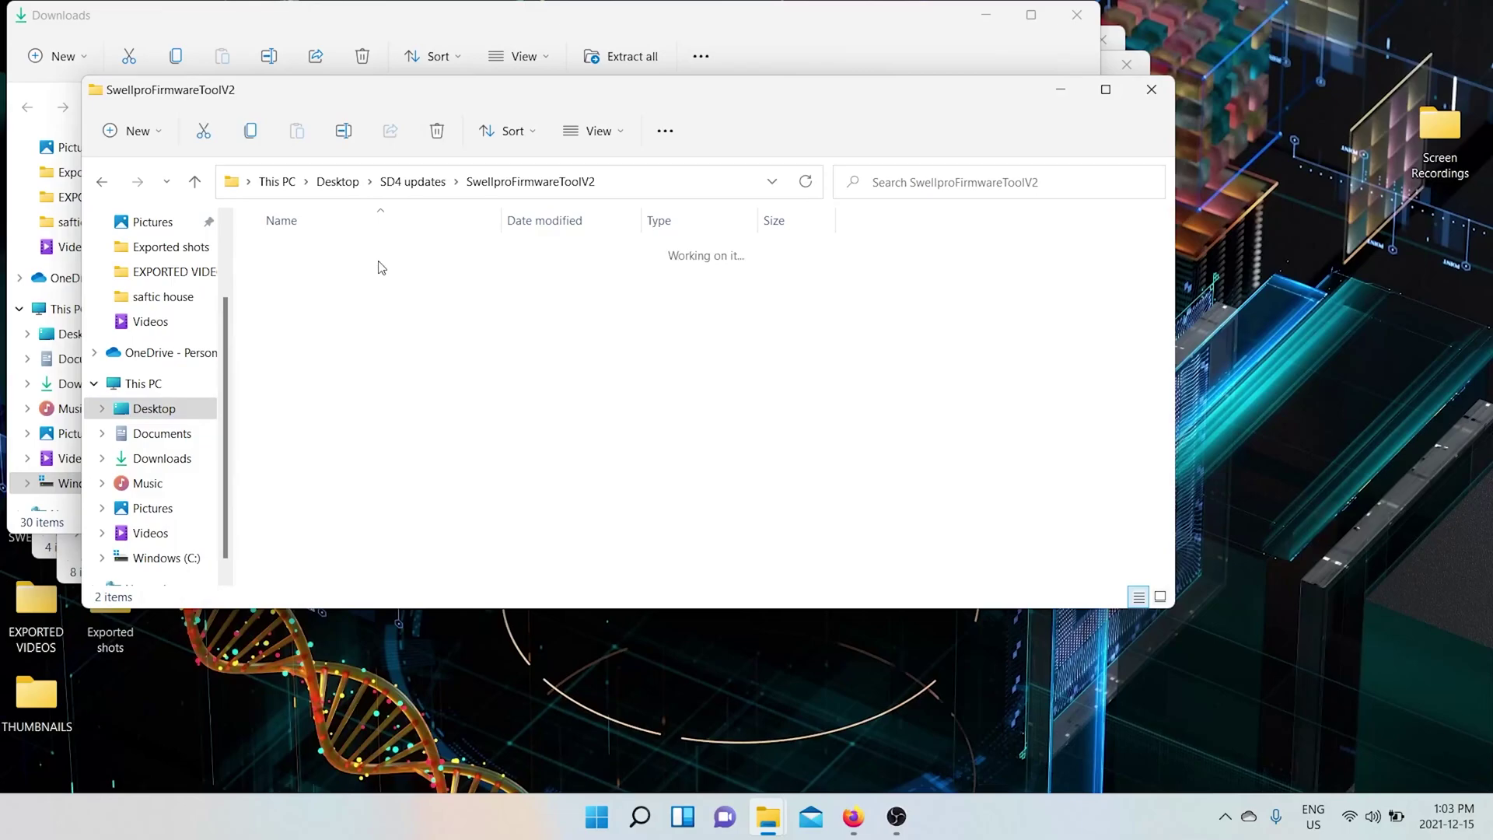
pyautogui.doubleClick(370, 286)
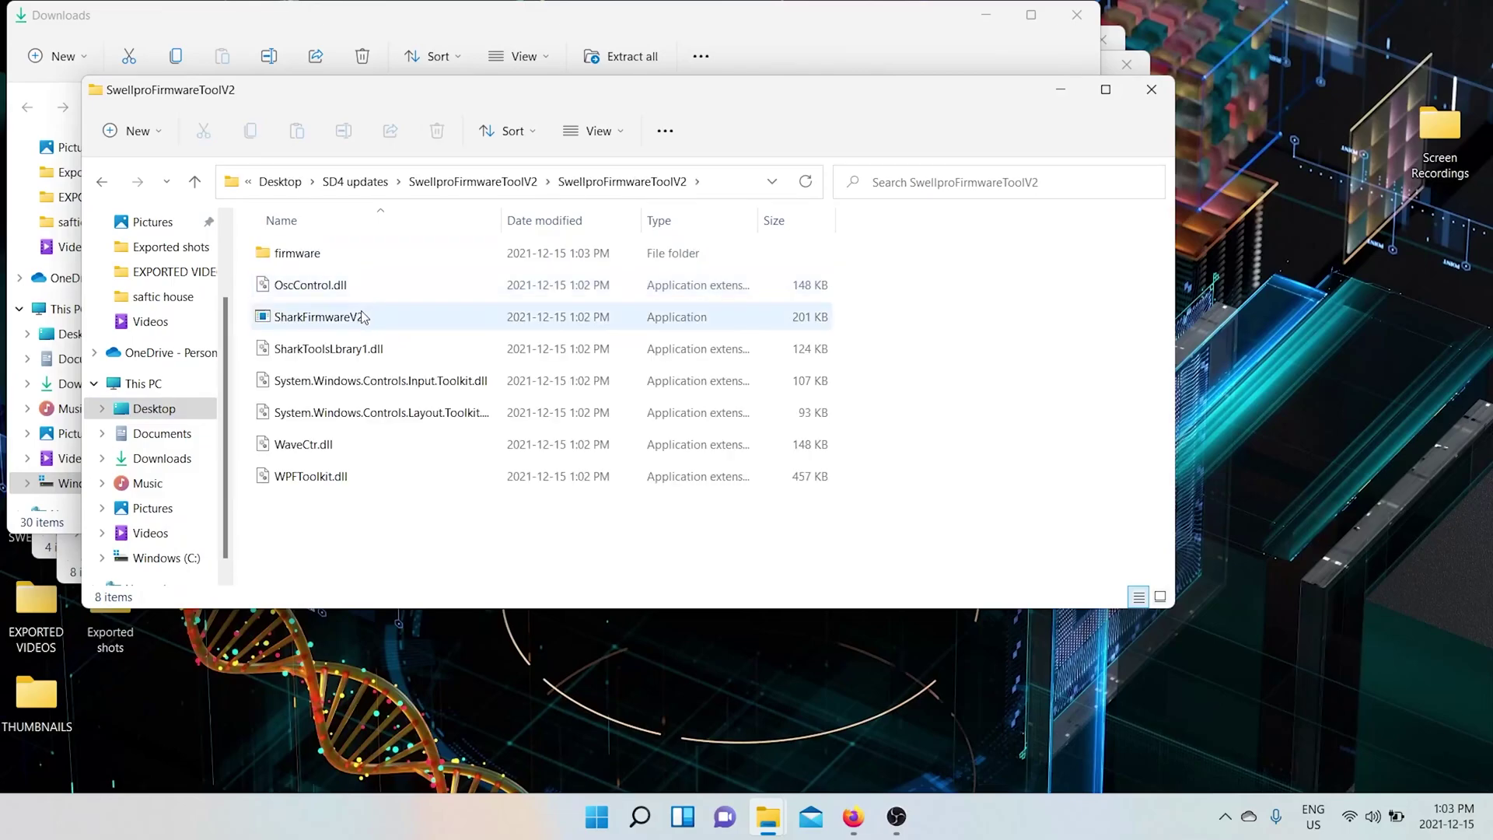
# Run SharkFirmwareV2 past the security warning and load FW_SharkX6_SD4_01.51.1444.2.sfw from the firmware folder
pyautogui.doubleClick(402, 318)
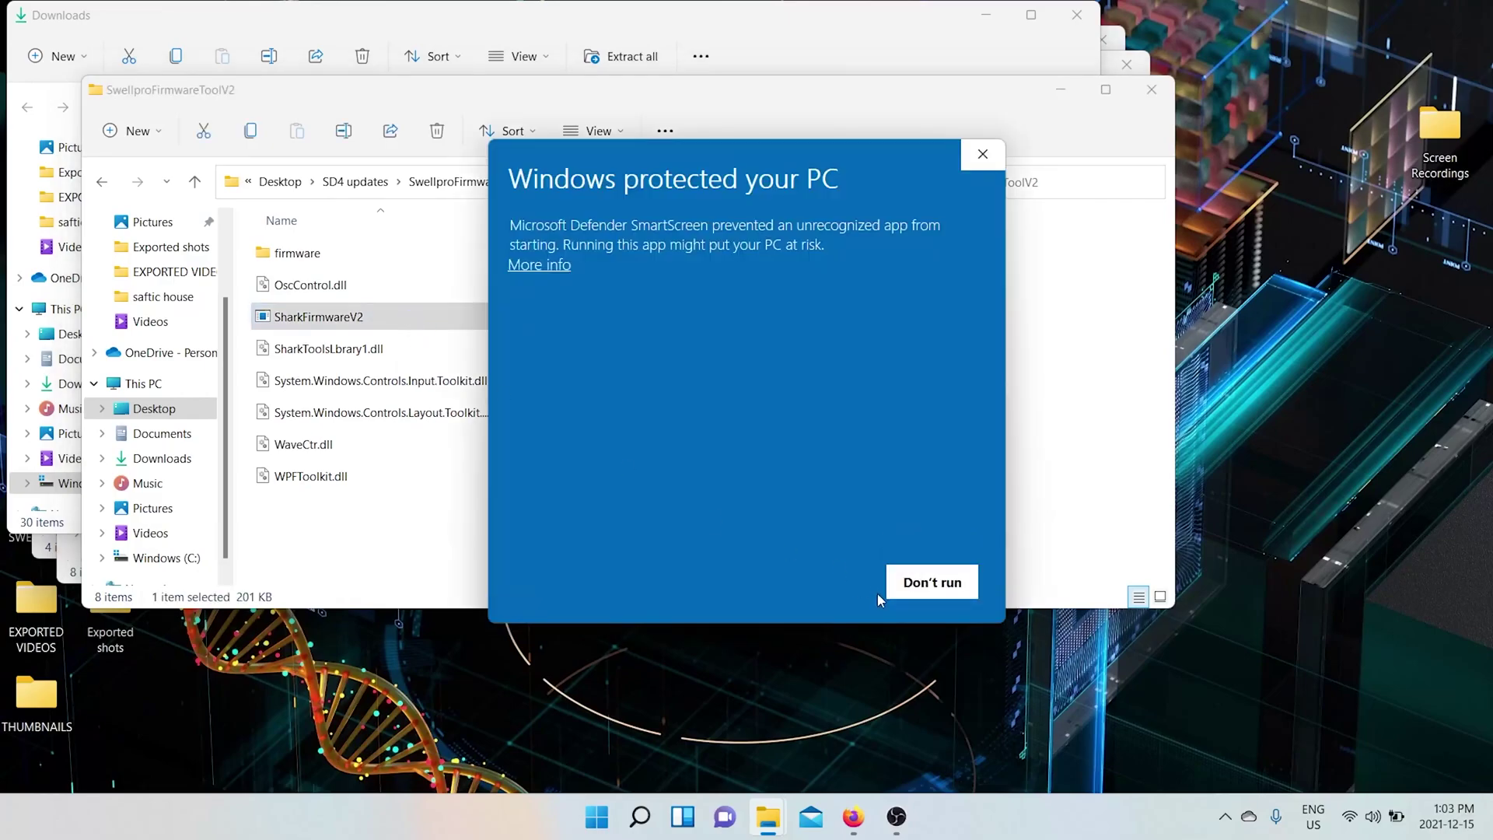
pyautogui.click(528, 266)
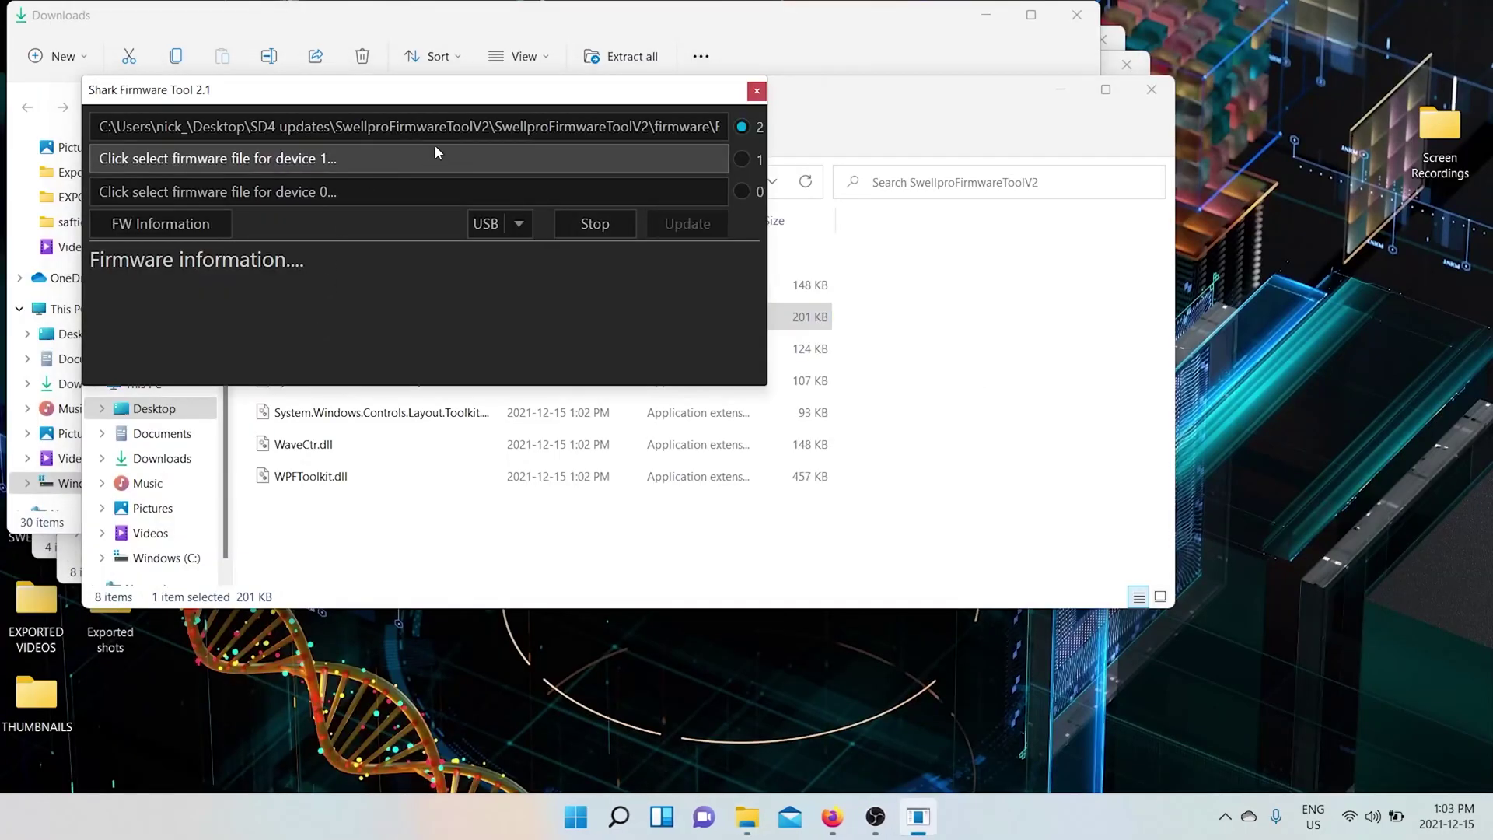
pyautogui.click(436, 155)
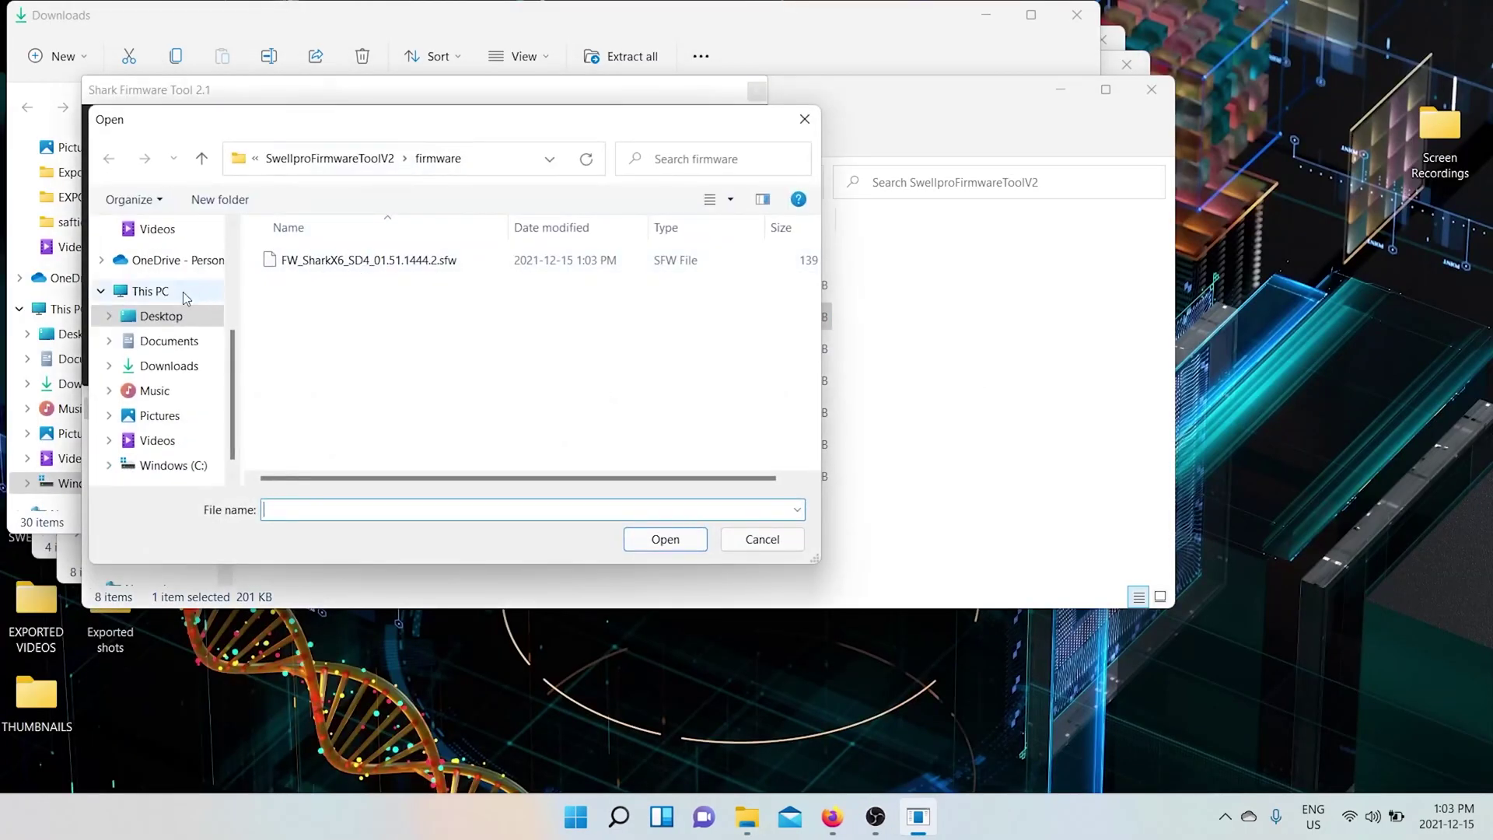
pyautogui.click(161, 316)
pyautogui.doubleClick(324, 451)
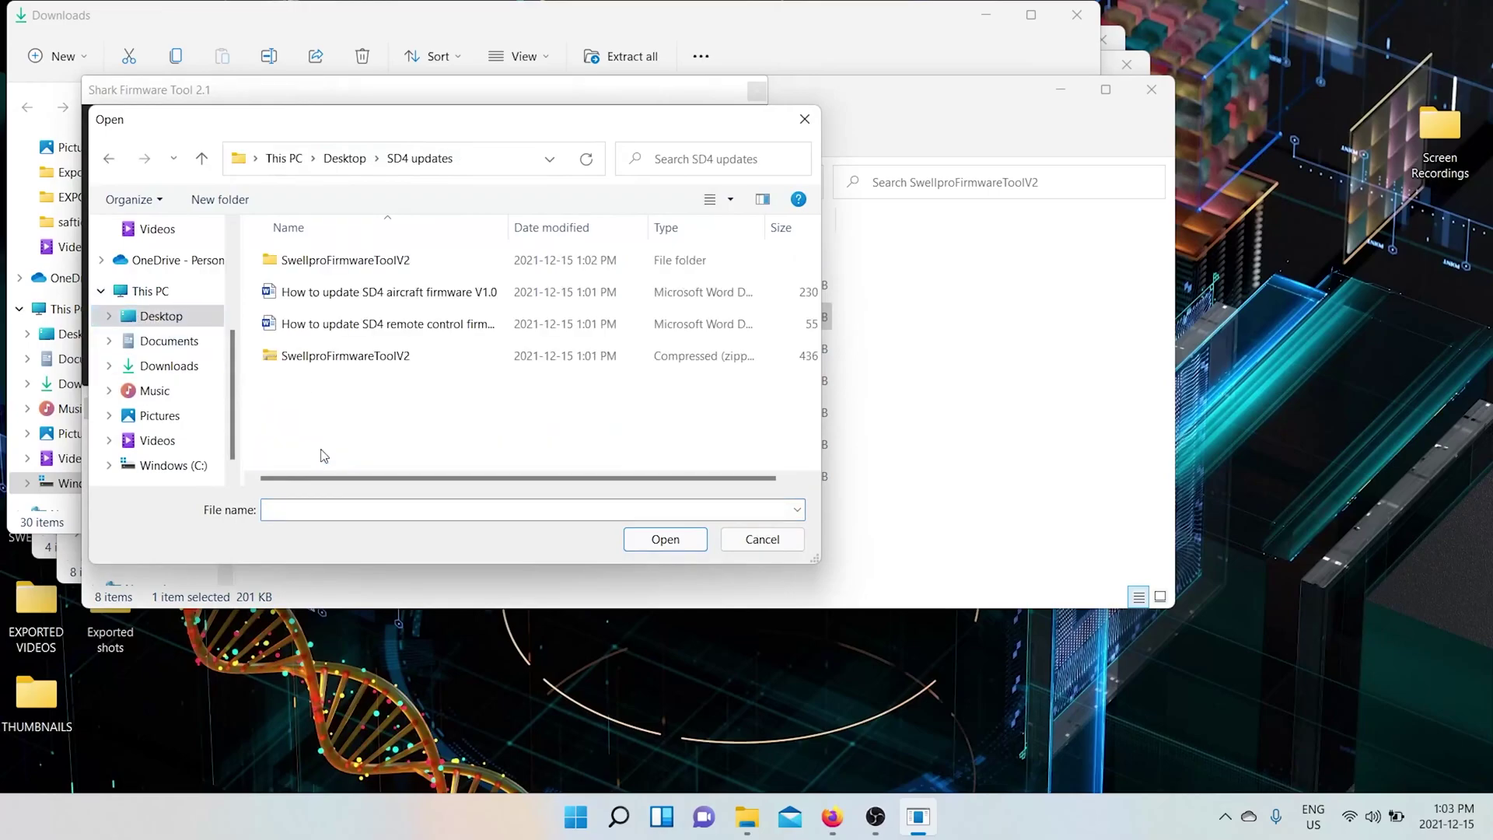
pyautogui.doubleClick(345, 261)
pyautogui.doubleClick(348, 295)
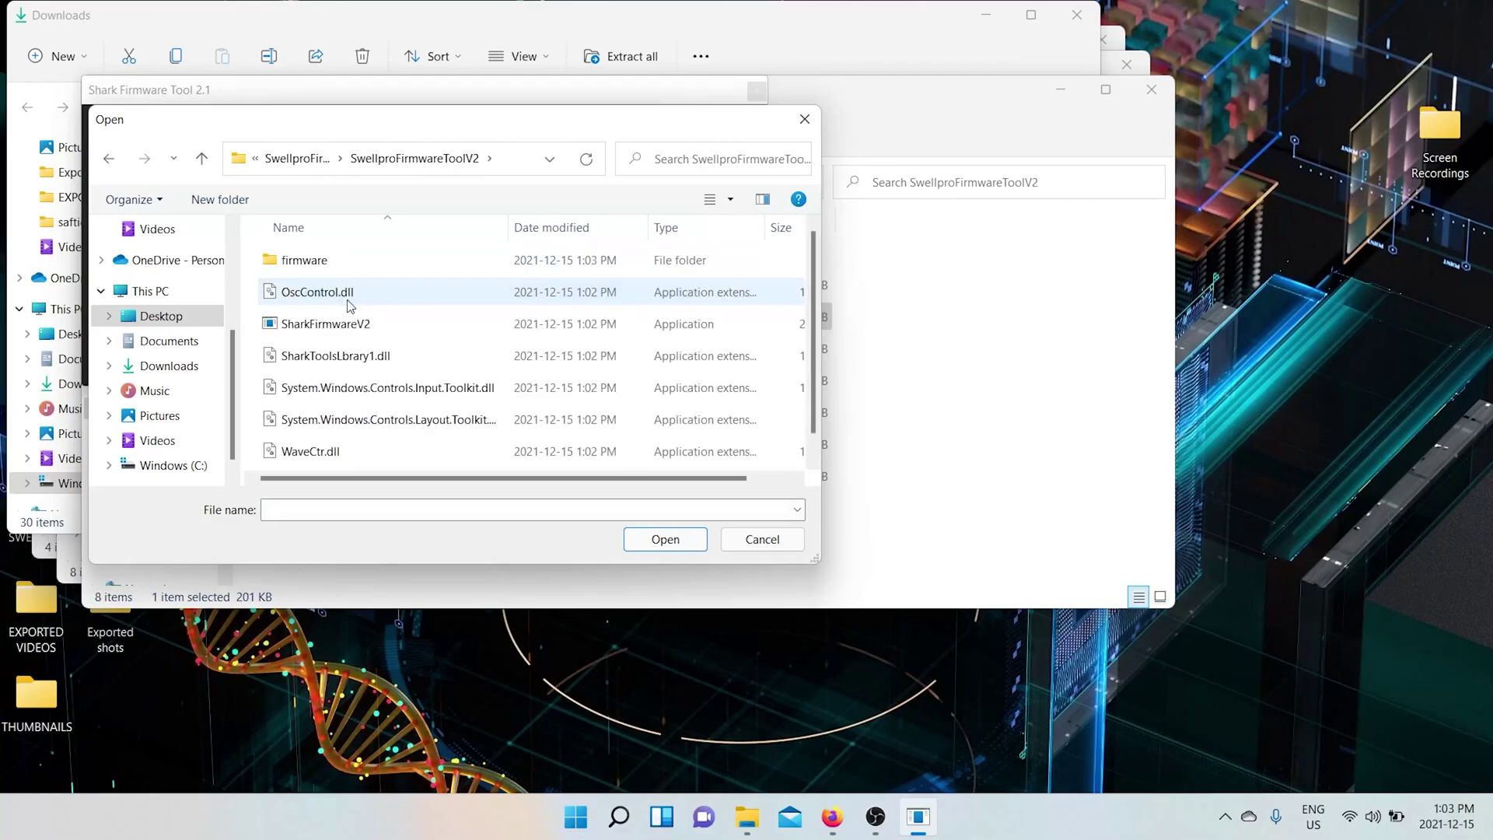
pyautogui.doubleClick(337, 272)
pyautogui.click(339, 268)
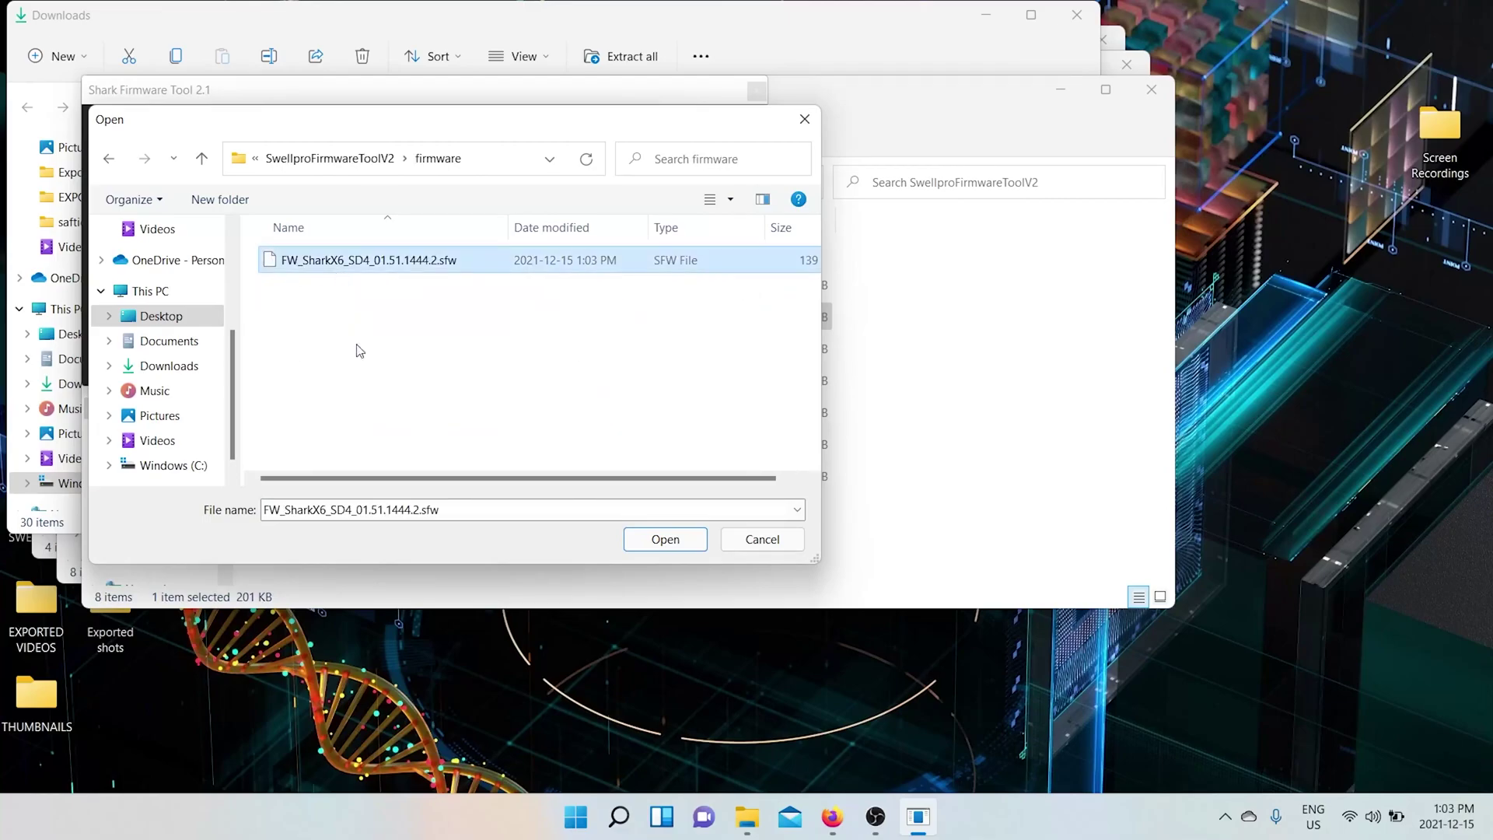
pyautogui.click(681, 540)
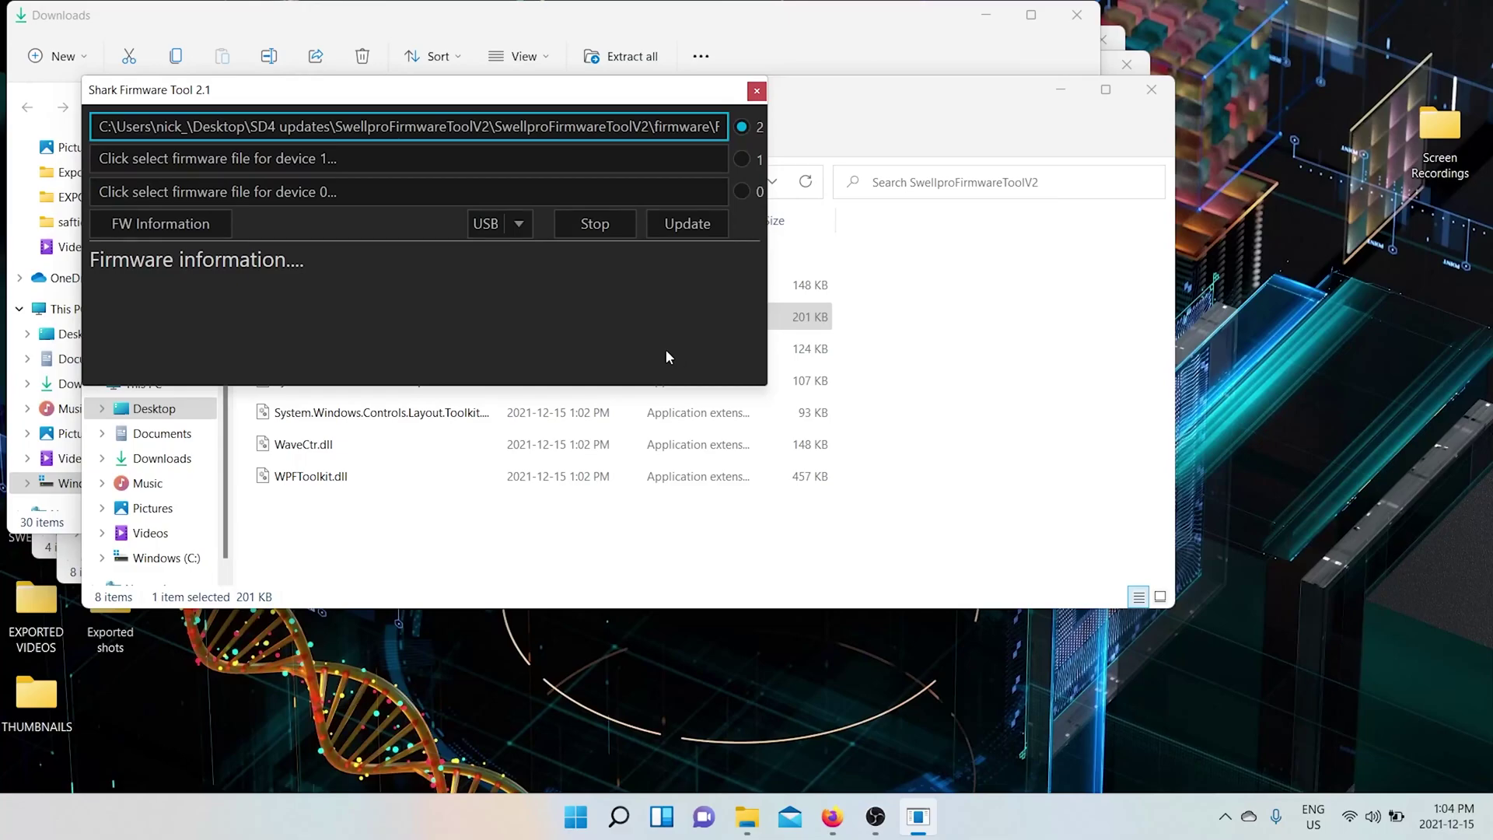
# Flash the loaded flight controller firmware to device 2 with Update
pyautogui.click(701, 226)
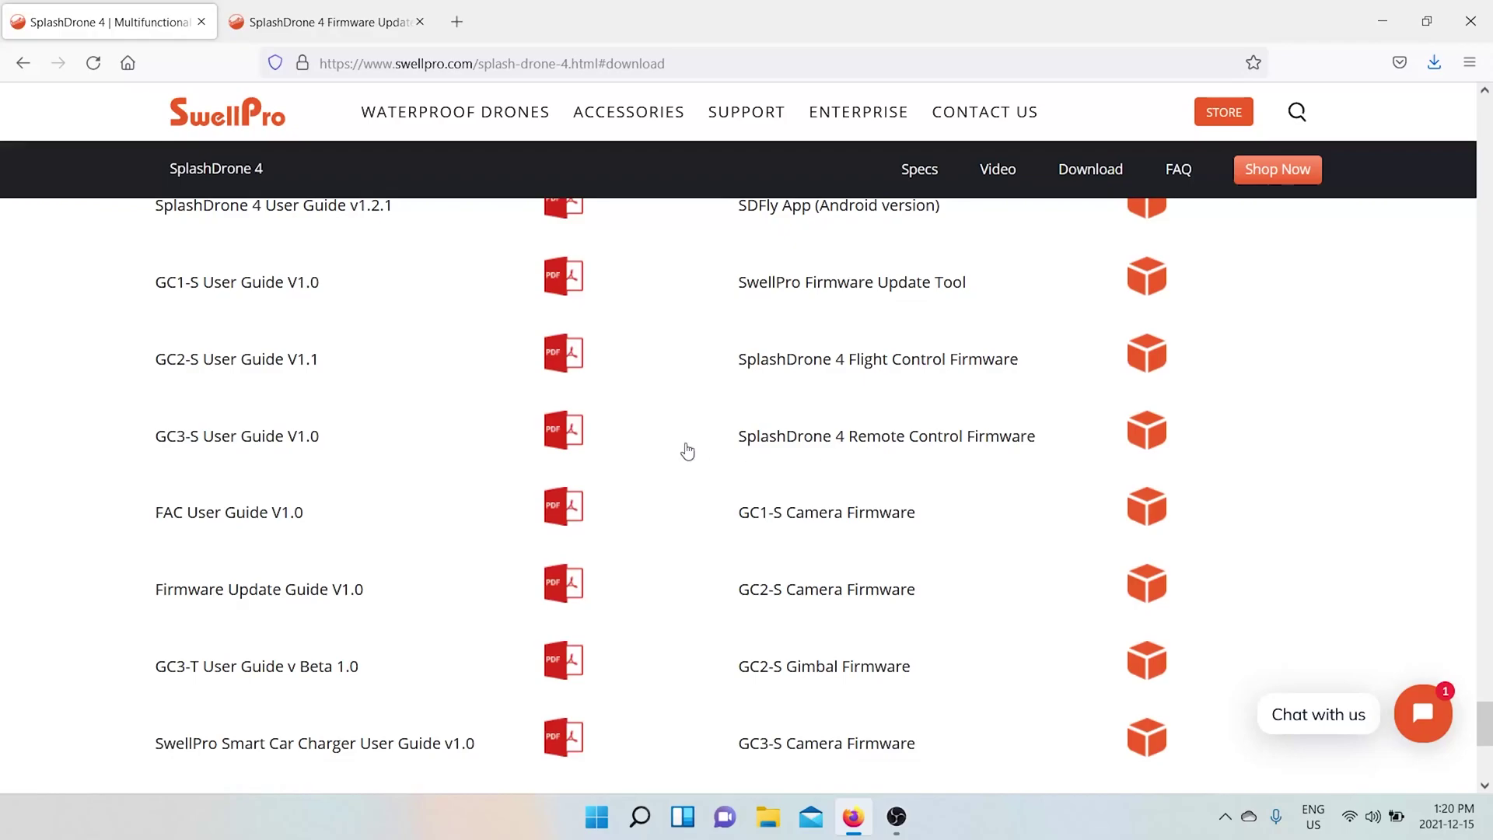
# Save SplashDrone 4 Remote Control Firmware.zip and view it in the downloads library
pyautogui.click(1098, 168)
pyautogui.click(804, 449)
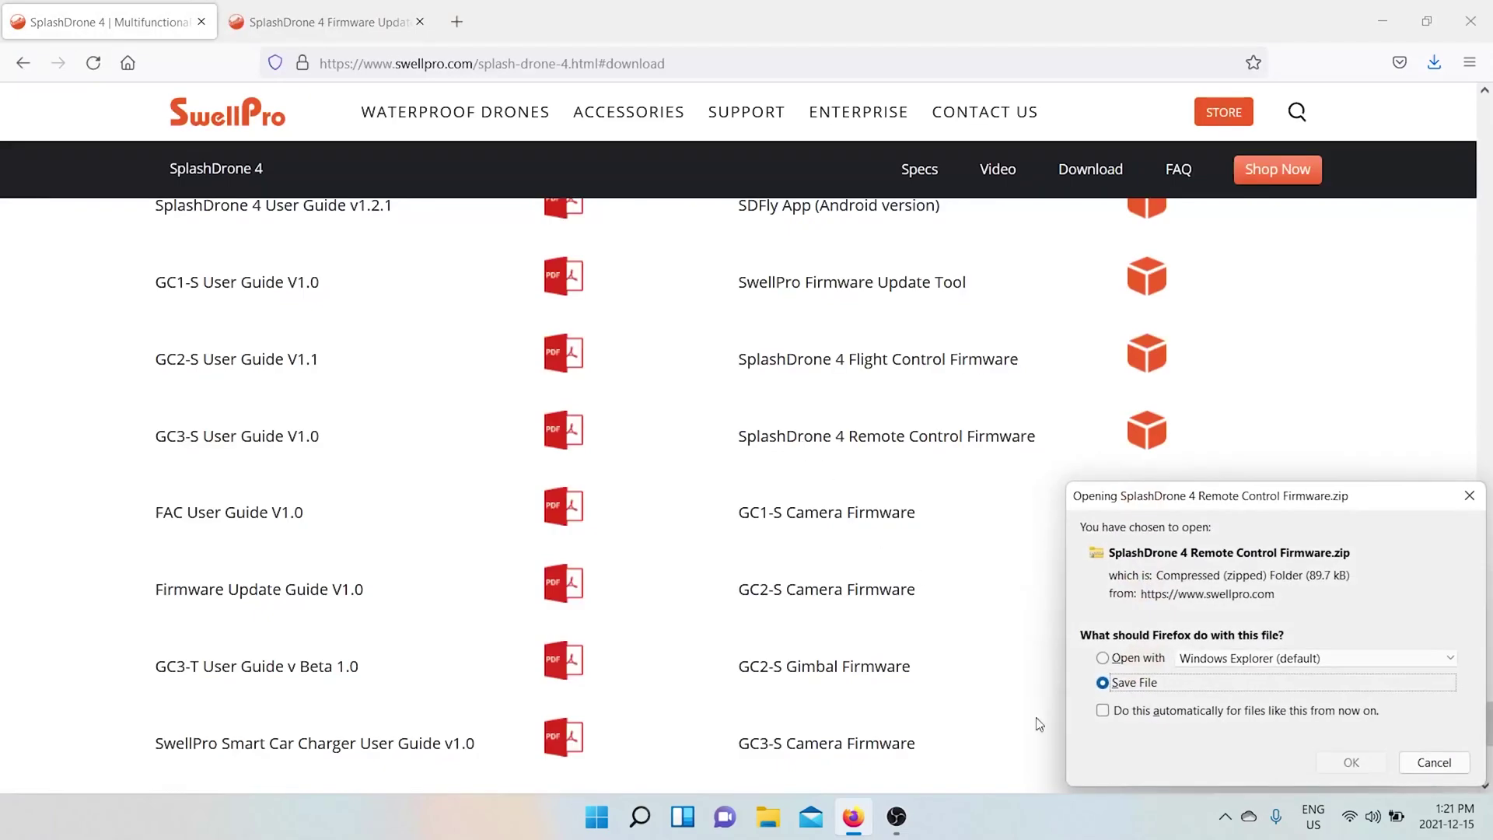
pyautogui.click(1348, 762)
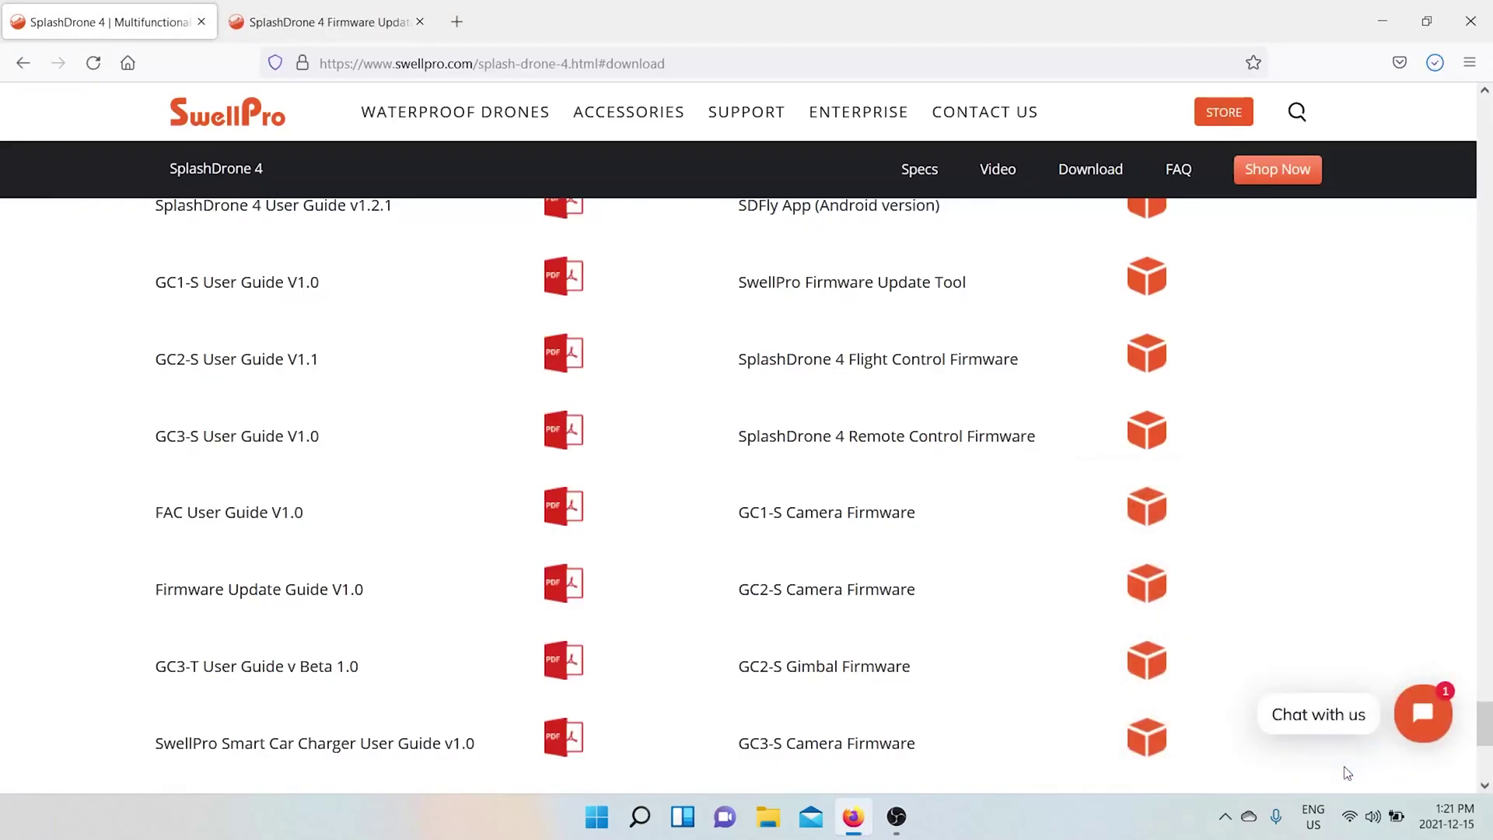
pyautogui.click(1435, 67)
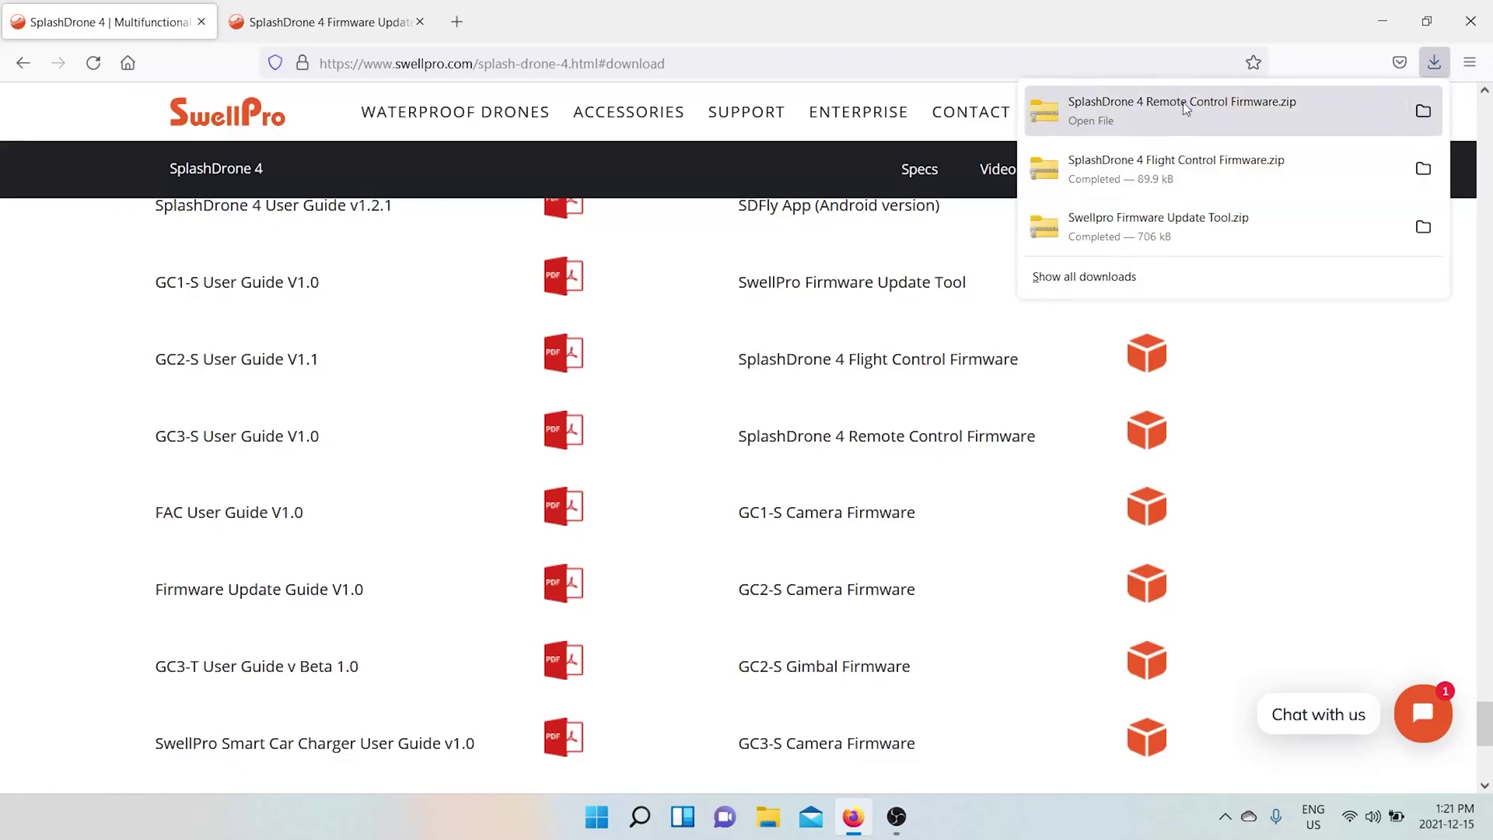
pyautogui.click(1120, 275)
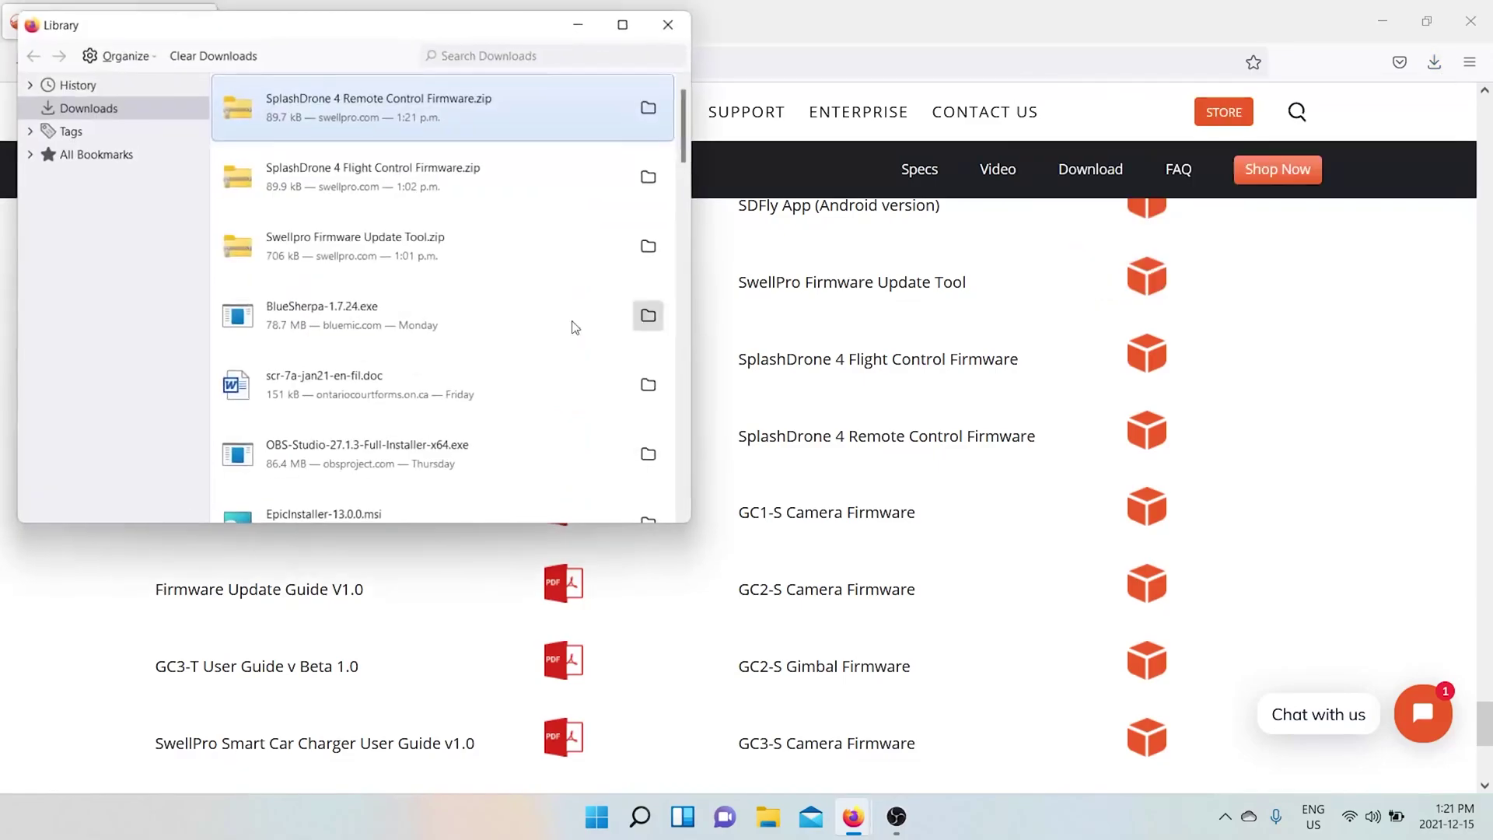
pyautogui.rightClick(374, 113)
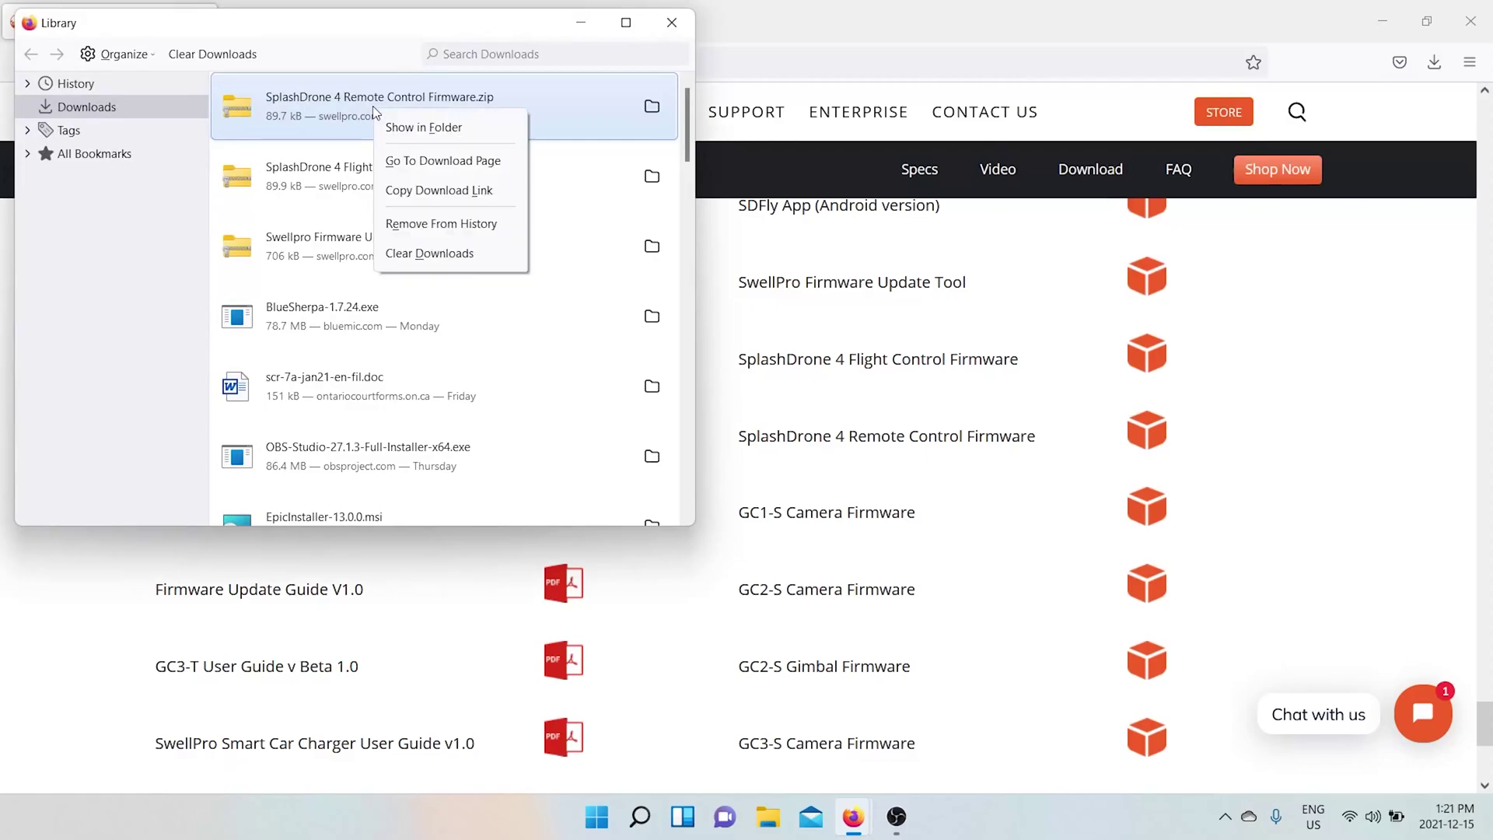
pyautogui.click(584, 119)
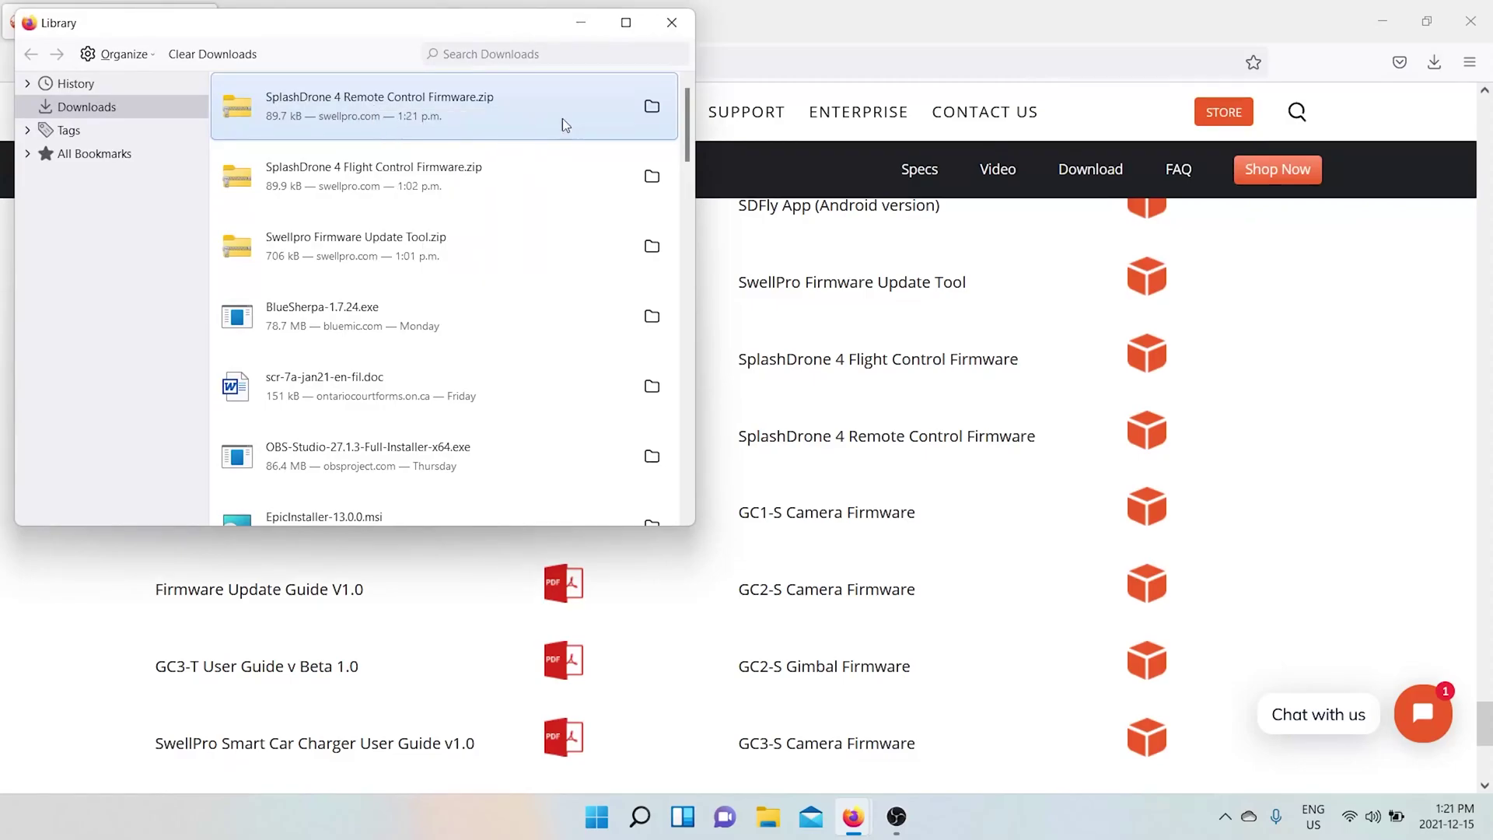
# Start Extract All on the Remote Control Firmware zip and choose a different destination
pyautogui.click(652, 106)
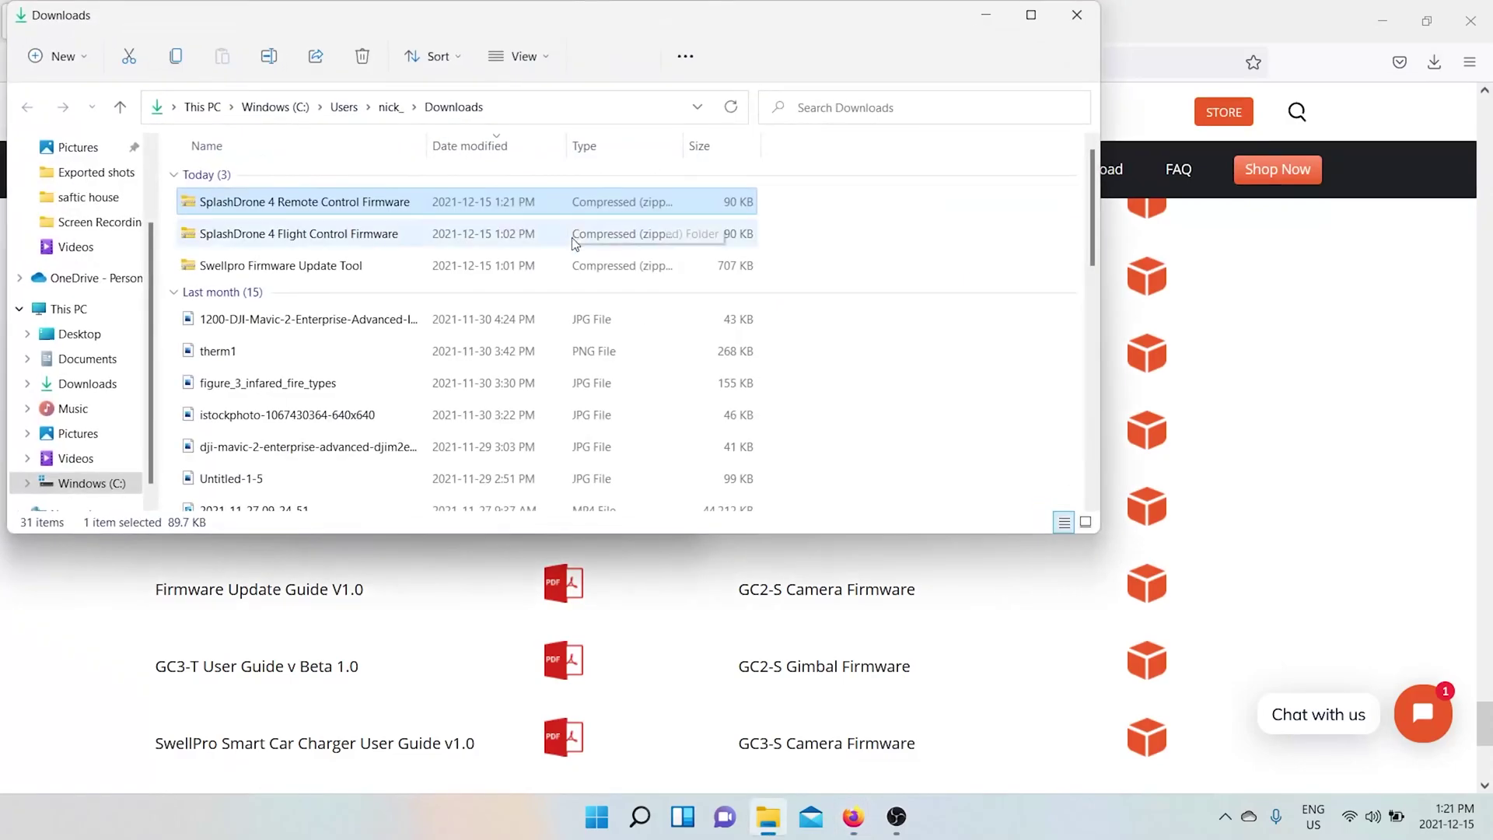
pyautogui.rightClick(251, 209)
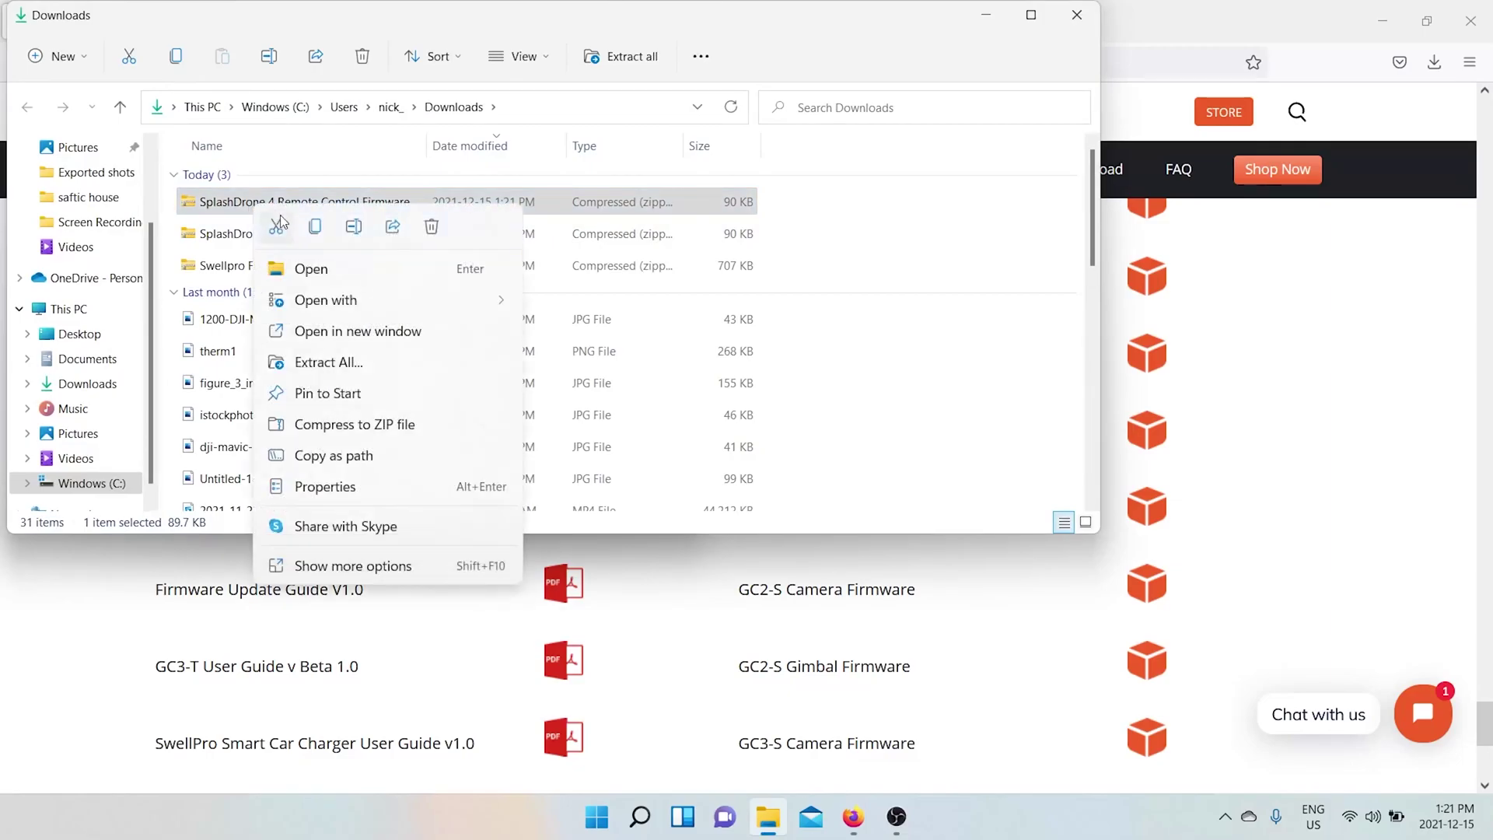
pyautogui.click(352, 371)
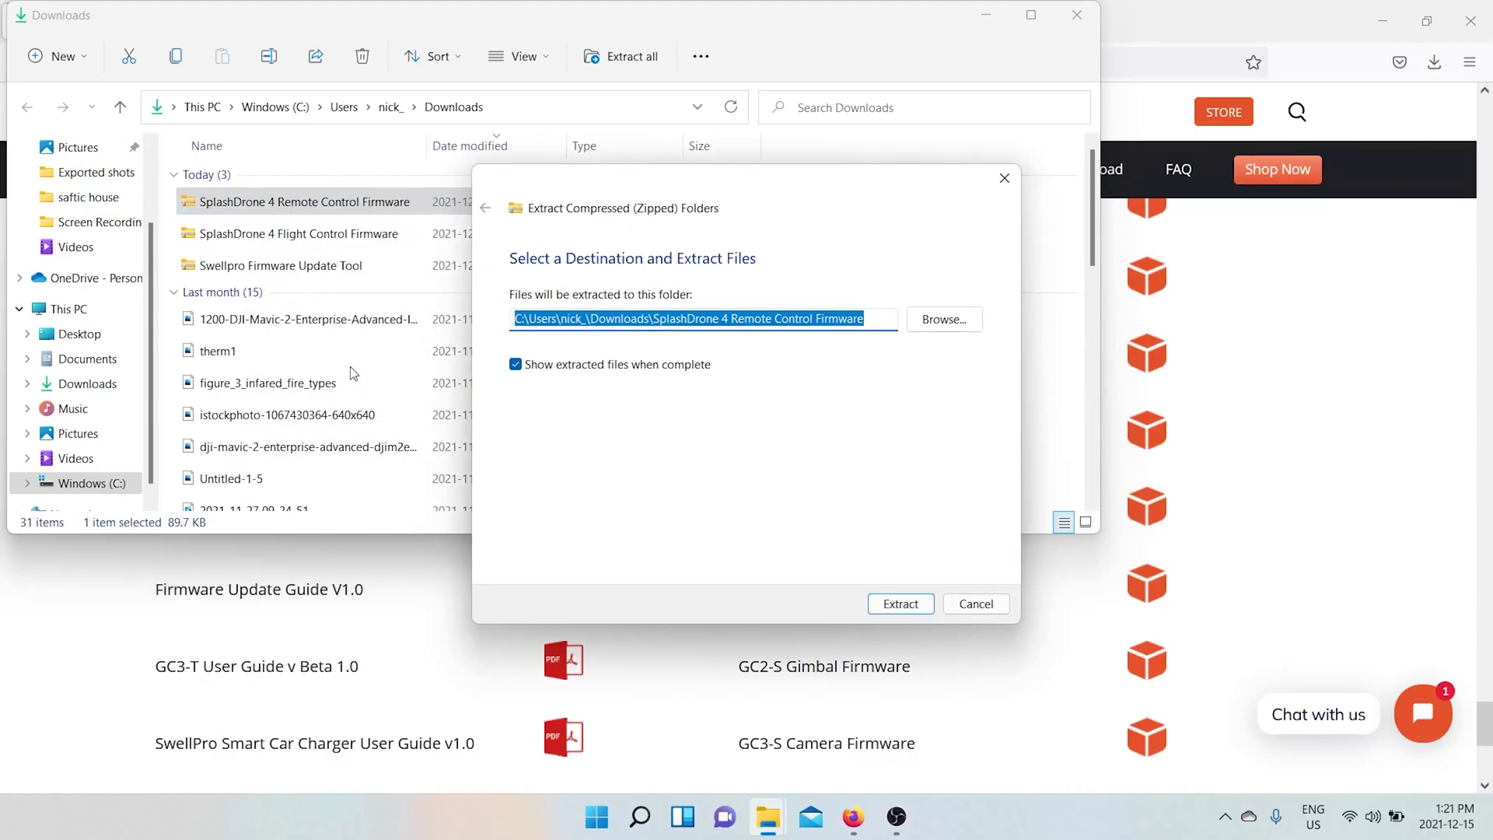
pyautogui.click(944, 320)
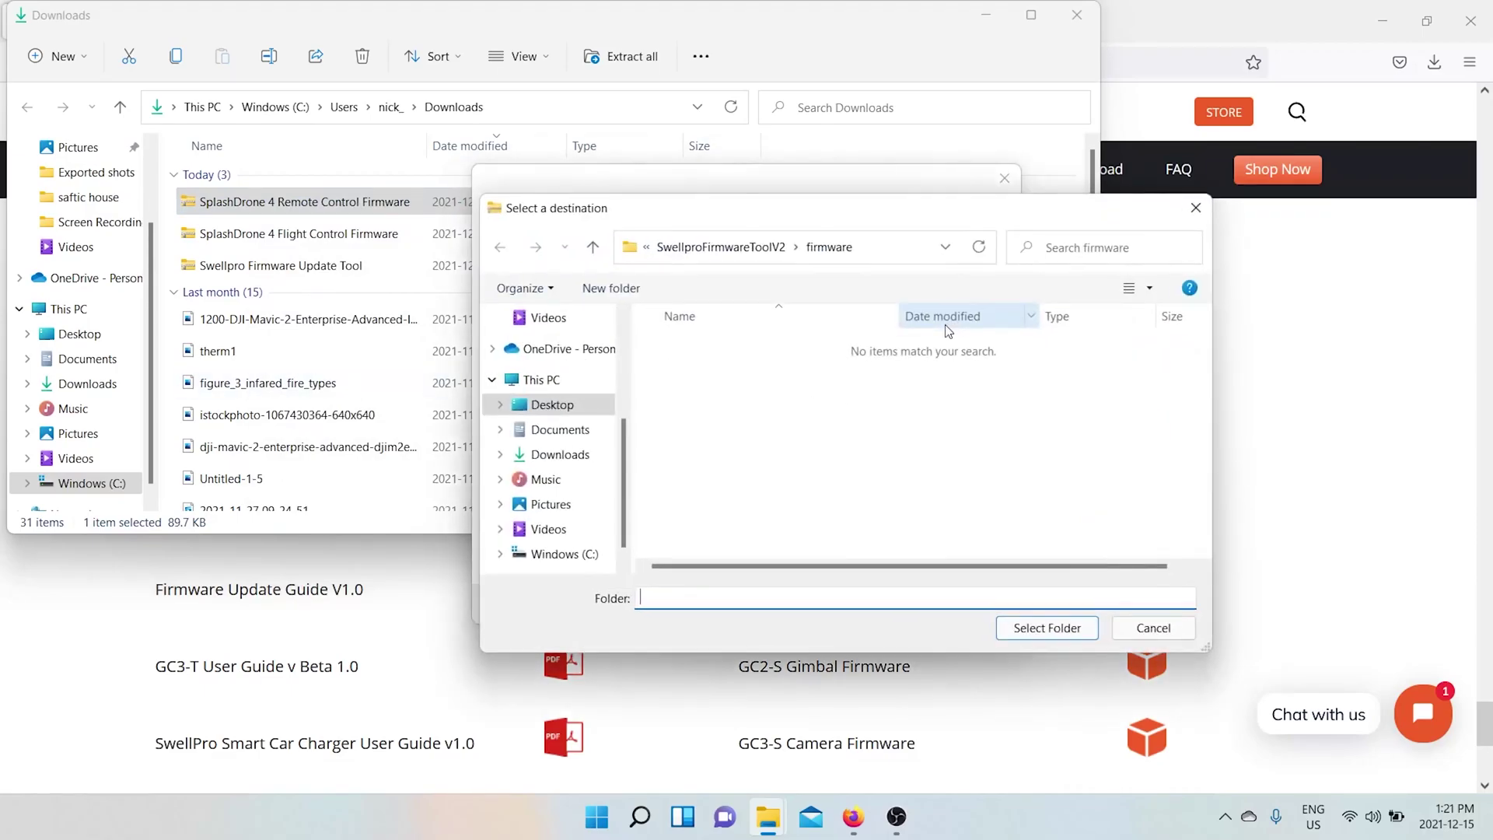
# Extract into Desktop > SD4 updates > SwellproFirmwareToolV2 > SwellproFirmwareToolV2 > firmware, yielding FW_Radio_SD4_01.25.1141.0.sfw
pyautogui.click(560, 408)
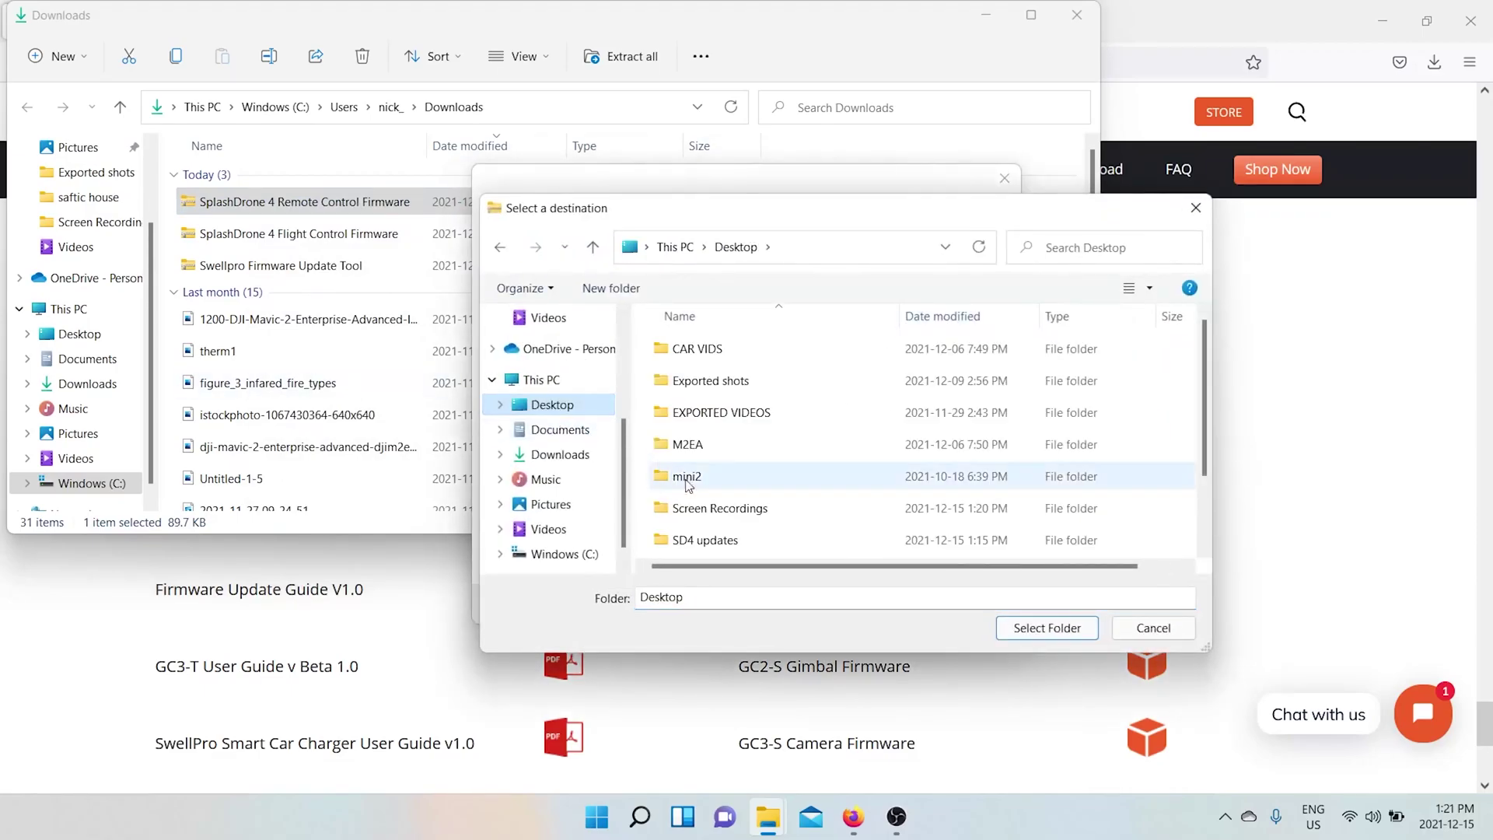
pyautogui.doubleClick(737, 542)
pyautogui.doubleClick(719, 350)
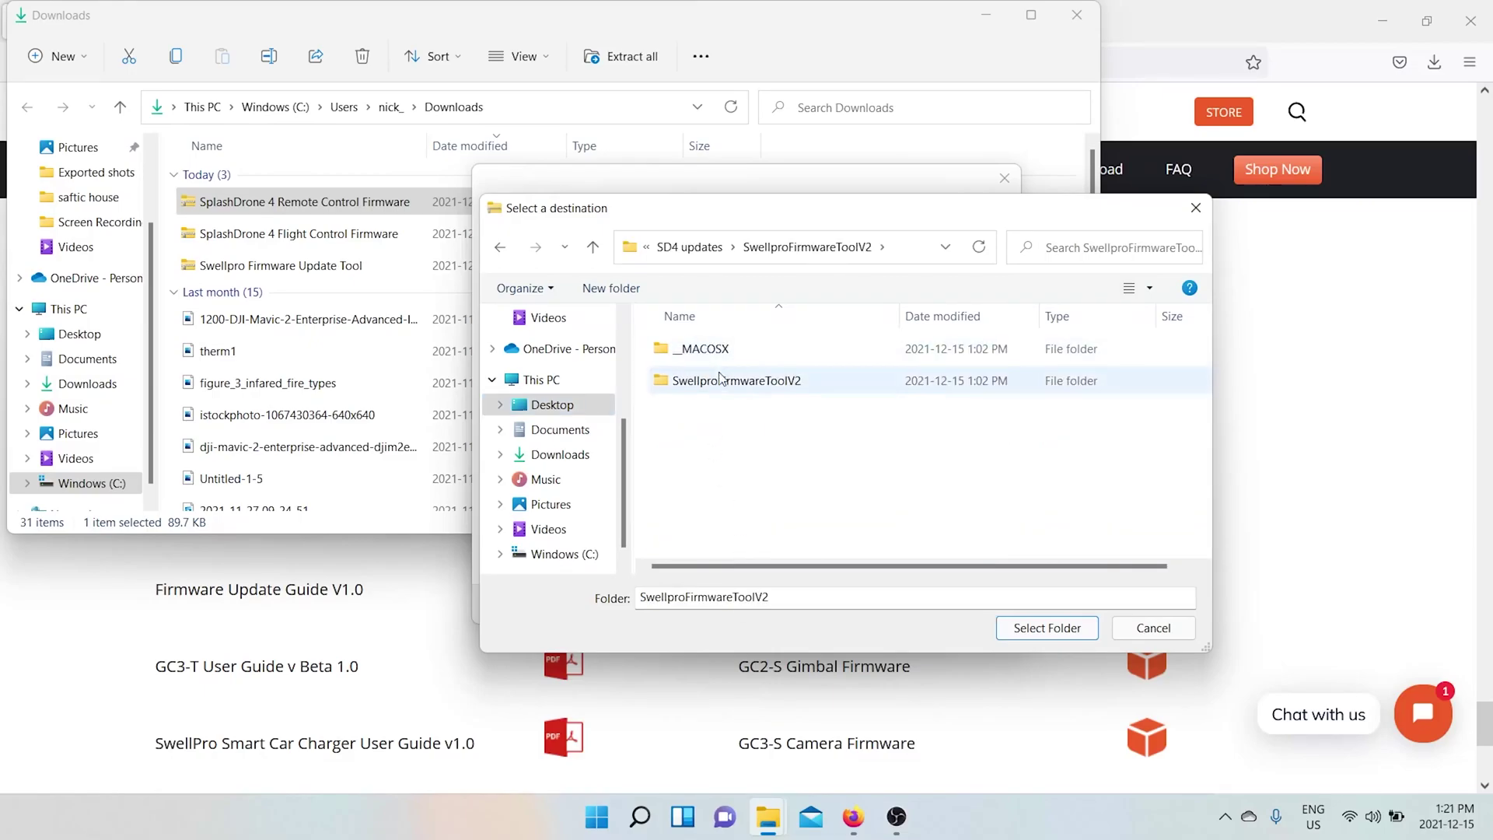
pyautogui.doubleClick(720, 379)
pyautogui.click(714, 357)
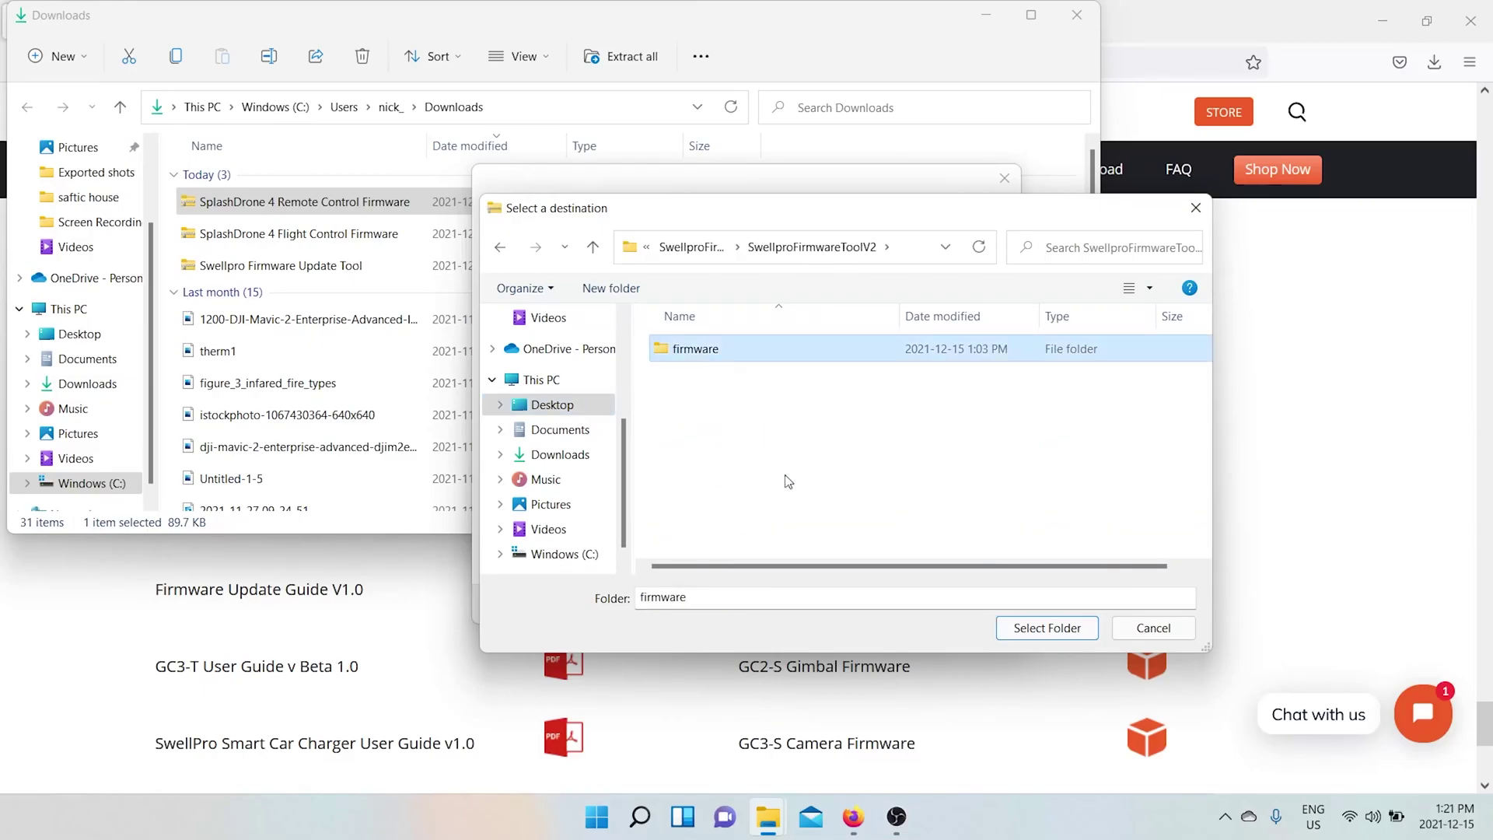
pyautogui.click(1063, 636)
pyautogui.click(898, 604)
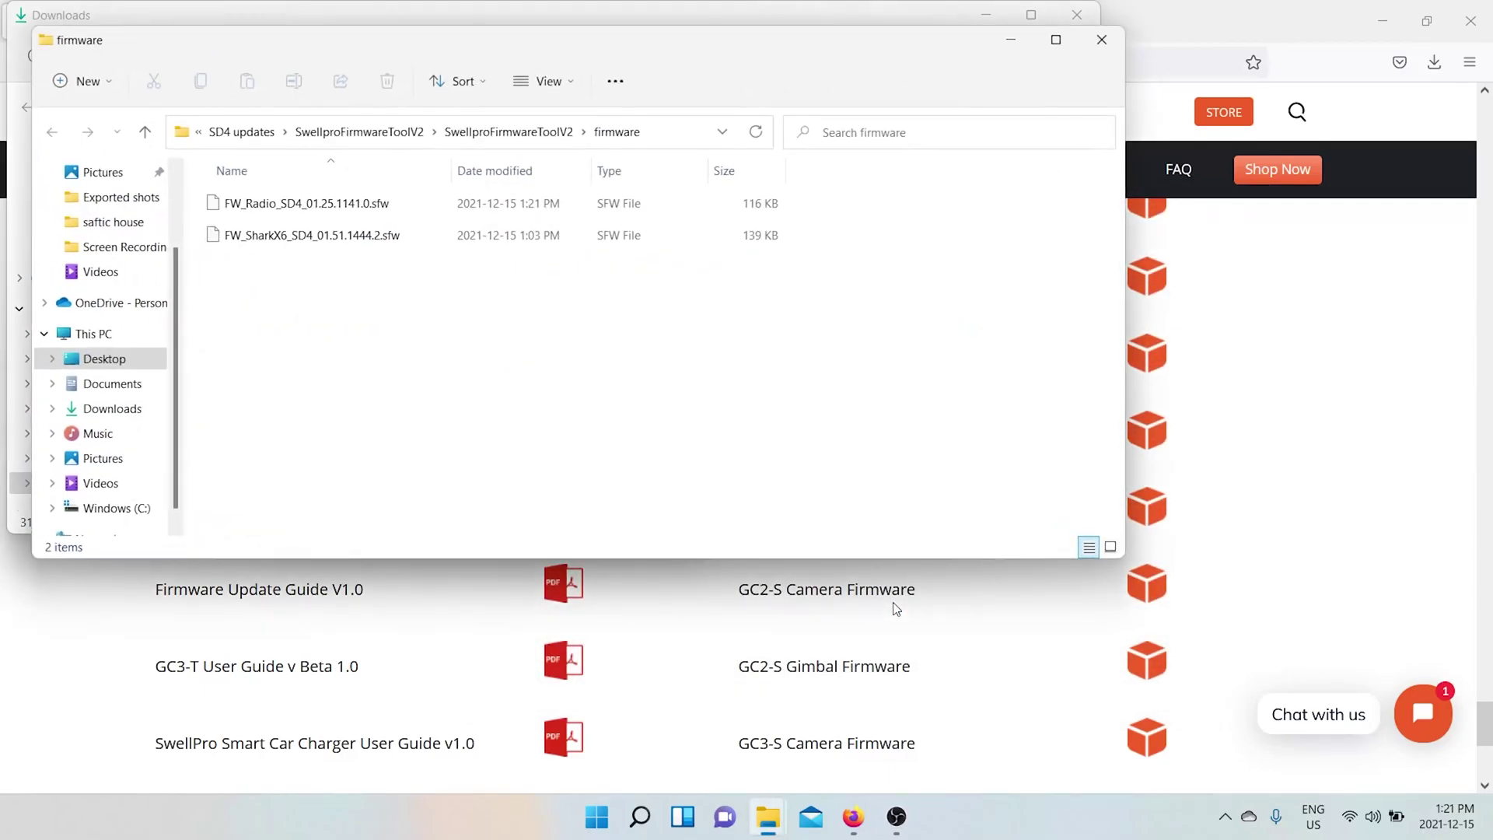
pyautogui.click(281, 206)
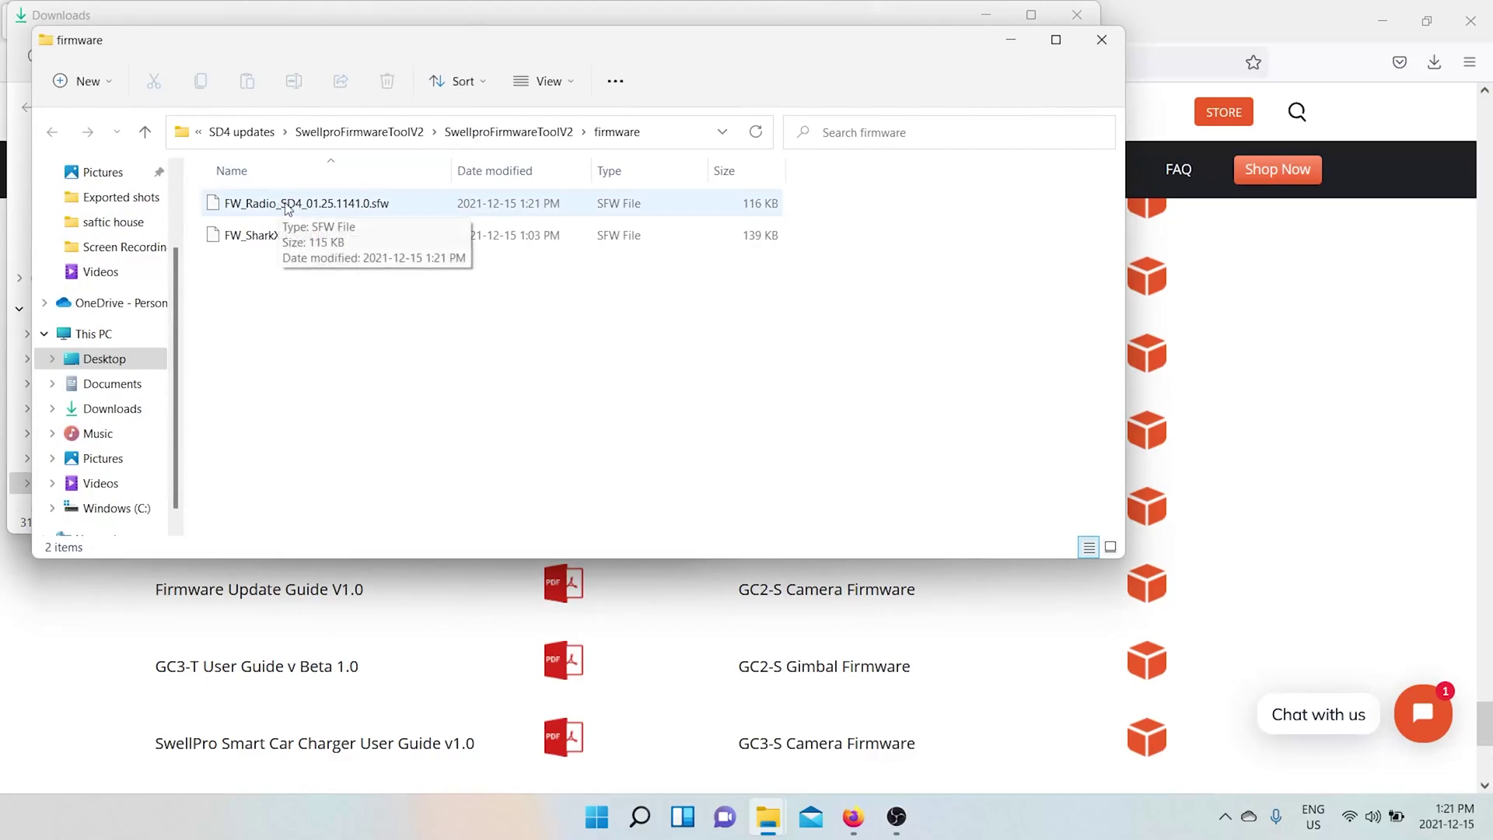
pyautogui.click(284, 206)
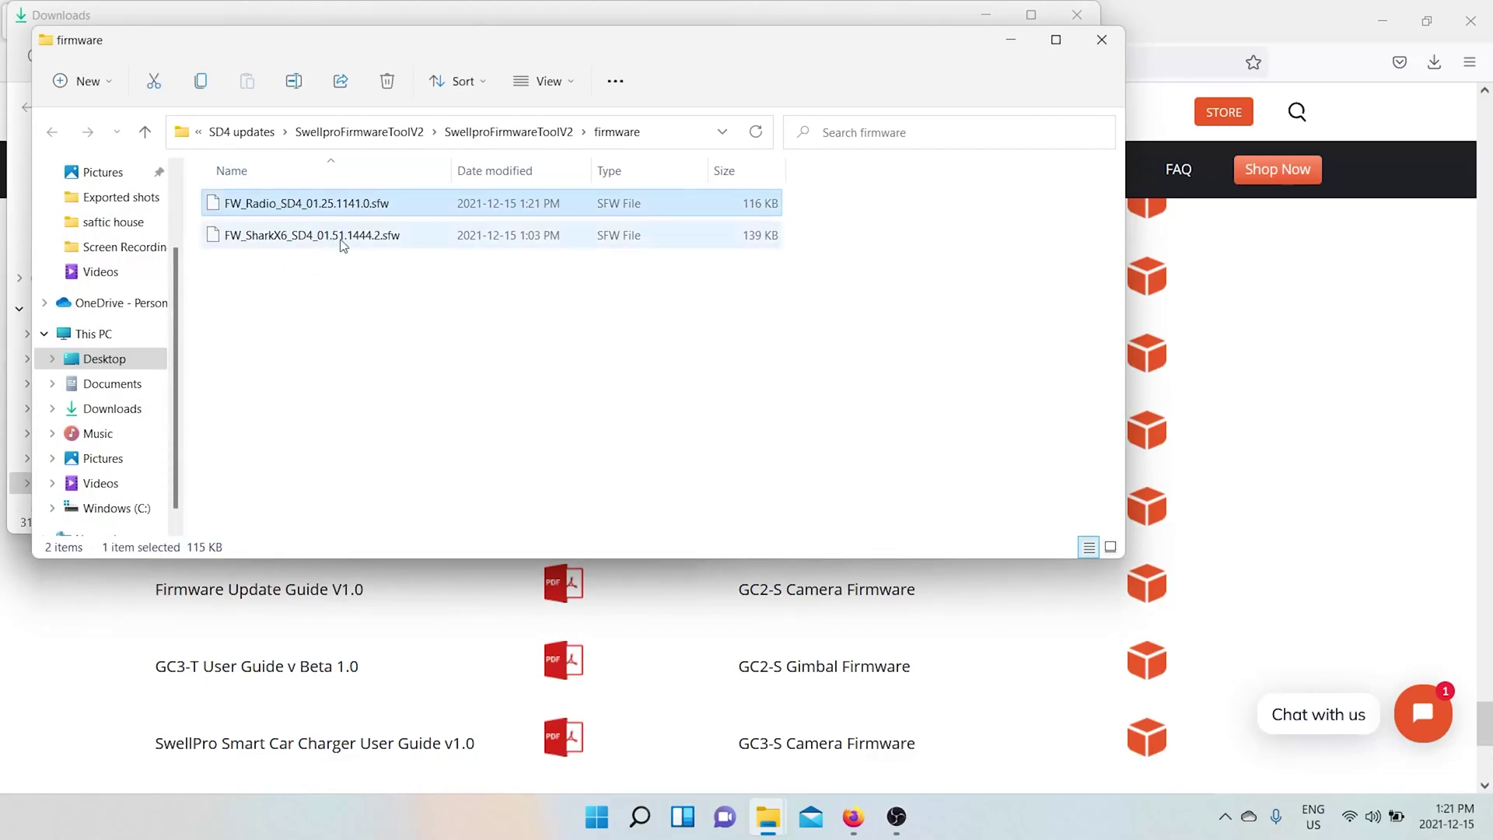
# Clear the open windows and run SharkFirmwareV2 from Desktop > SD4 updates > SwellproFirmwareToolV2 > SwellproFirmwareToolV2
pyautogui.click(1010, 40)
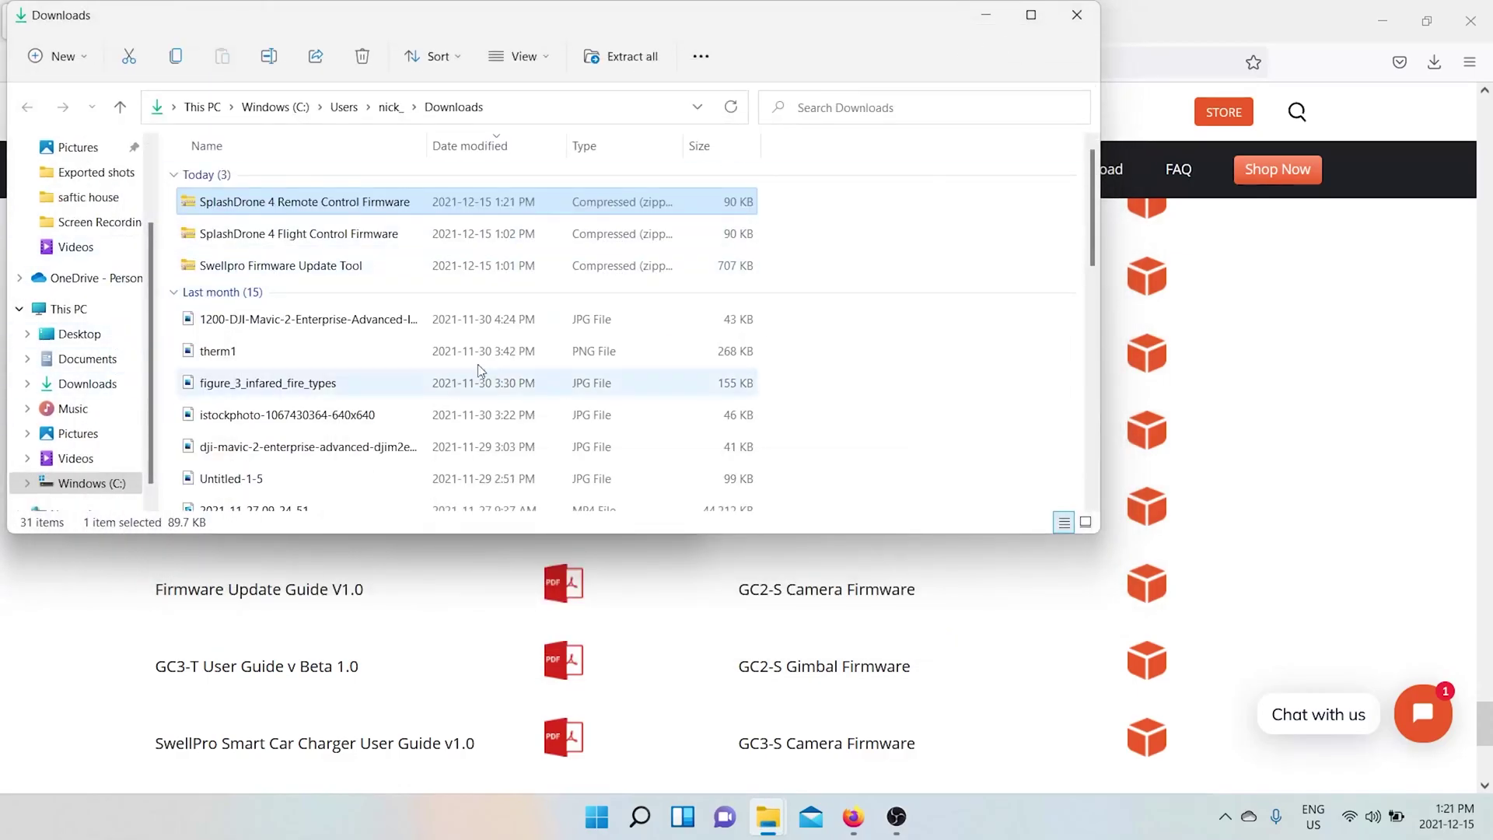
pyautogui.click(1356, 13)
pyautogui.click(1382, 21)
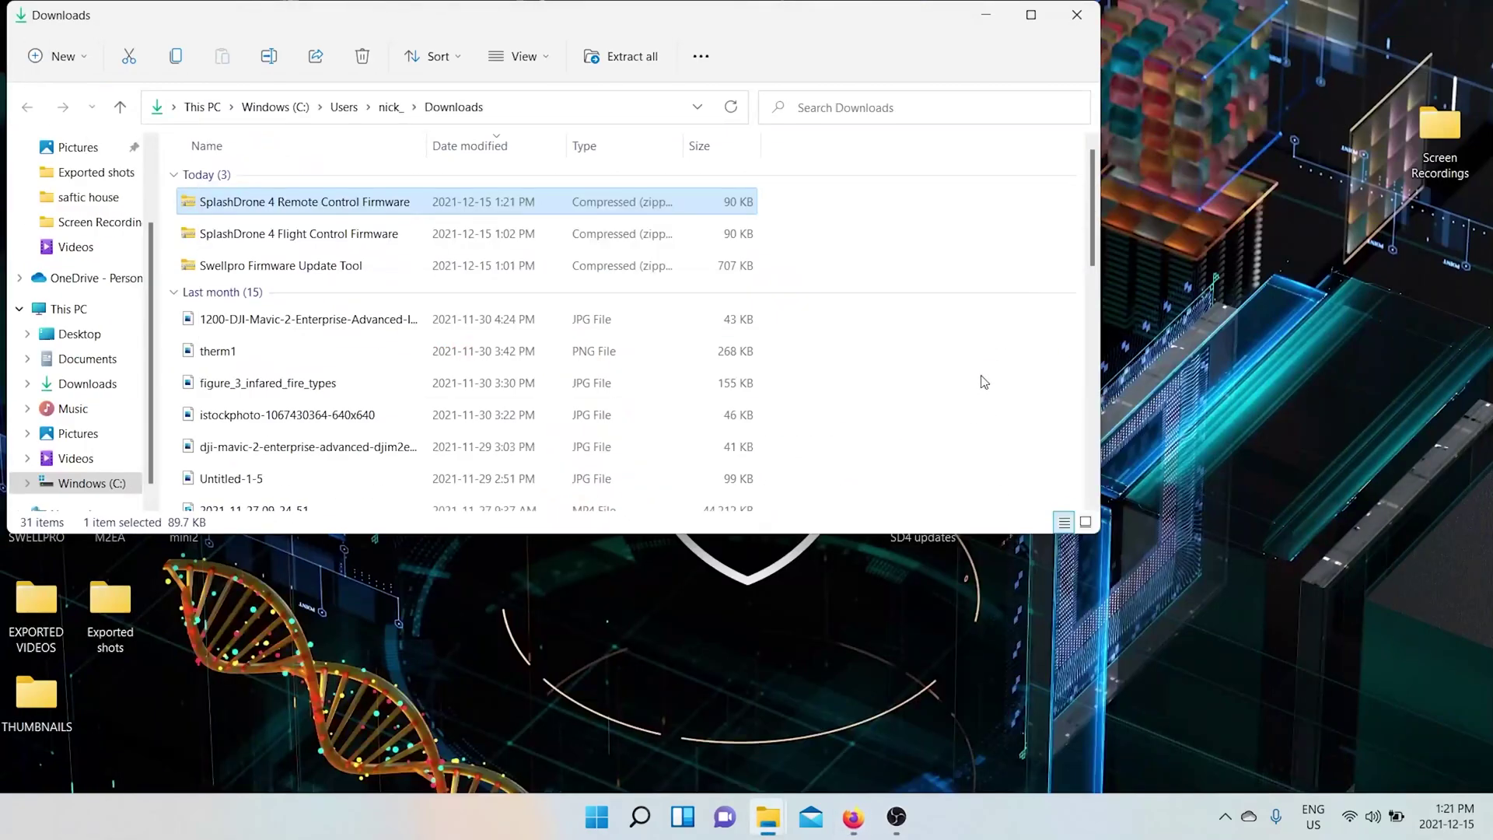
pyautogui.click(985, 14)
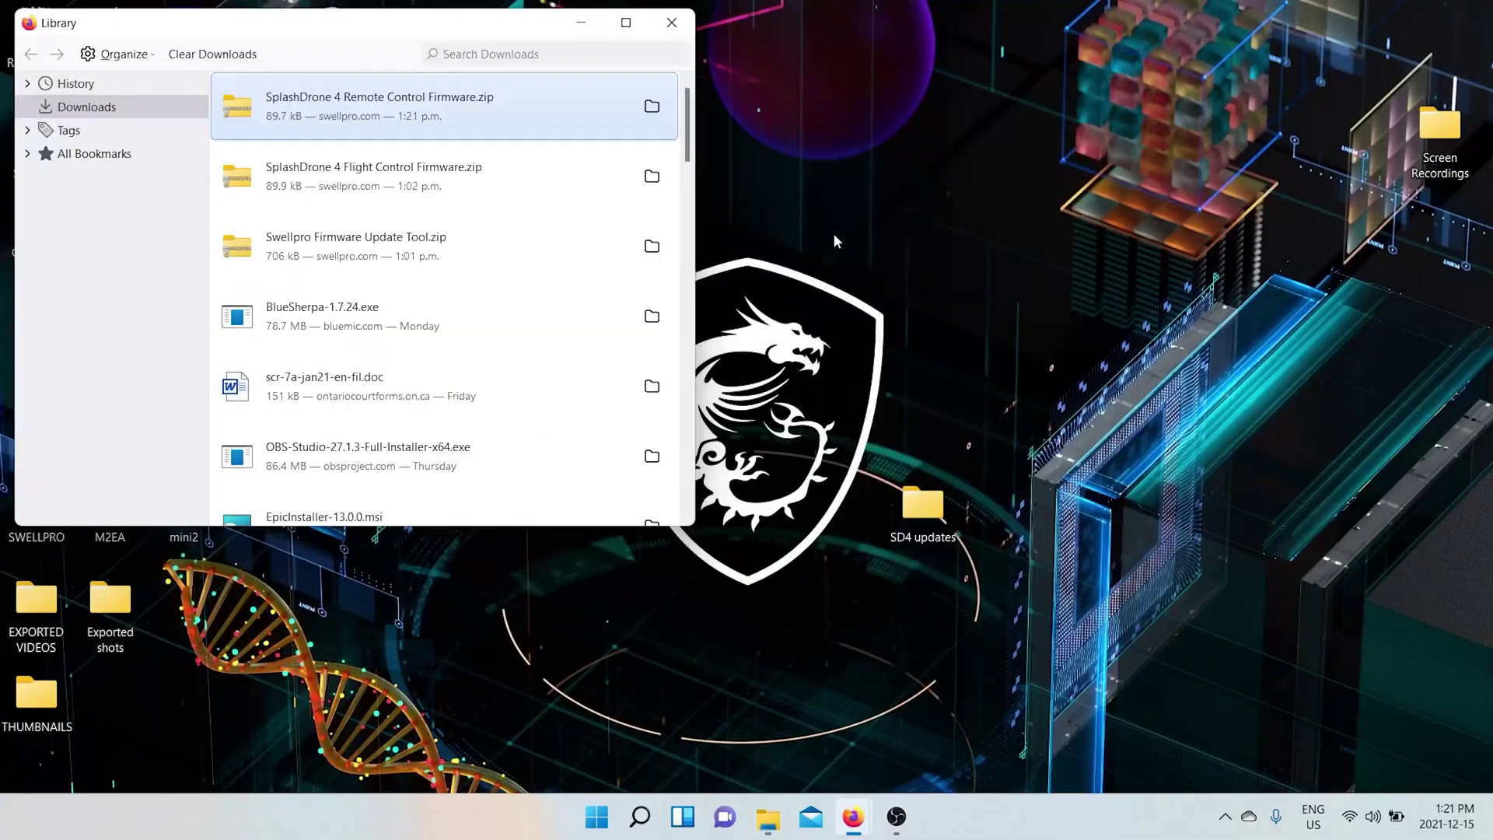
pyautogui.doubleClick(922, 498)
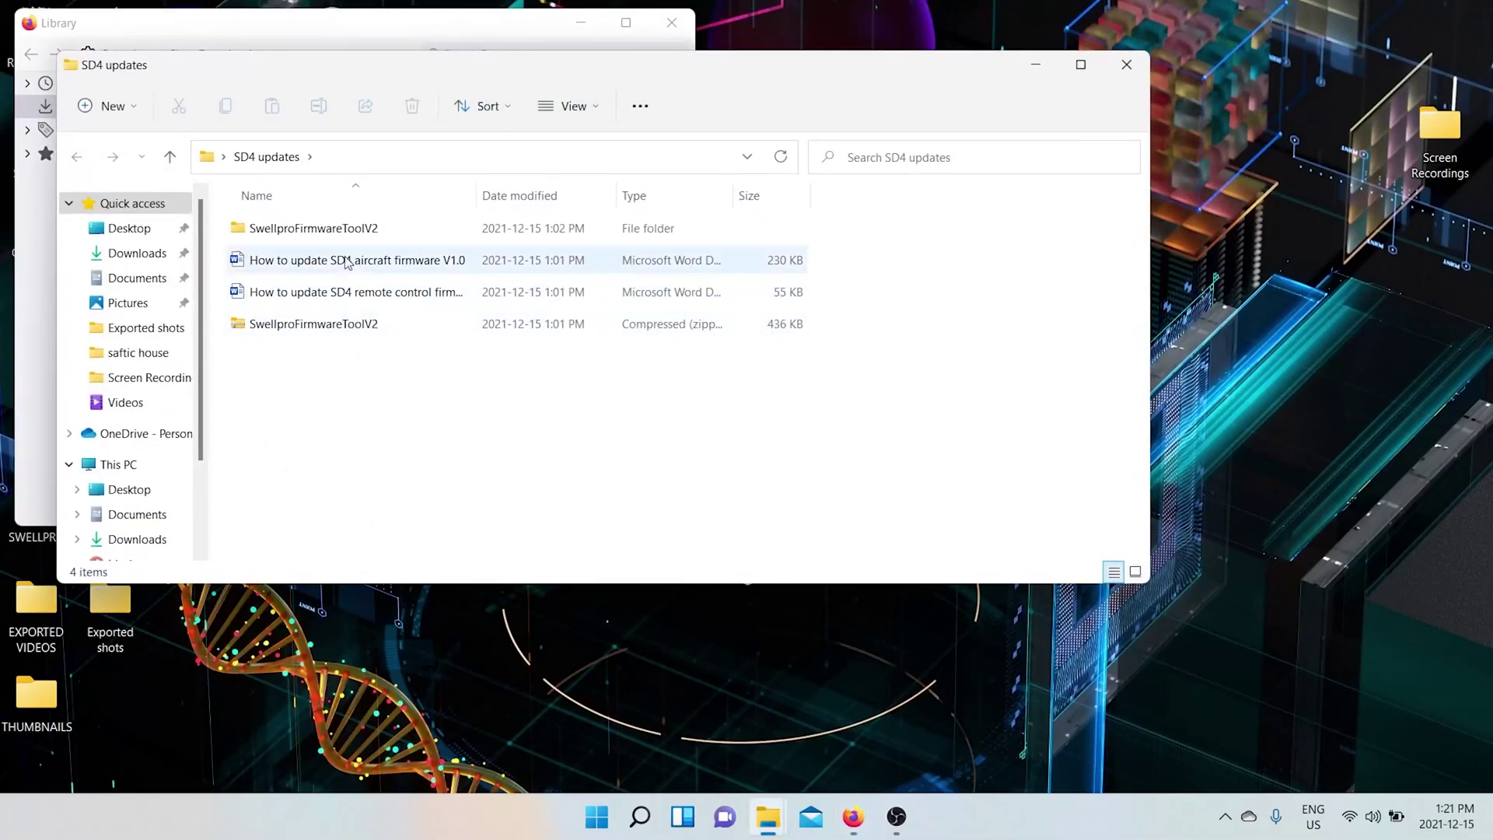
pyautogui.doubleClick(345, 228)
pyautogui.doubleClick(333, 257)
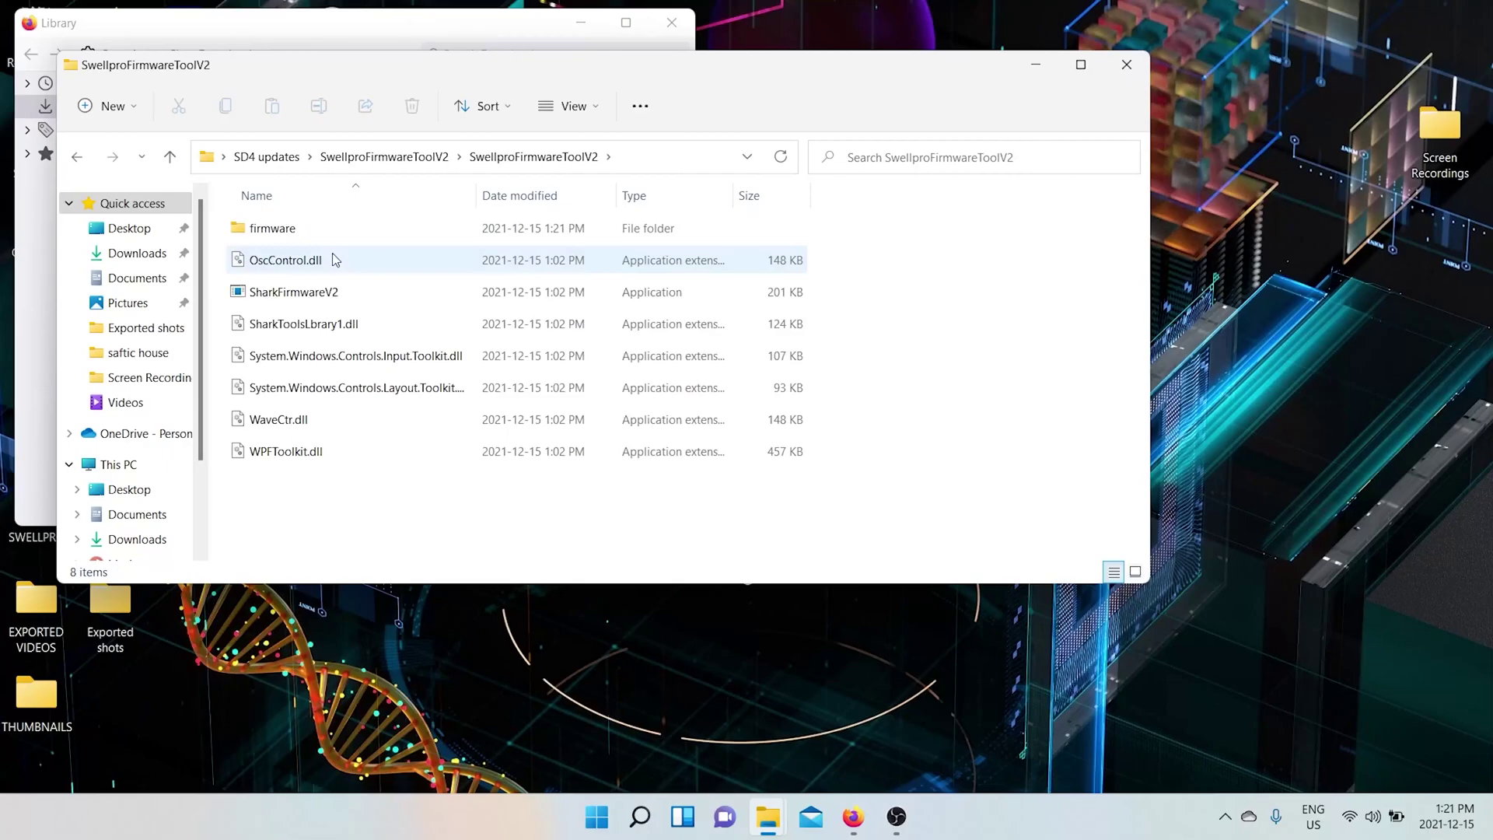
pyautogui.doubleClick(332, 292)
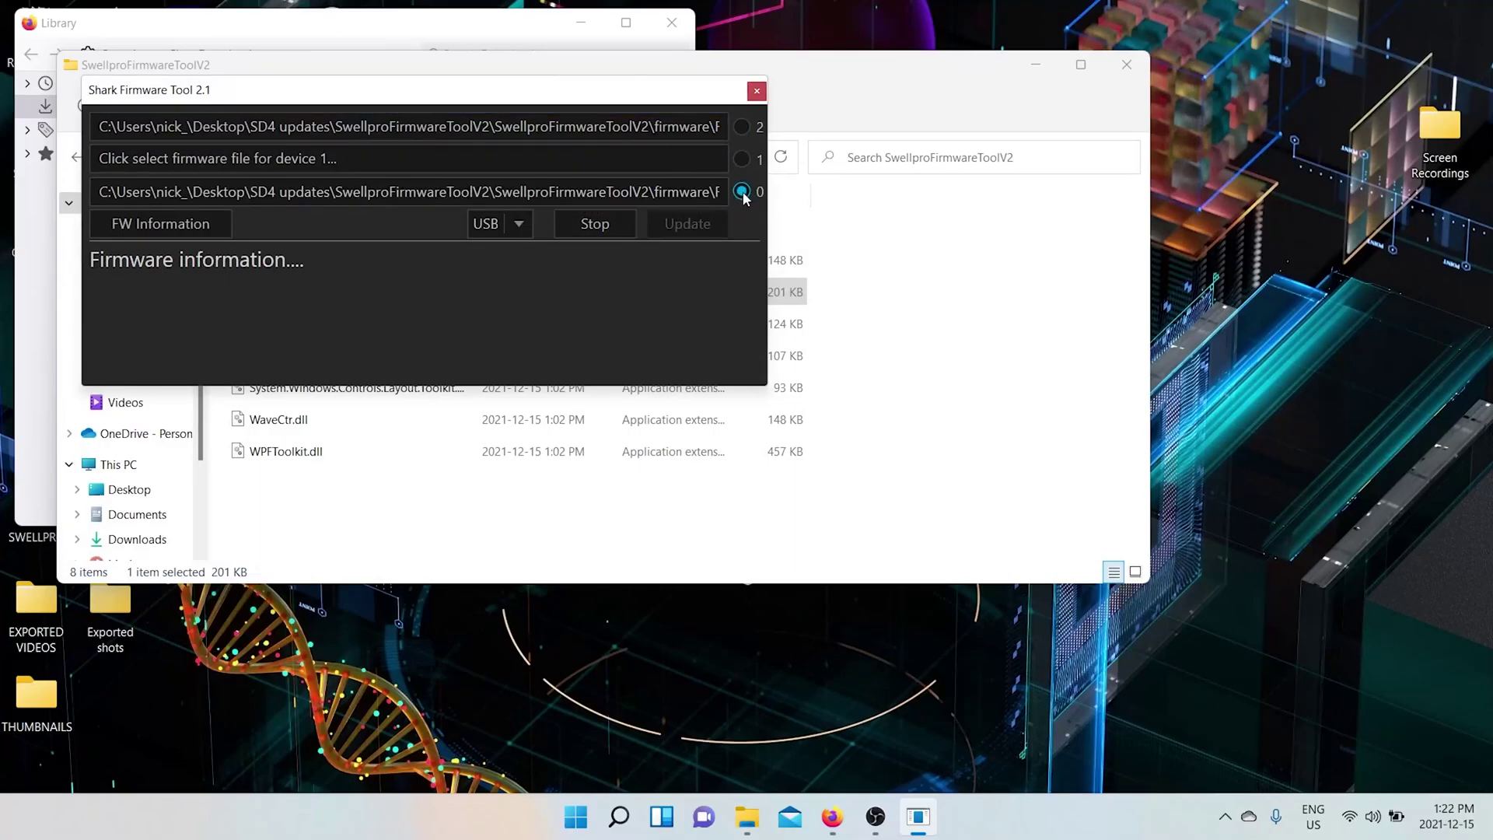
# Assign FW_Radio_SD4_01.25.1141.0.sfw to device 0 and run the remote firmware update to 100%
pyautogui.click(629, 191)
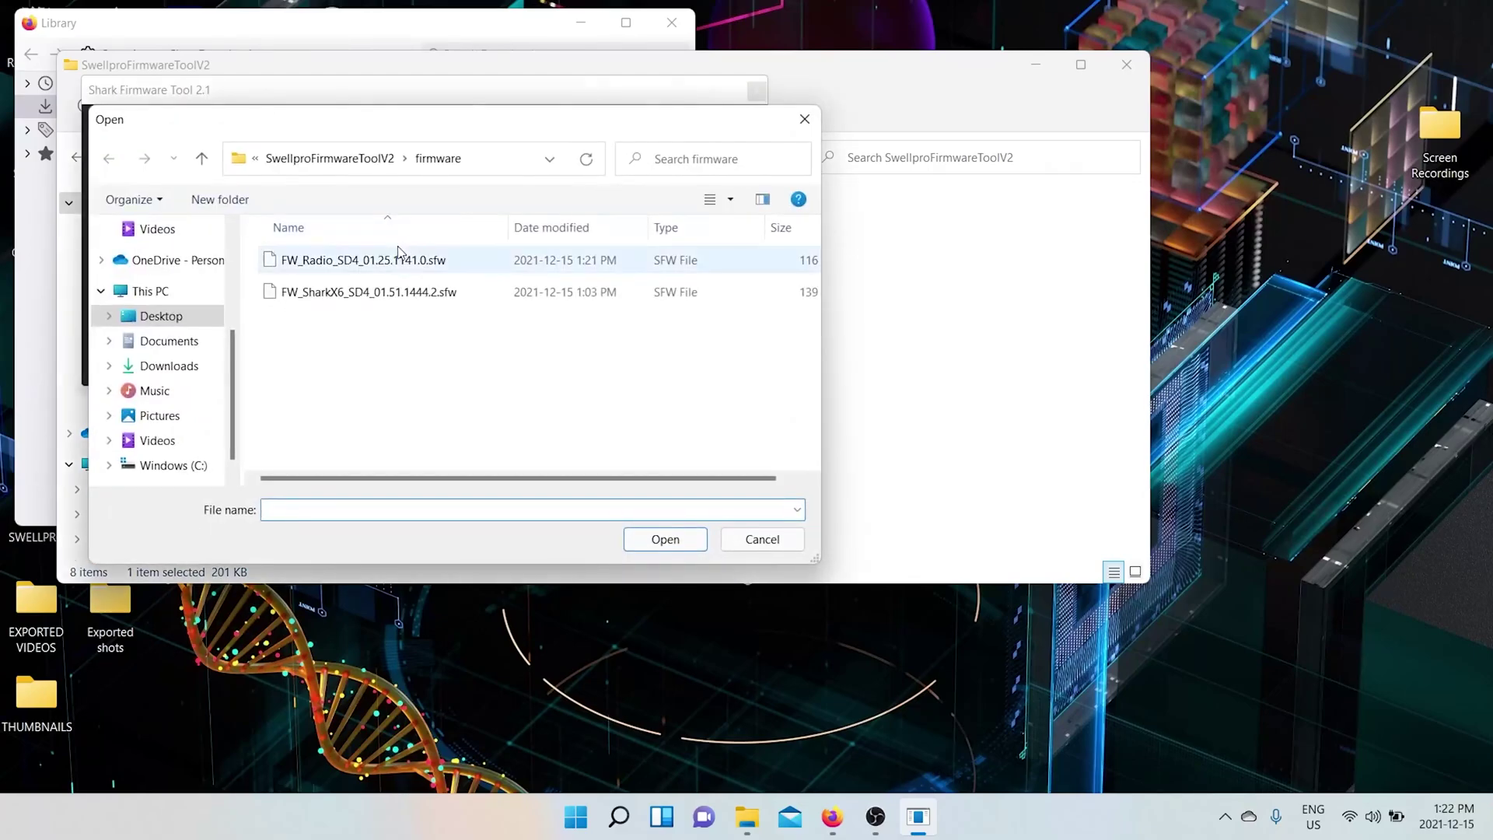
pyautogui.click(413, 268)
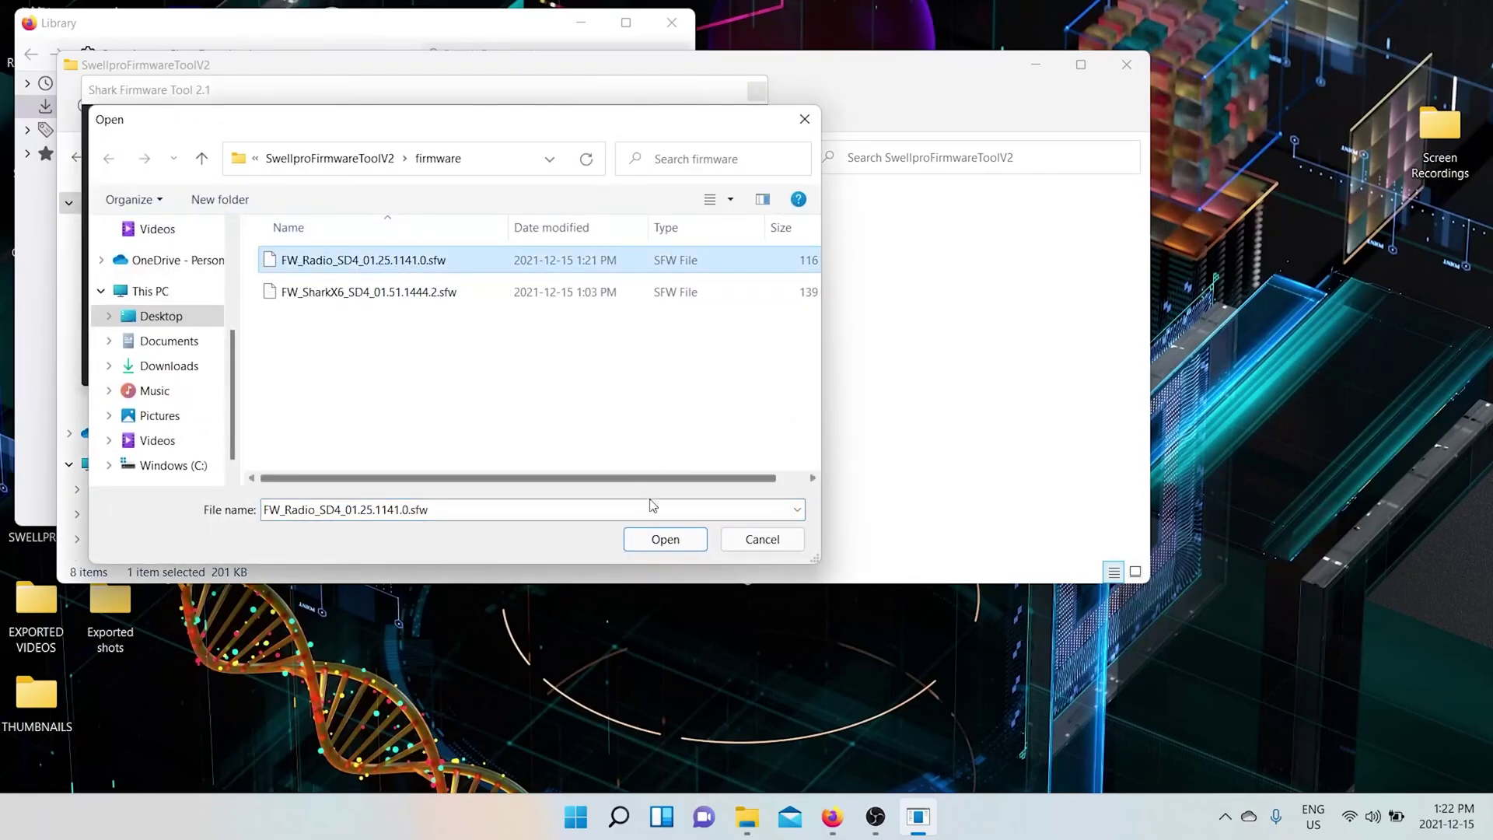
pyautogui.click(665, 540)
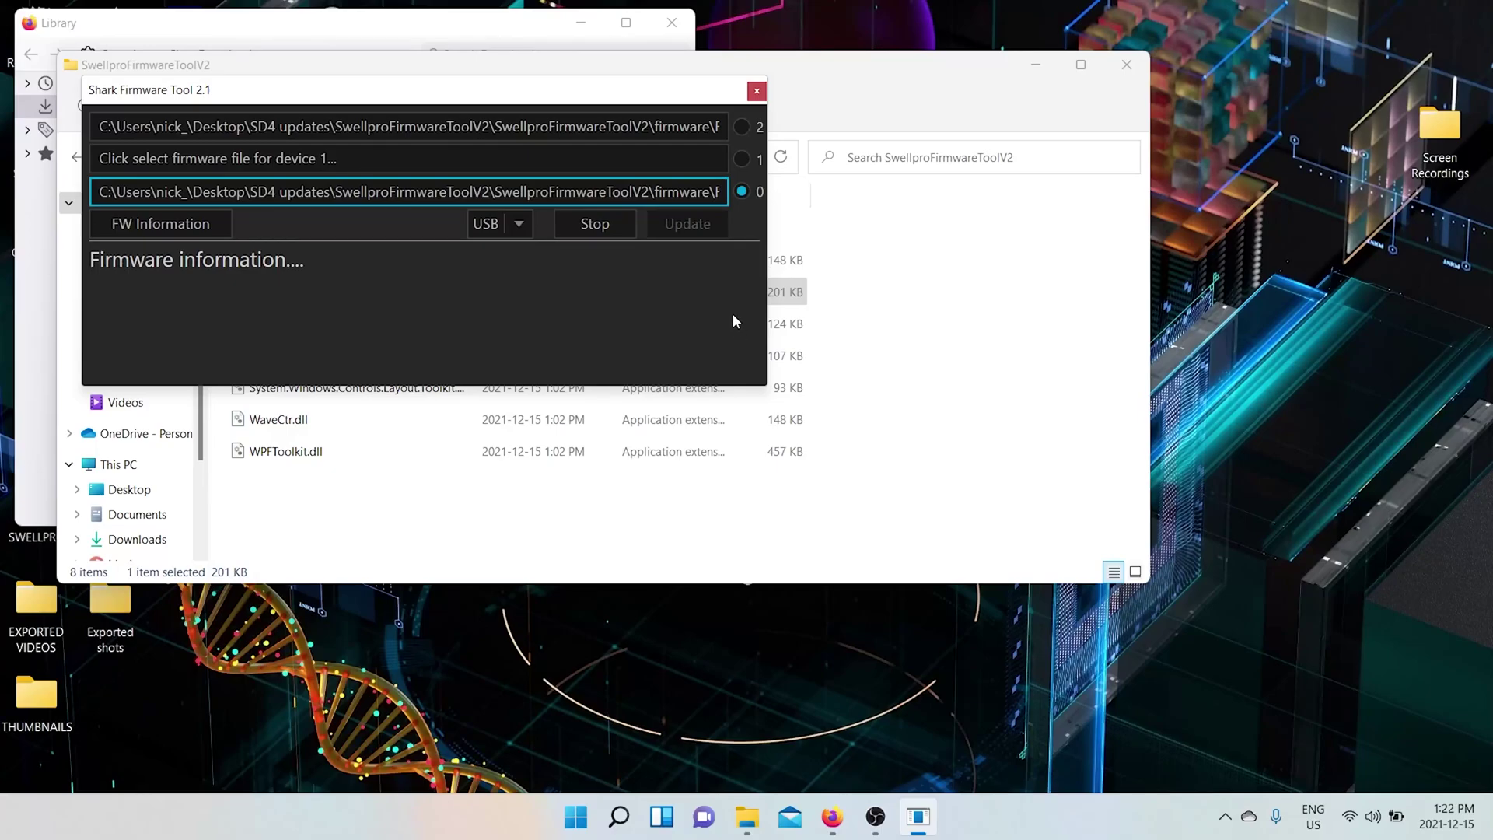
pyautogui.click(709, 226)
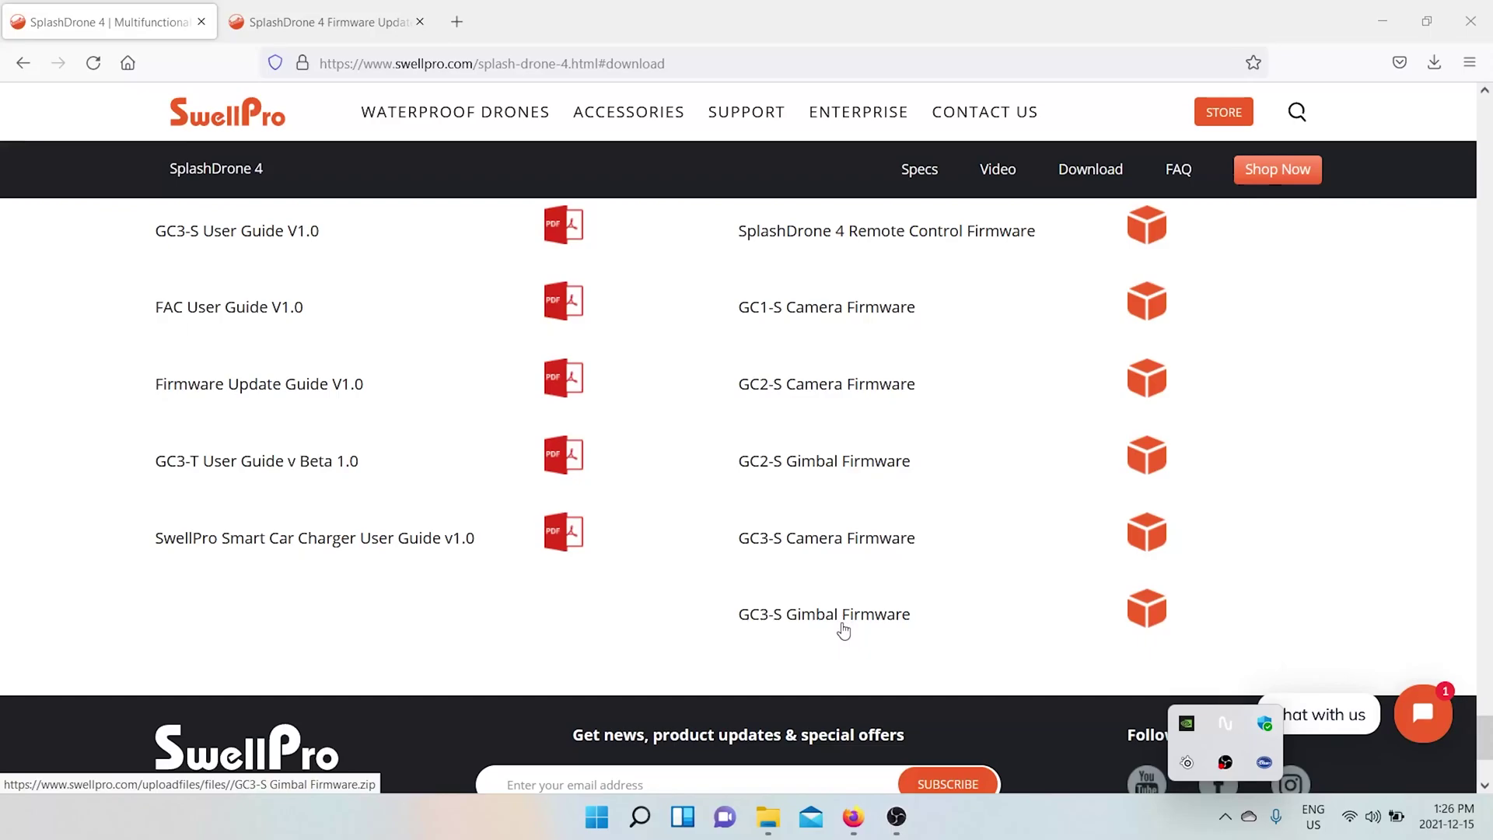
# Save GC3-S Gimbal Firmware.zip (3.8 MB) from the SplashDrone 4 page and open the recent downloads list
pyautogui.click(821, 622)
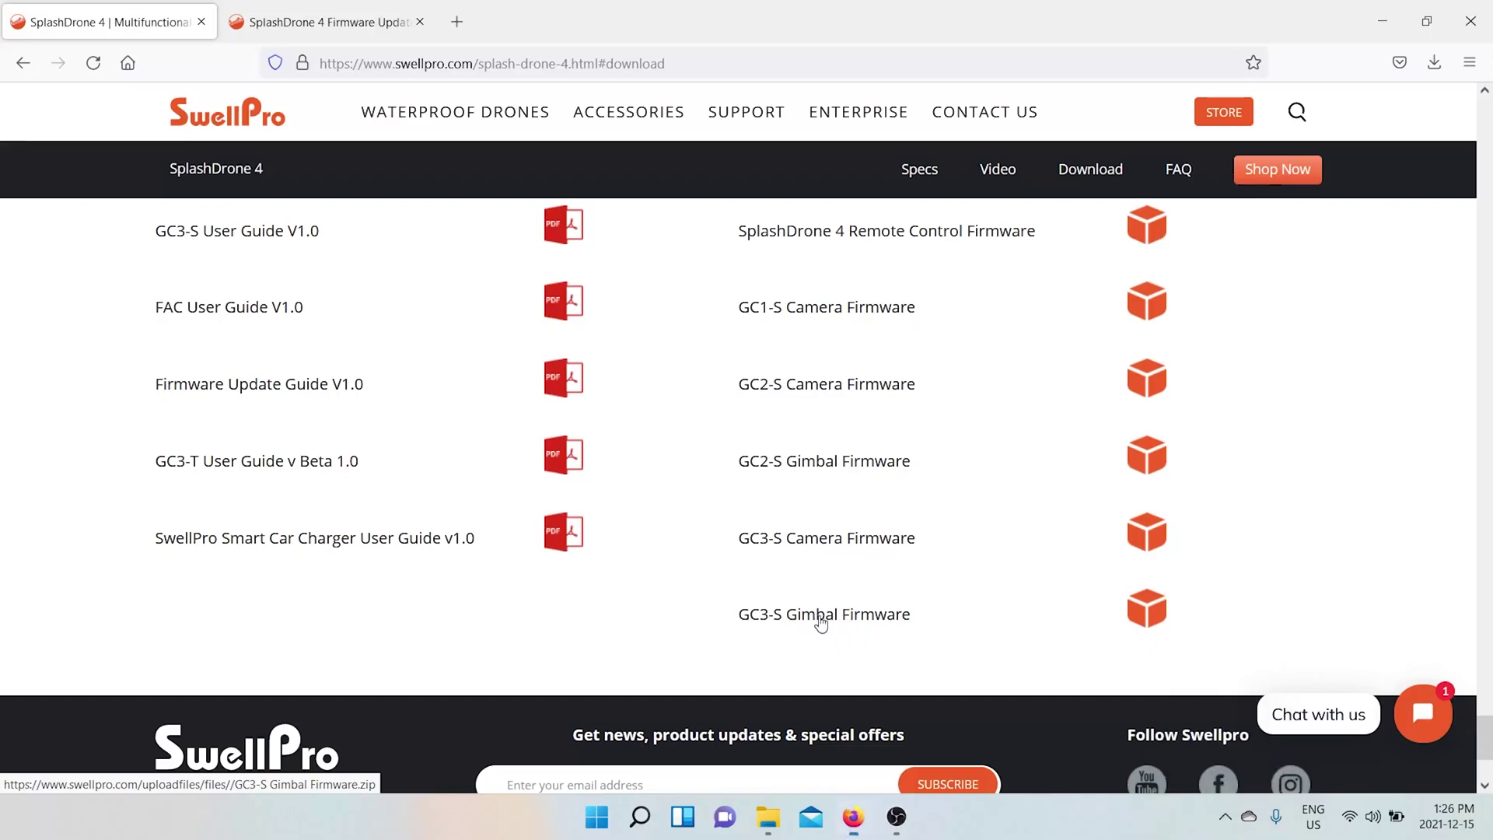
pyautogui.click(821, 622)
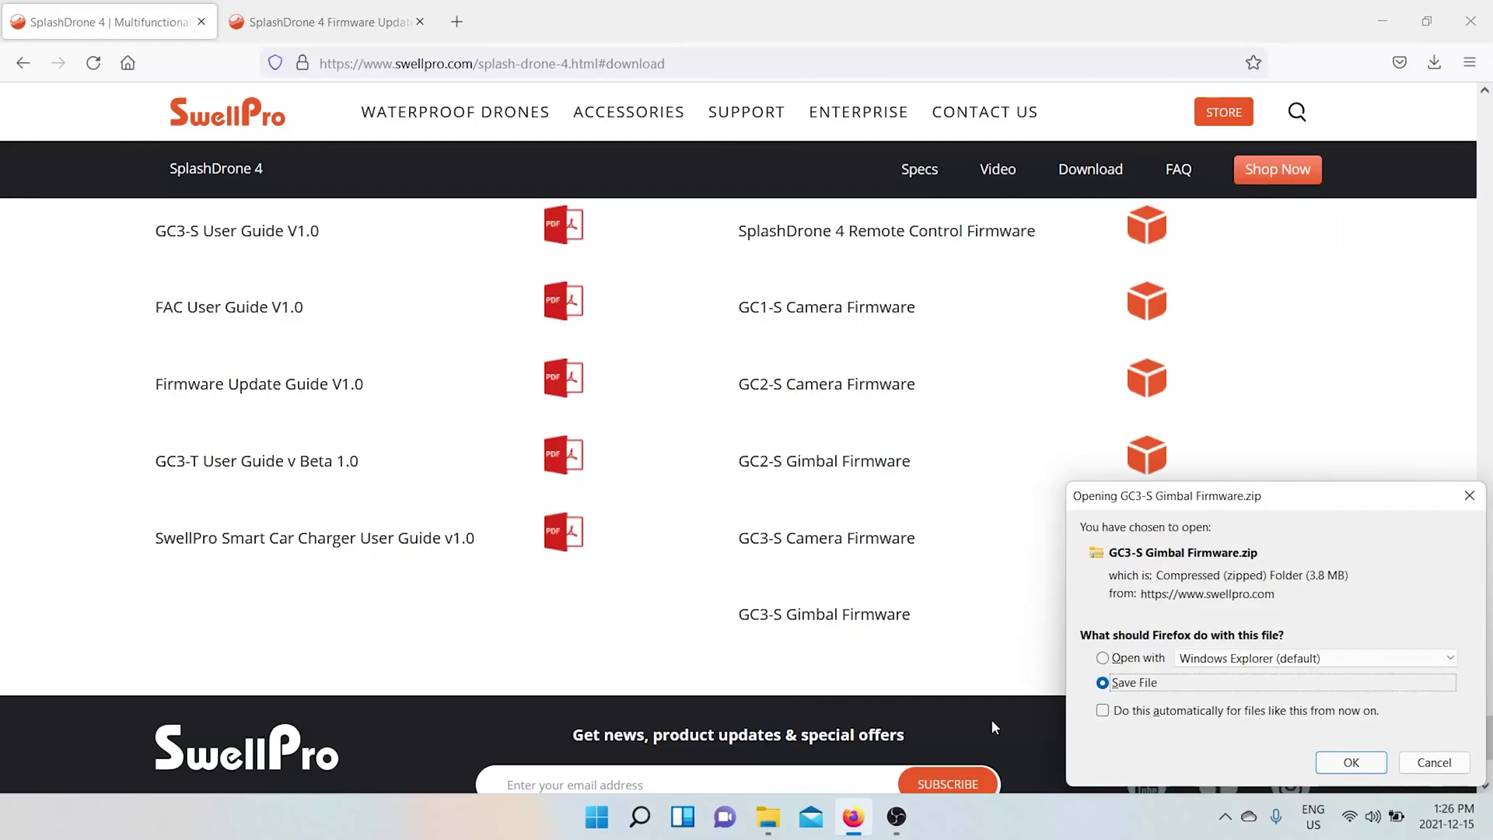
pyautogui.click(1347, 769)
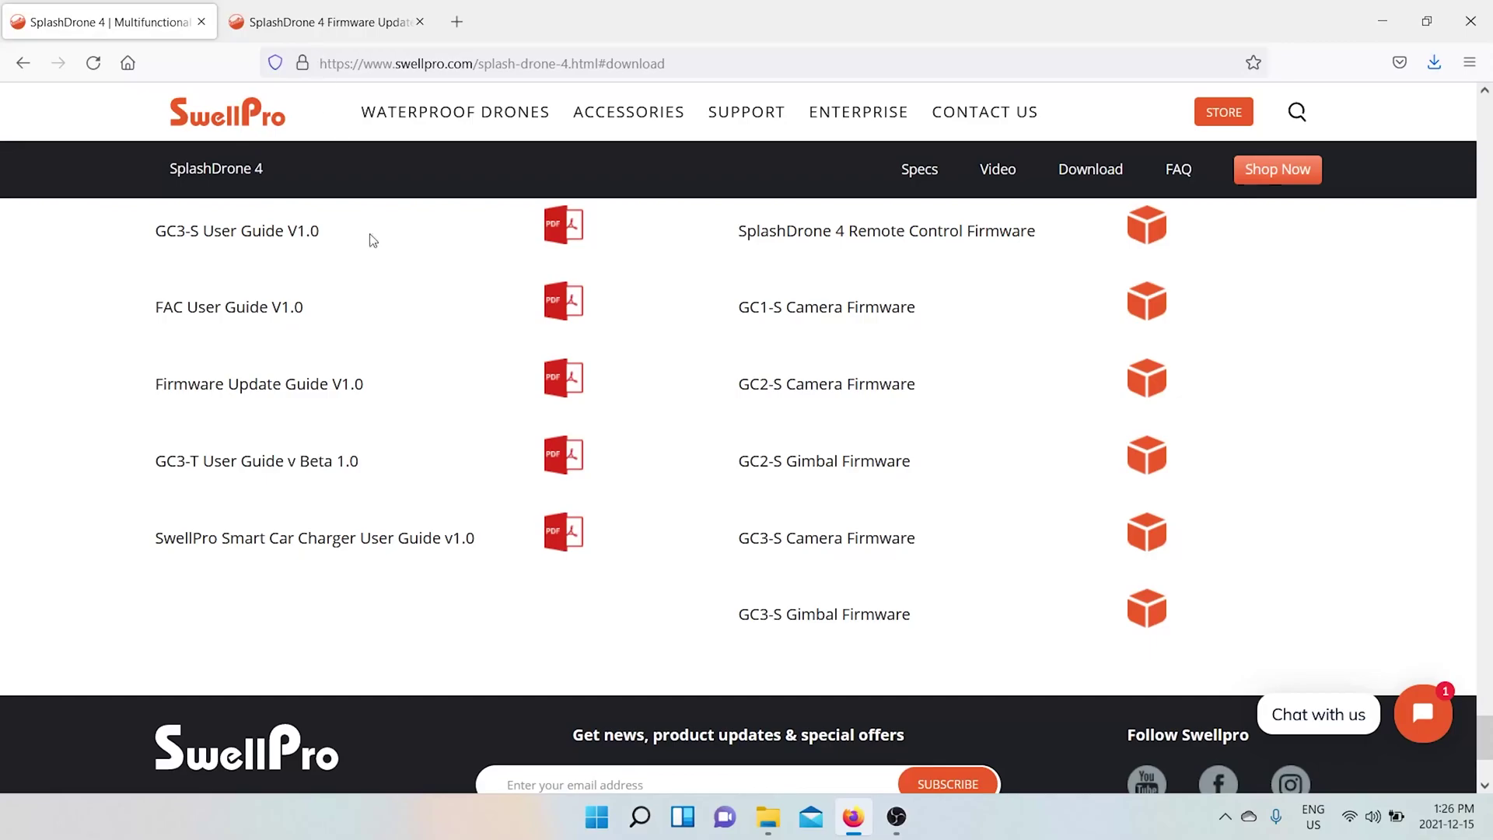
pyautogui.click(1434, 63)
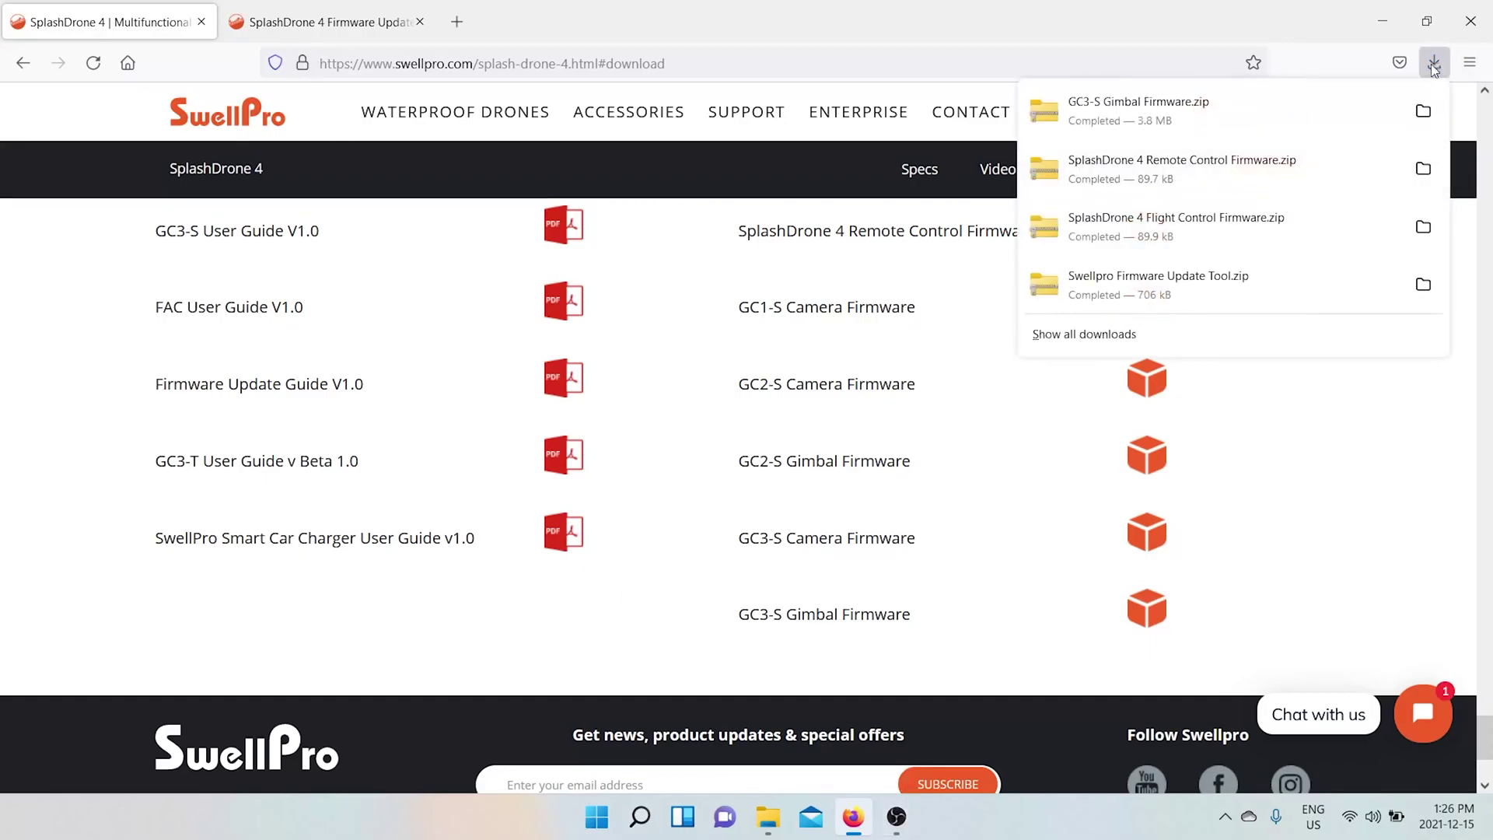
# Extract GC3-S Gimbal Firmware.zip into the tool's firmware folder, adding a FirmwareToolV2 subfolder
pyautogui.click(1423, 111)
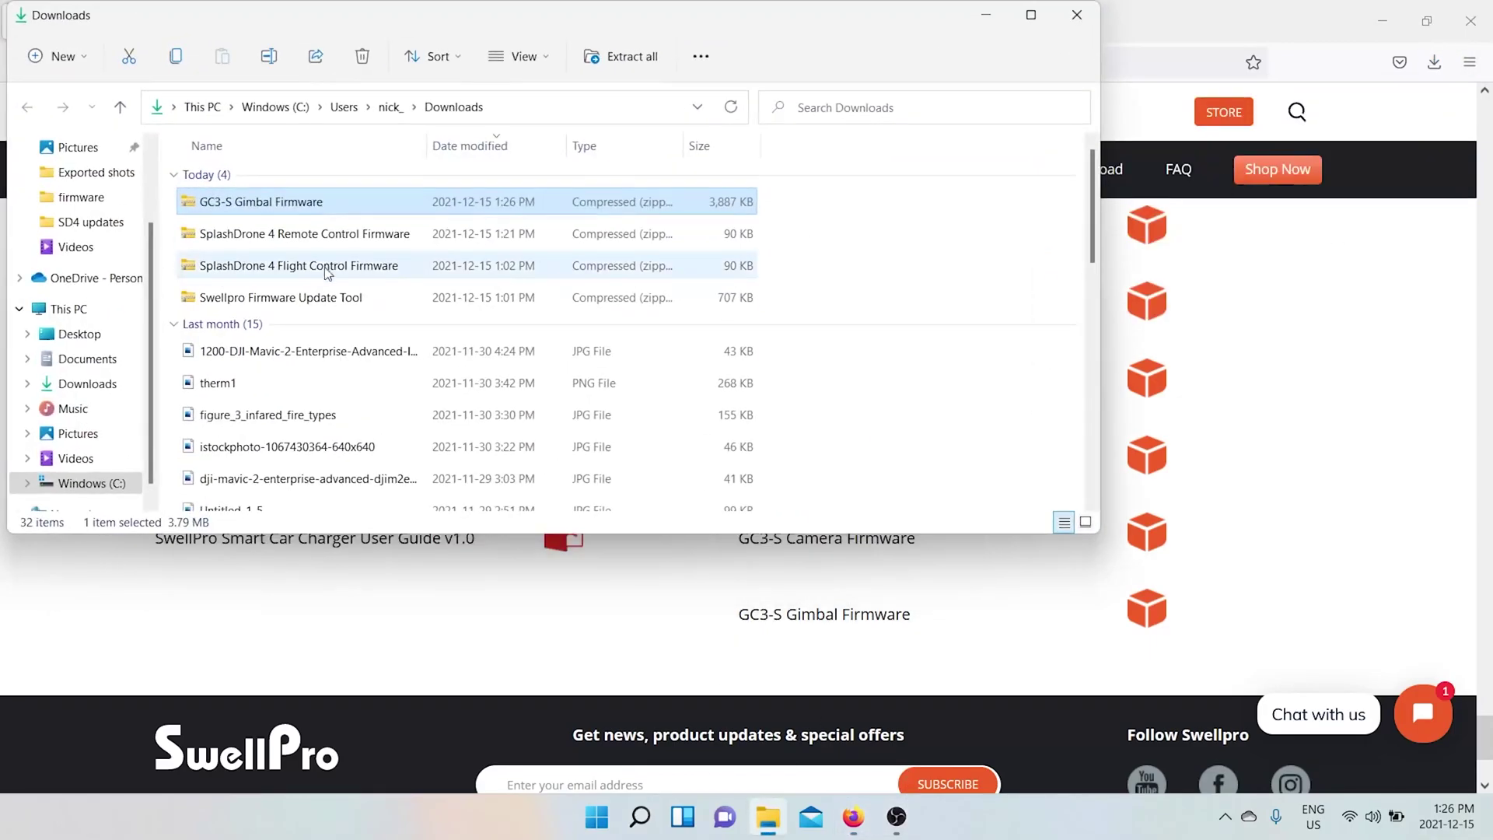
pyautogui.rightClick(267, 204)
pyautogui.click(342, 359)
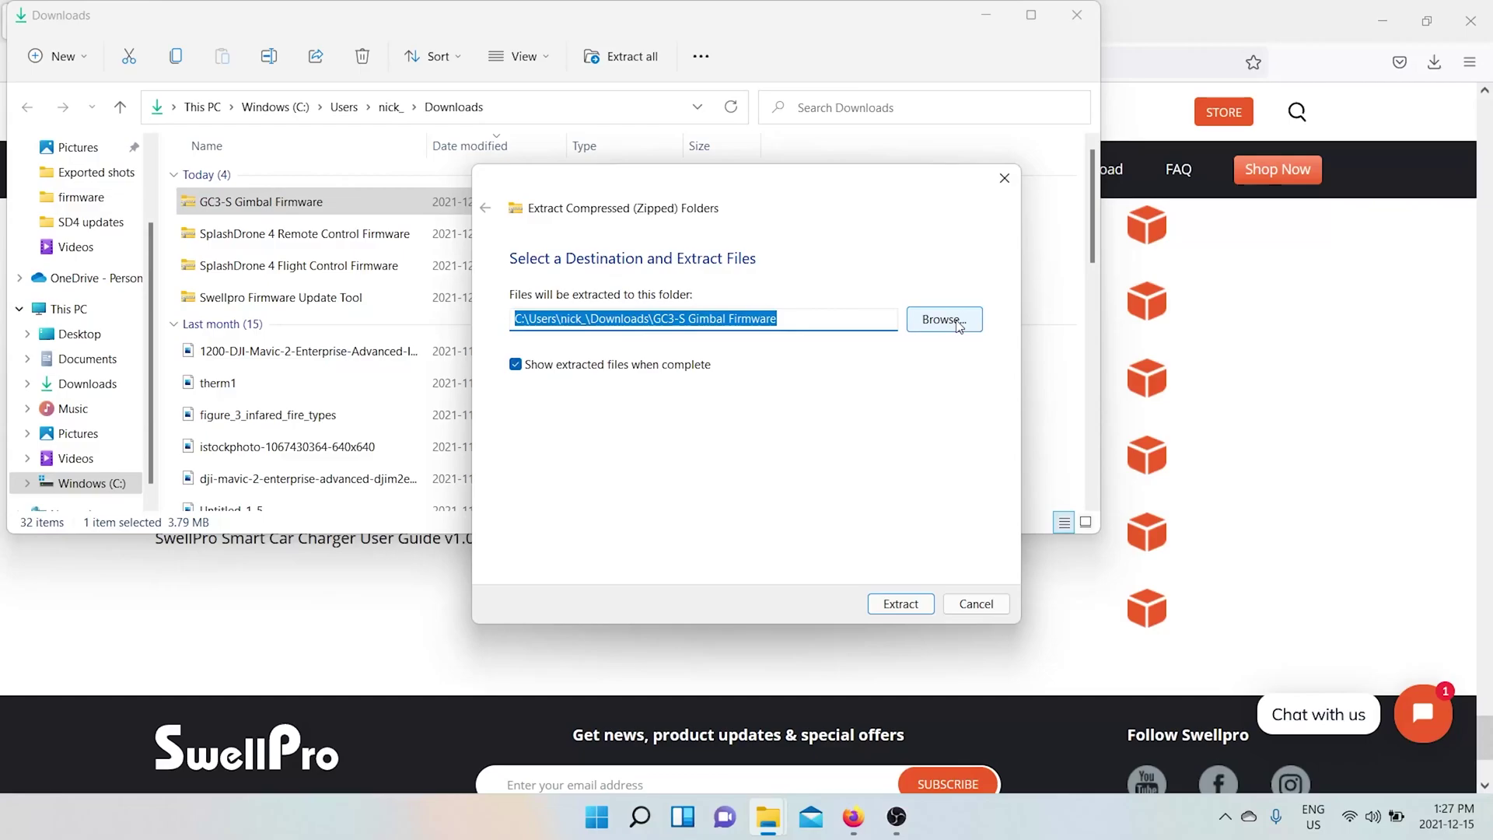
pyautogui.click(942, 320)
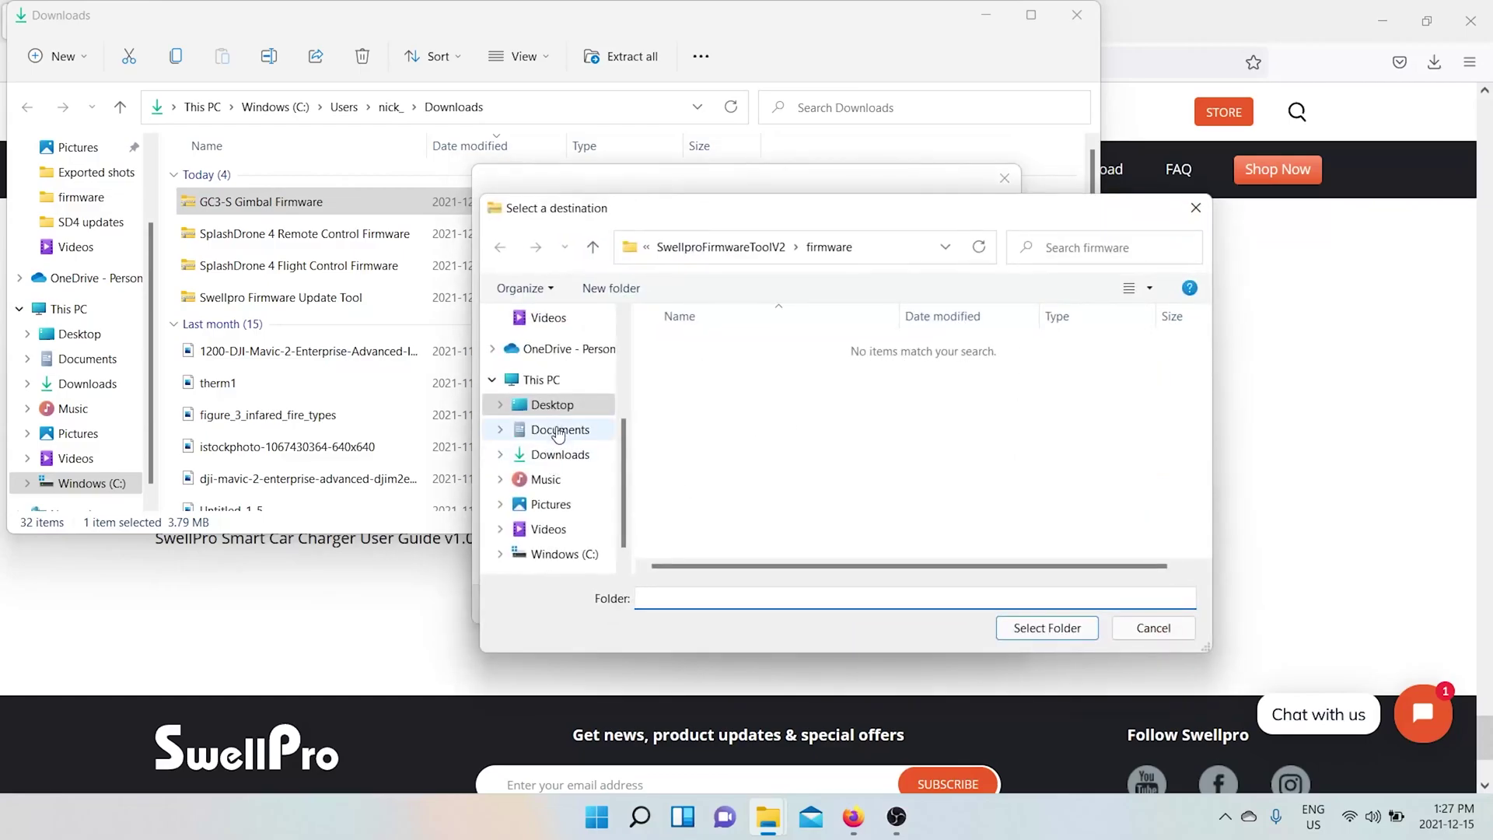
pyautogui.scroll(2, 573, 456)
pyautogui.click(572, 368)
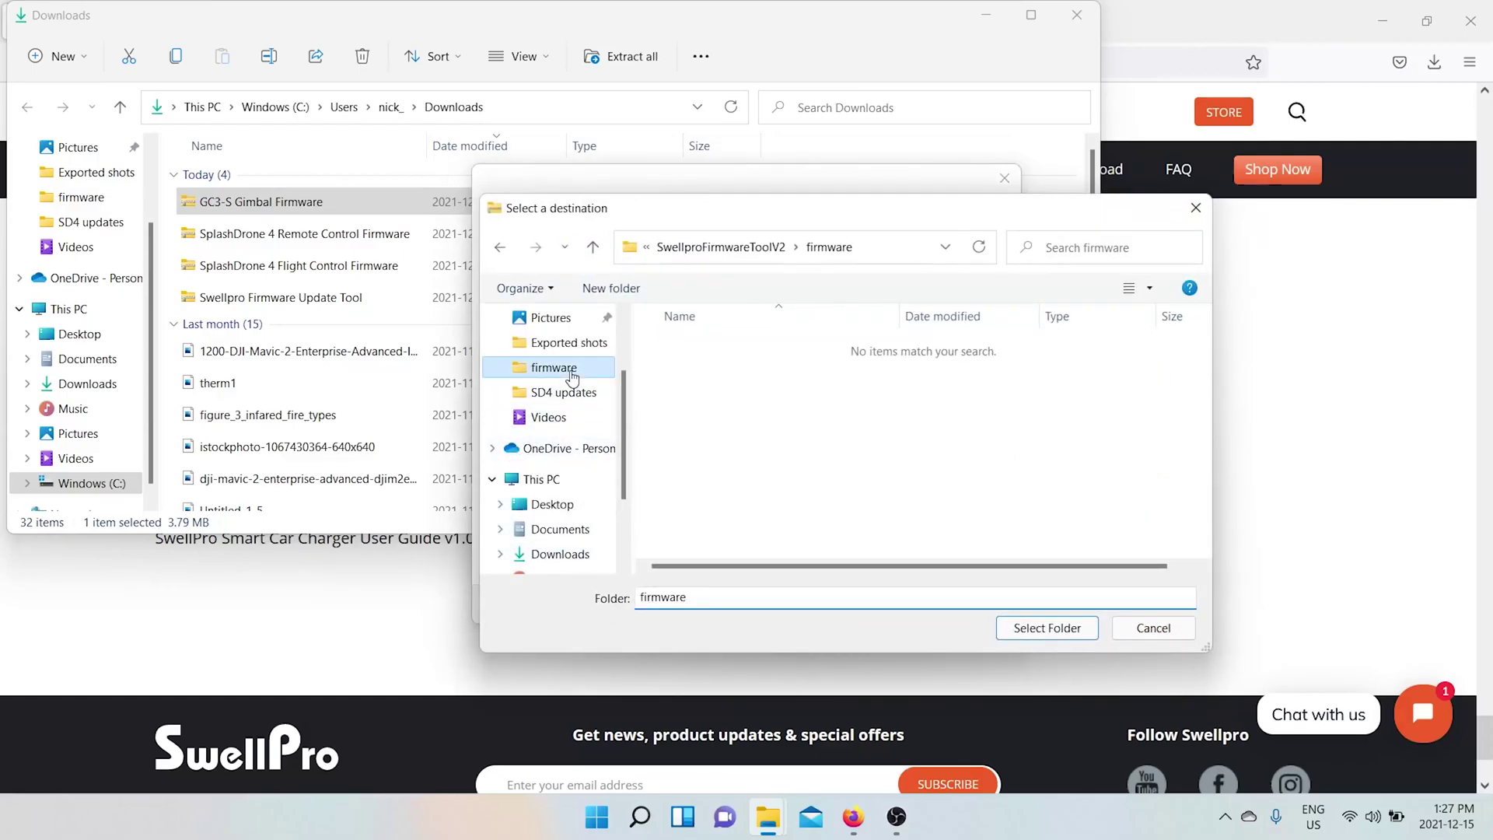
pyautogui.click(1025, 628)
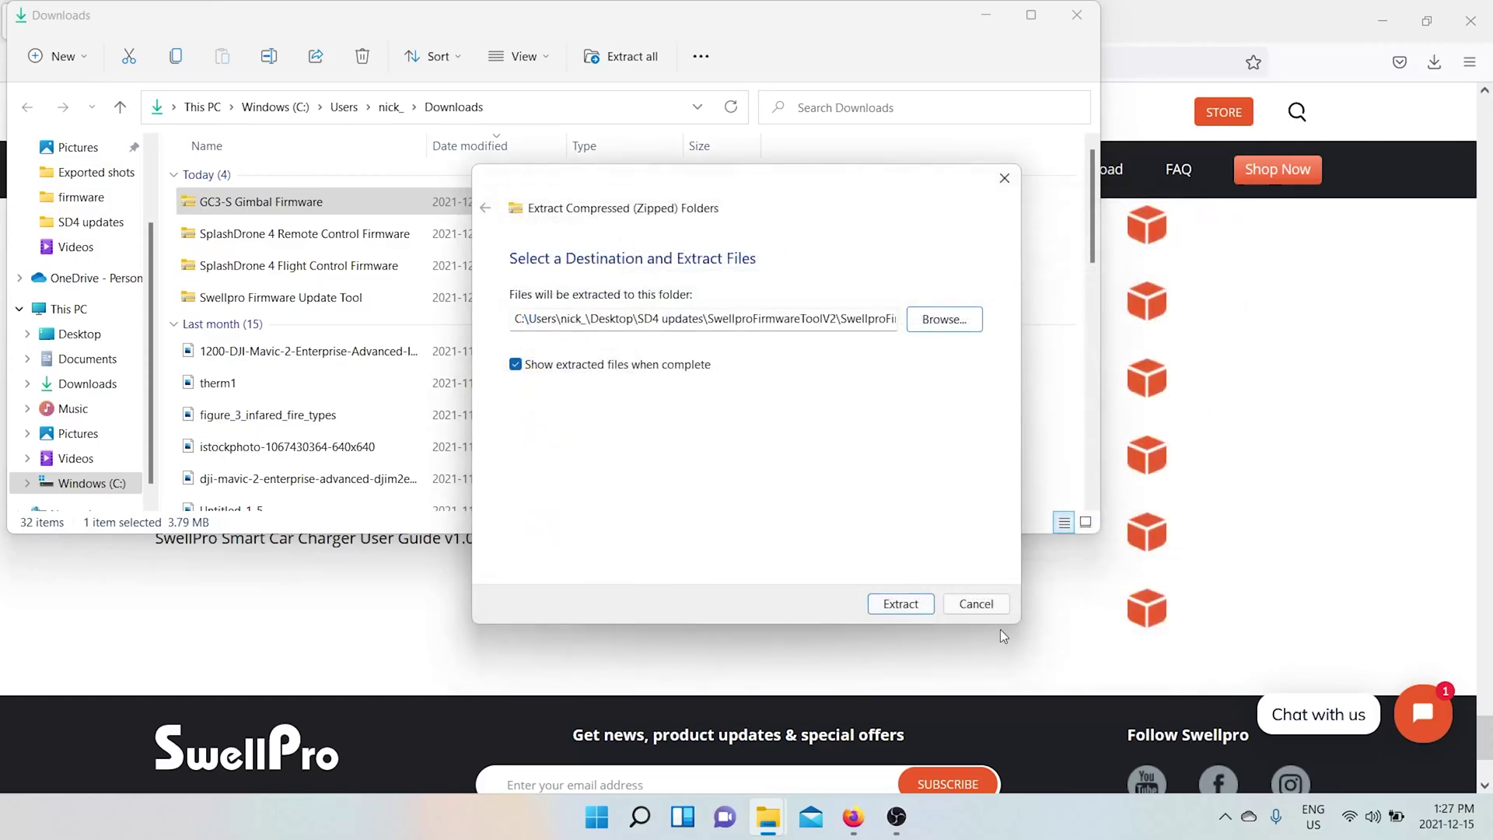
pyautogui.click(922, 605)
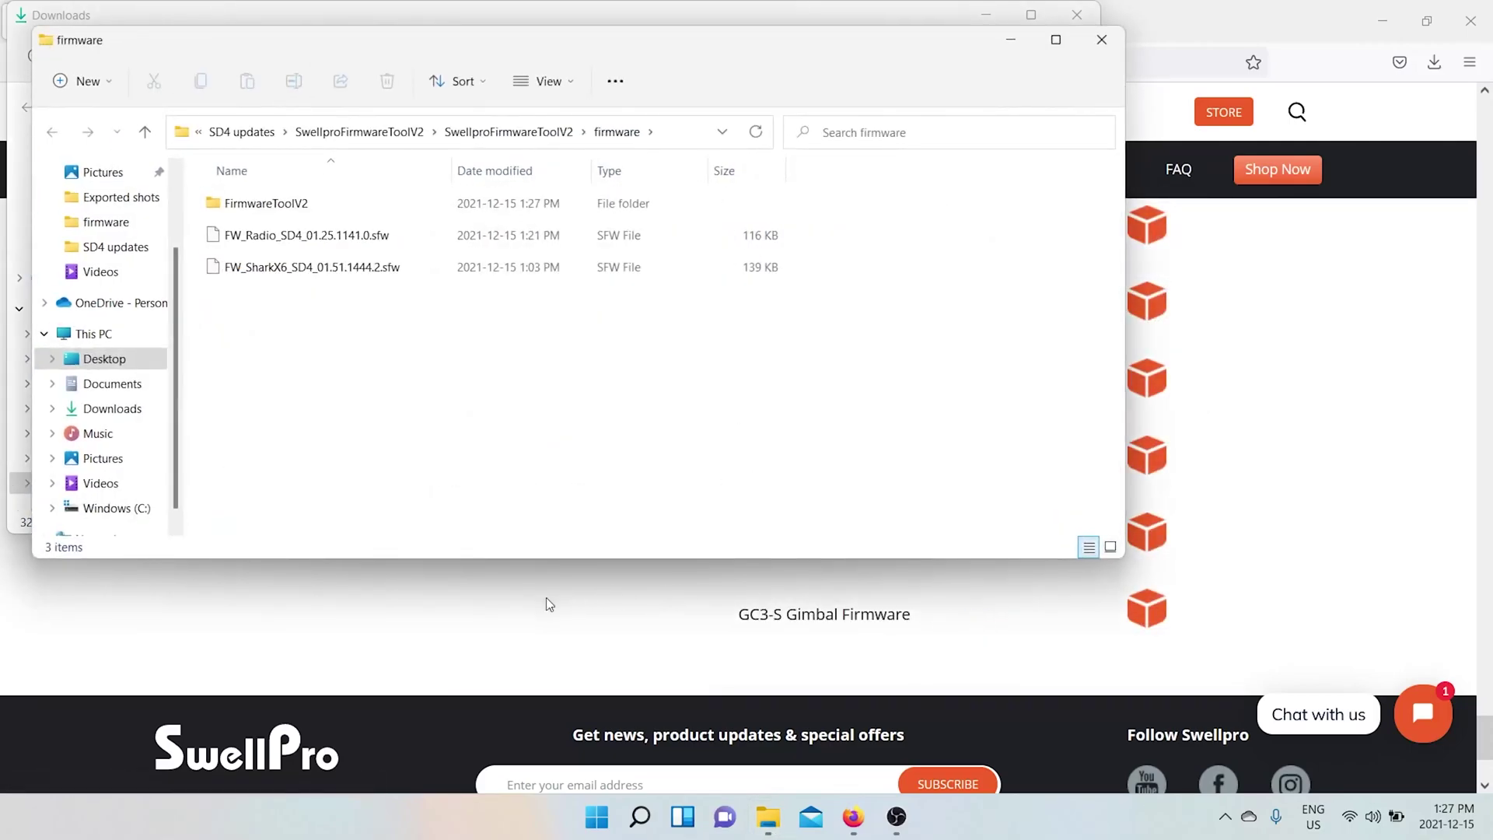
# Launch SharkFirmwareV2 from the FirmwareToolV2 folder, allowing it through SmartScreen with Run anyway
pyautogui.doubleClick(293, 217)
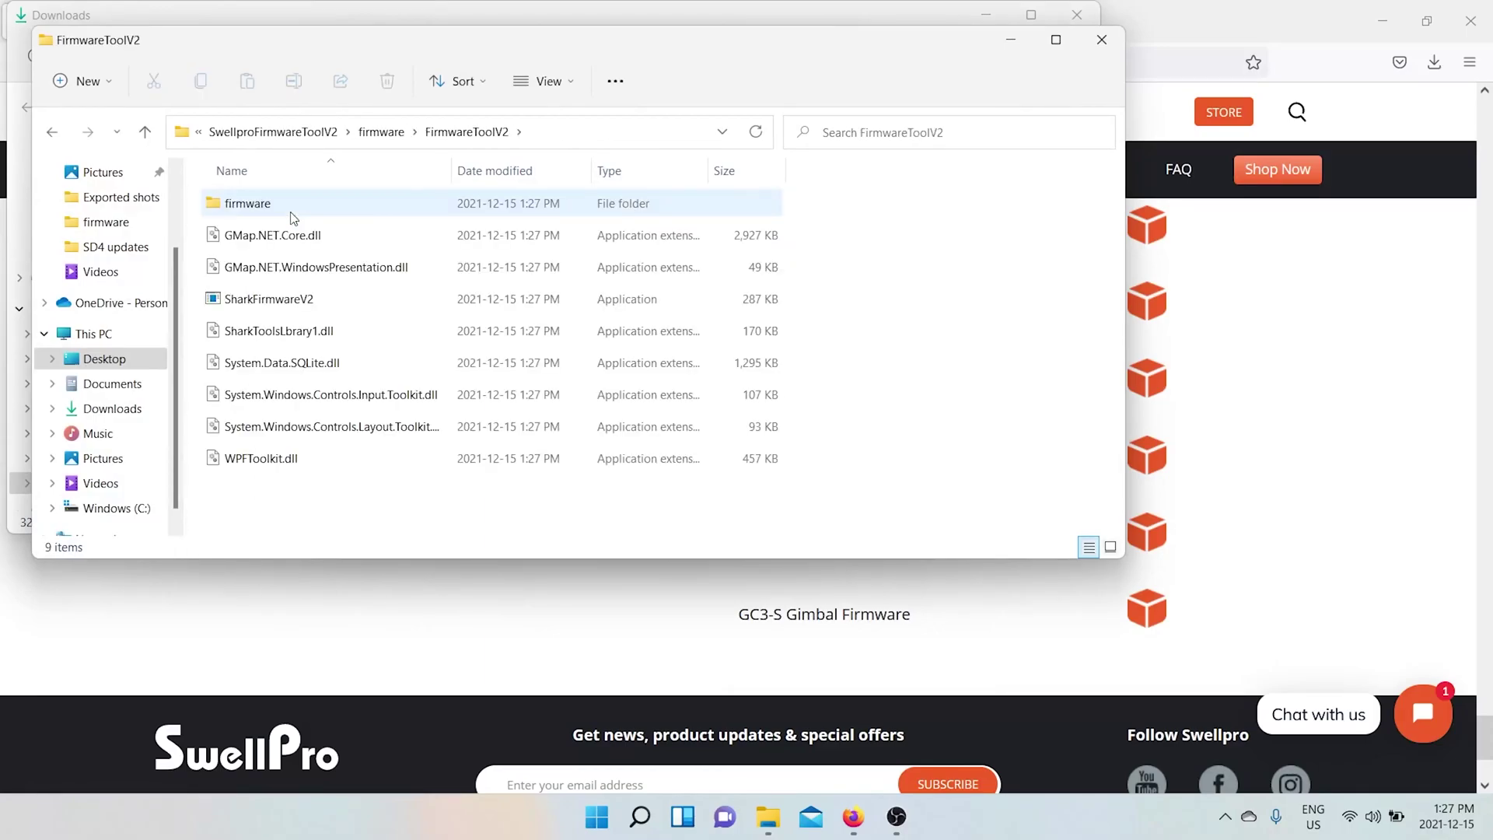
pyautogui.click(296, 301)
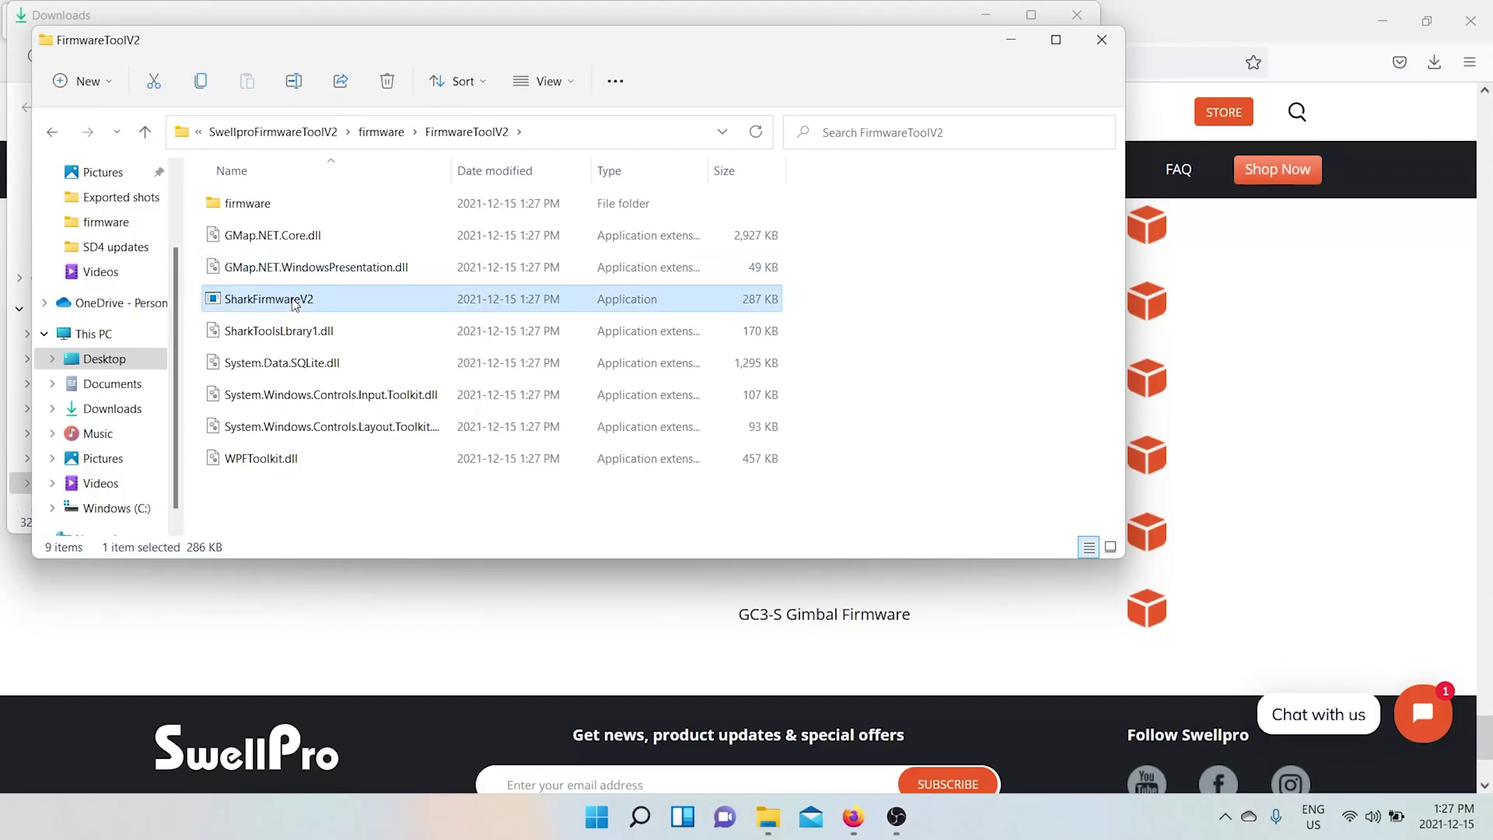
pyautogui.doubleClick(295, 301)
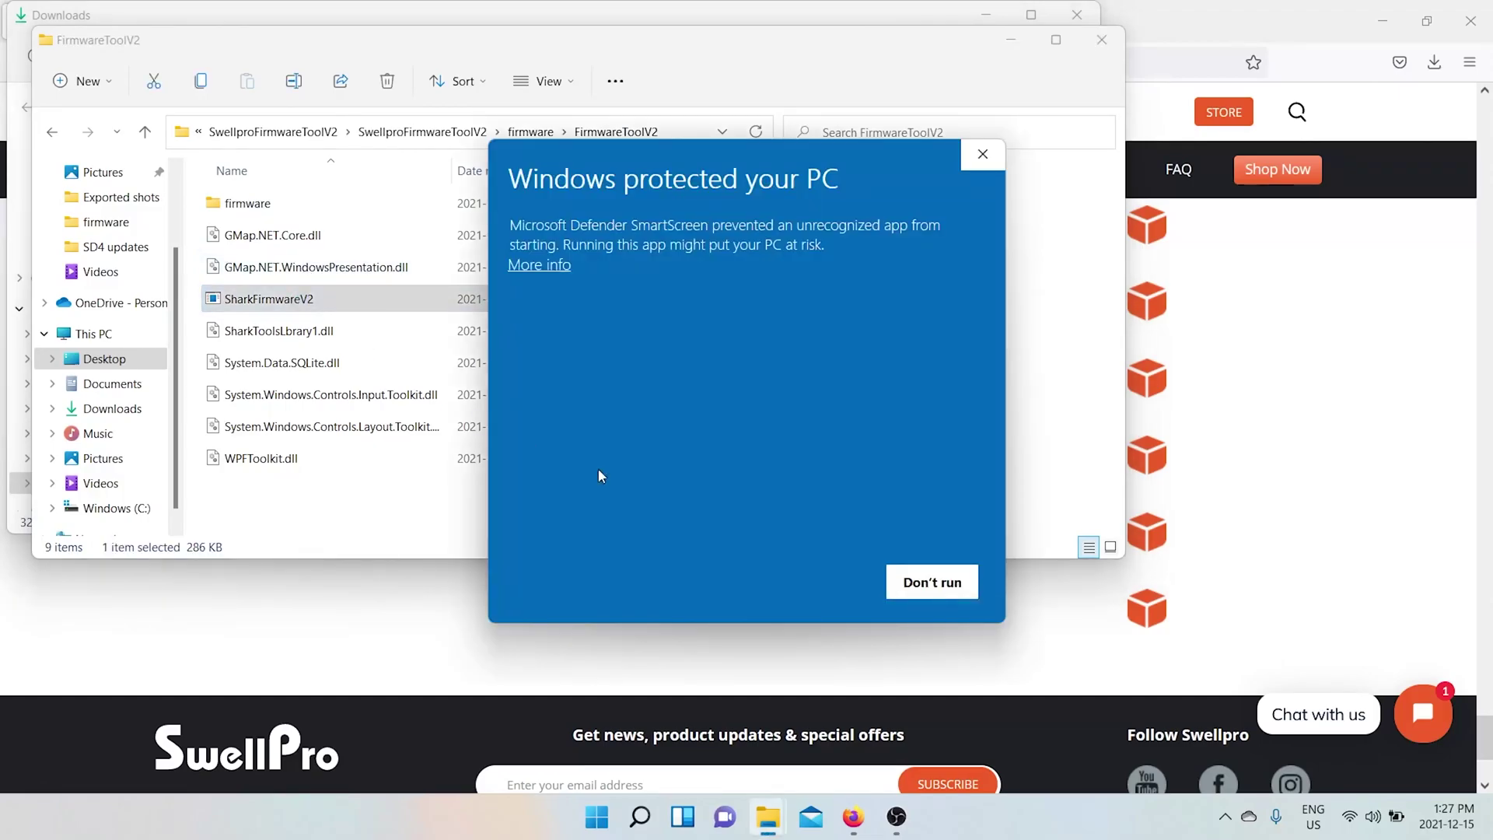
pyautogui.click(539, 265)
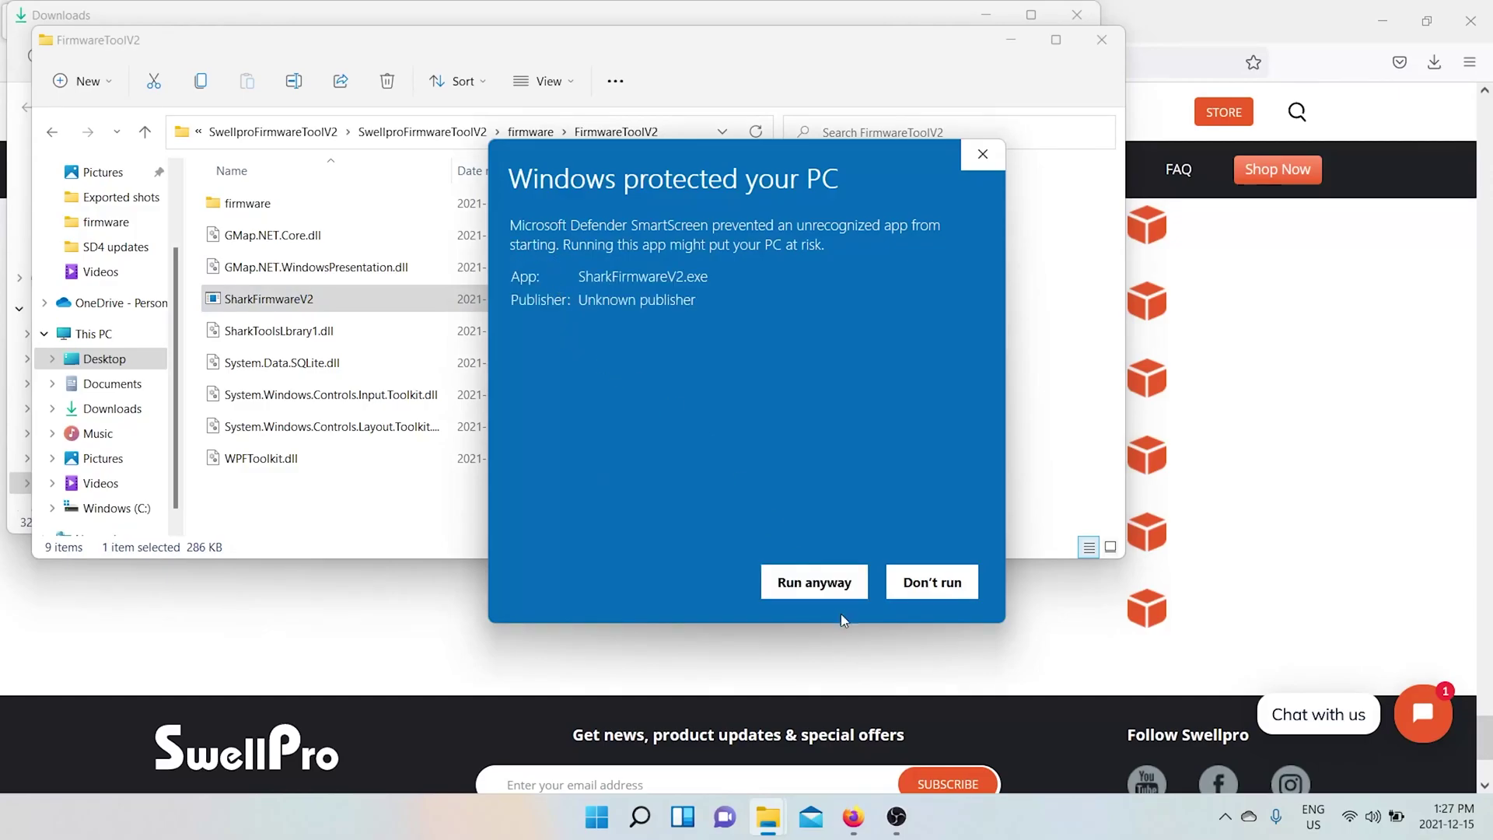
pyautogui.click(833, 590)
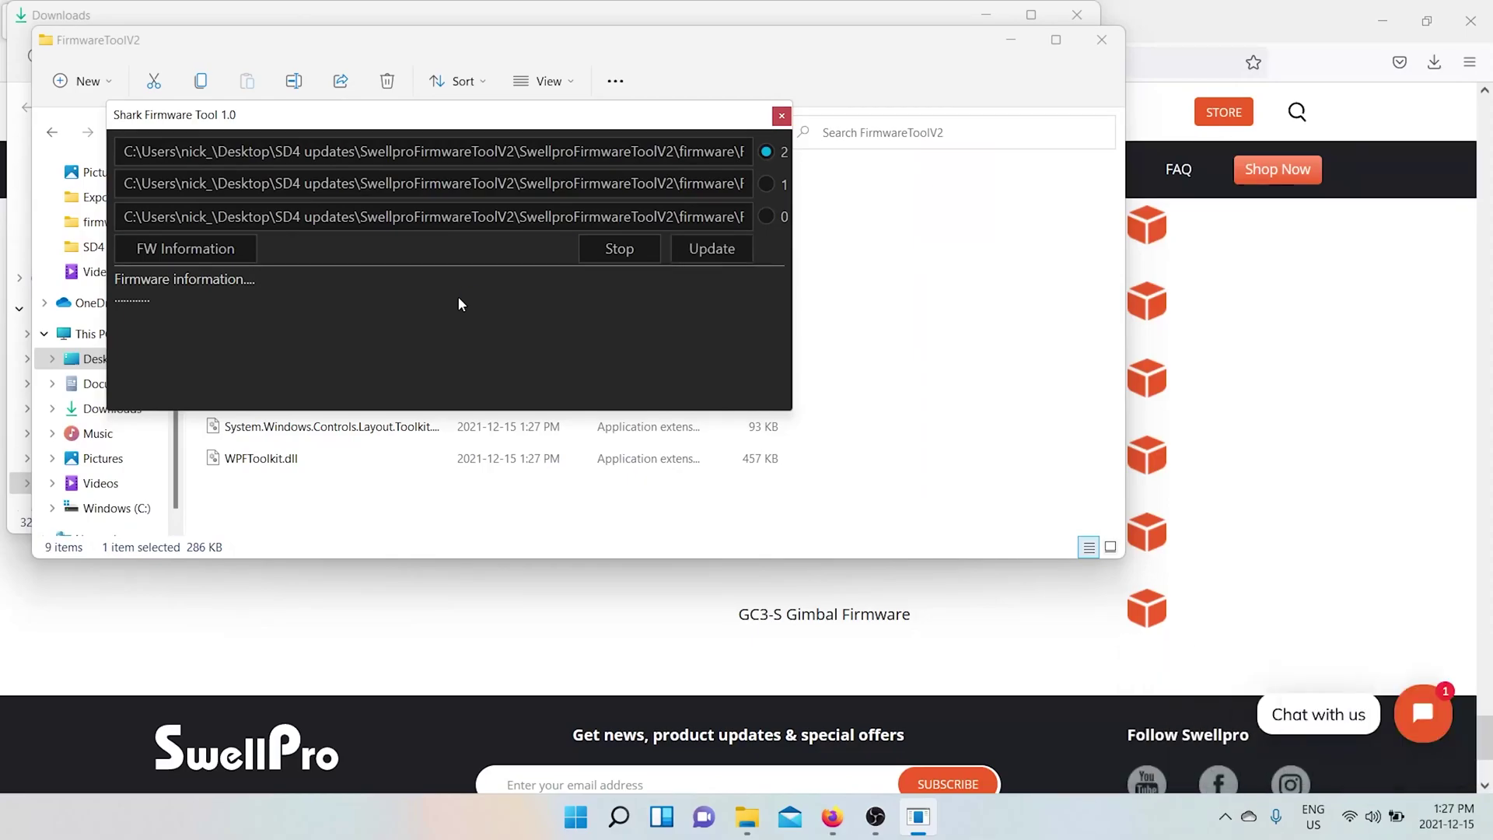
# Flash the gimbal firmware to device 2, then device 1, then device 0
pyautogui.click(718, 250)
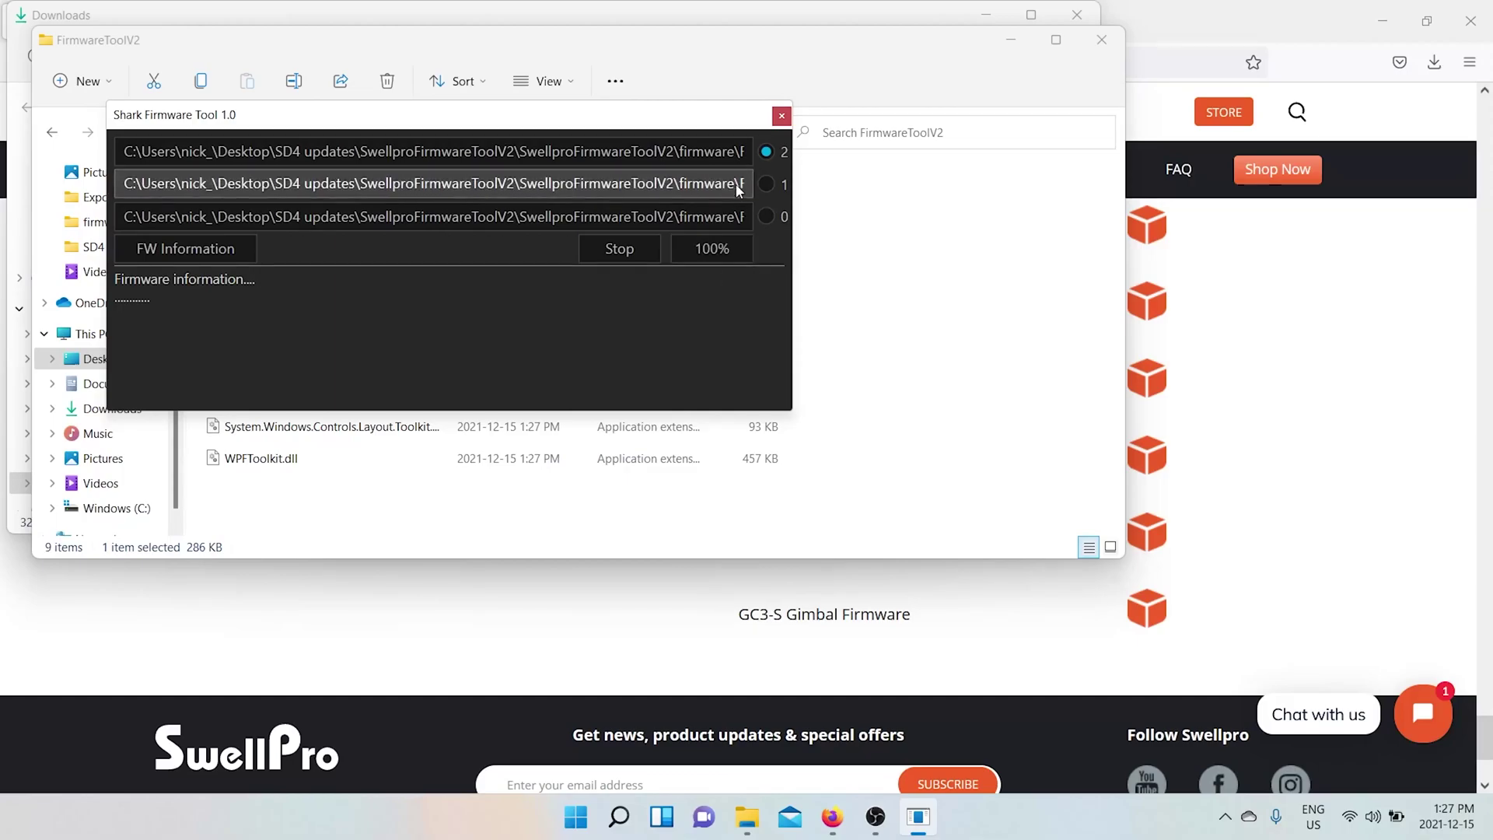
pyautogui.click(759, 183)
pyautogui.click(715, 250)
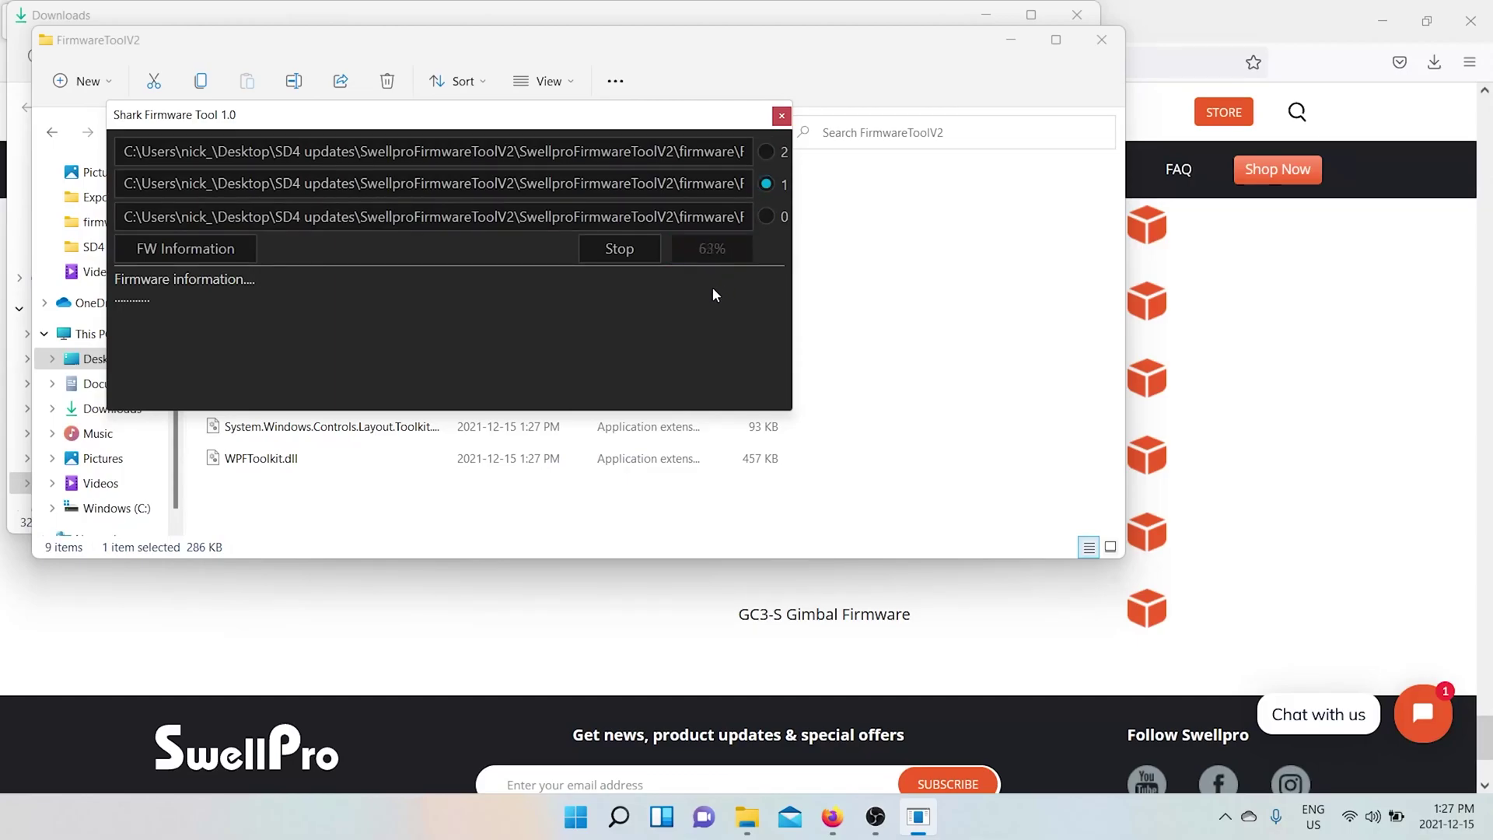
pyautogui.click(764, 217)
pyautogui.click(735, 252)
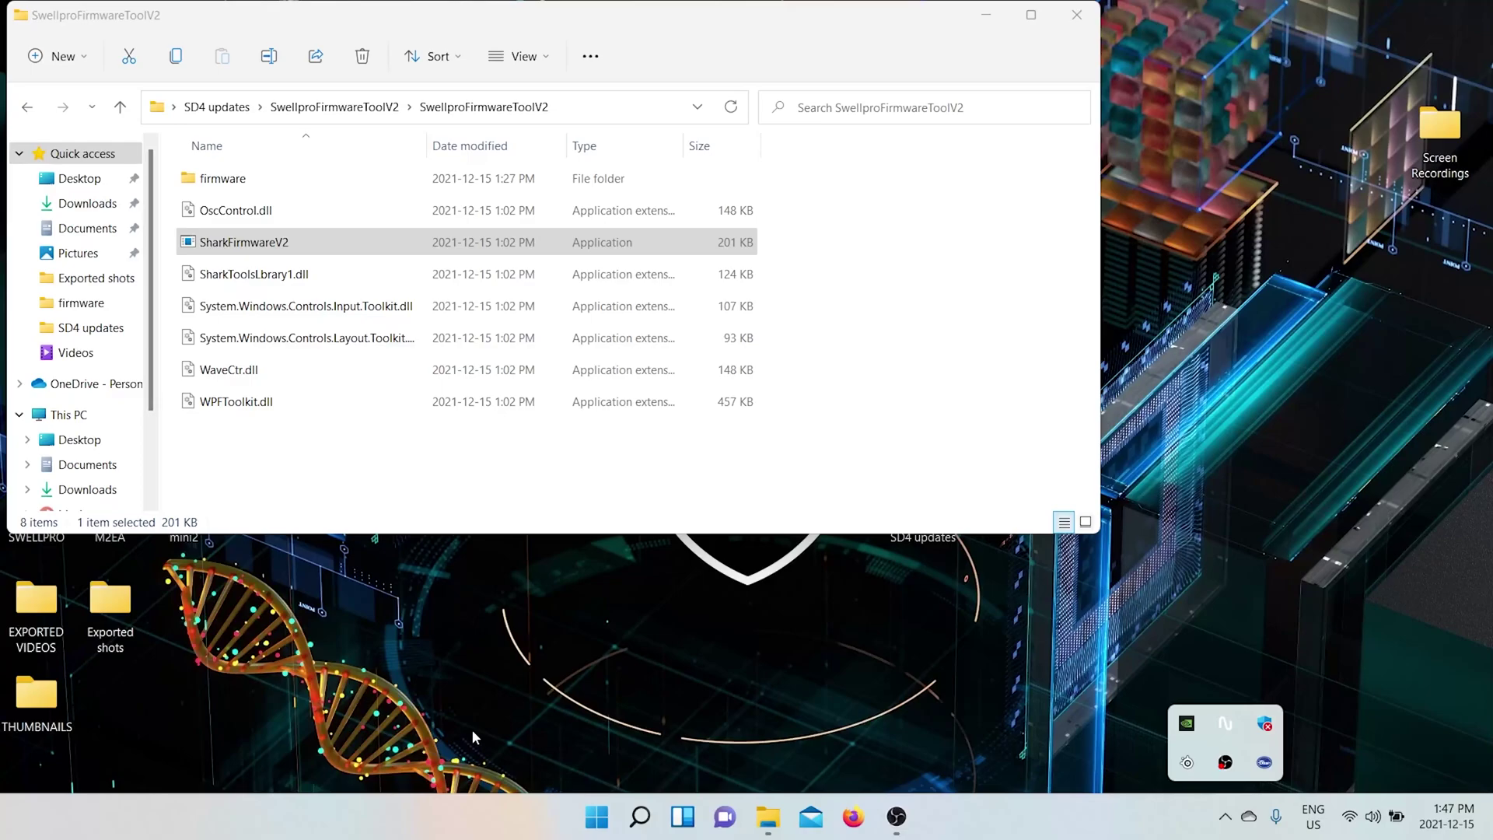
# Confirm flight controller firmware 01.51.1444 in Shark Firmware Tool 2.1, then close it and File Explorer
pyautogui.doubleClick(273, 243)
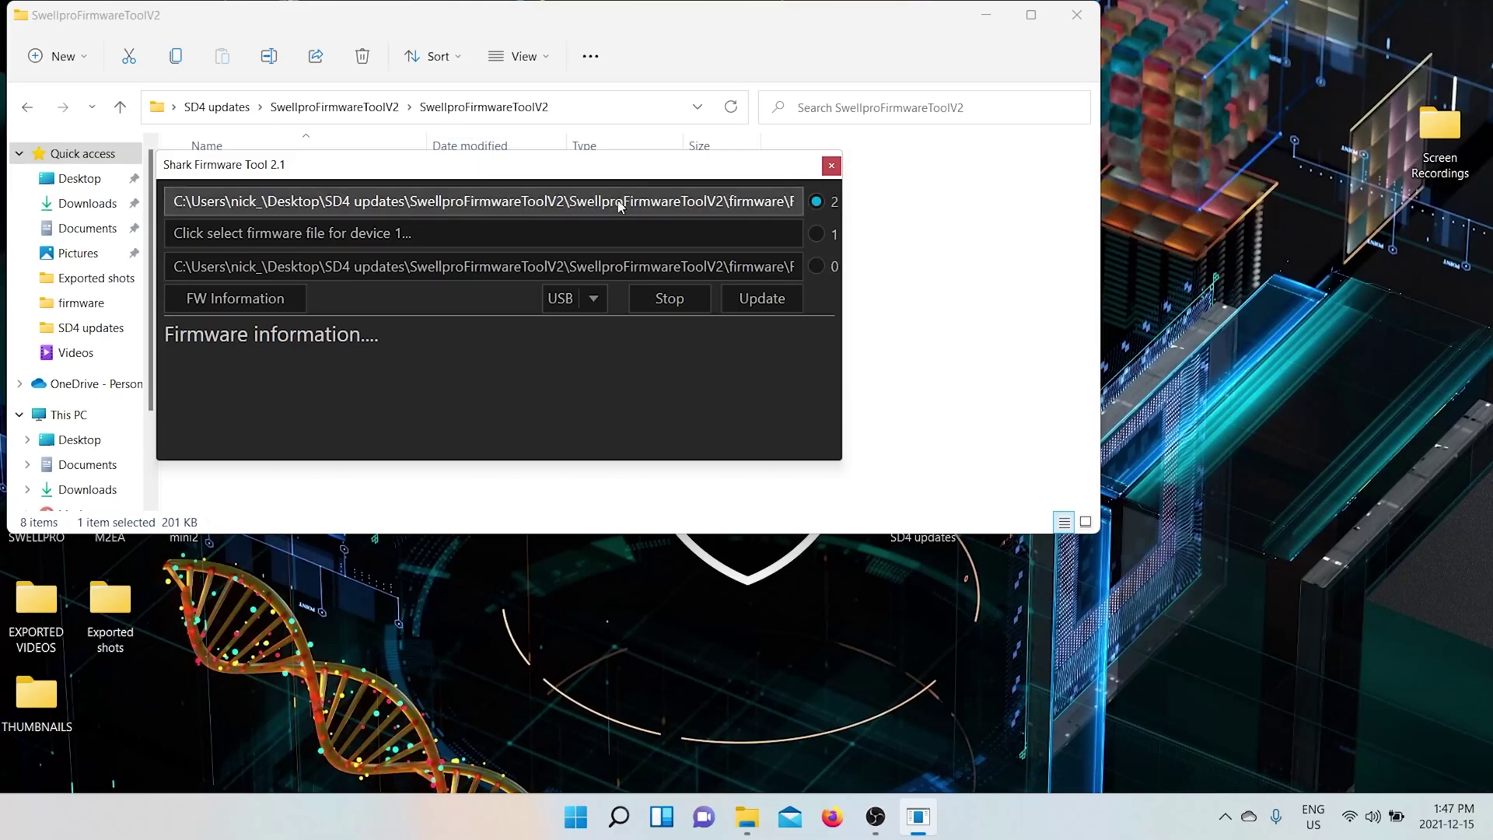
pyautogui.click(233, 302)
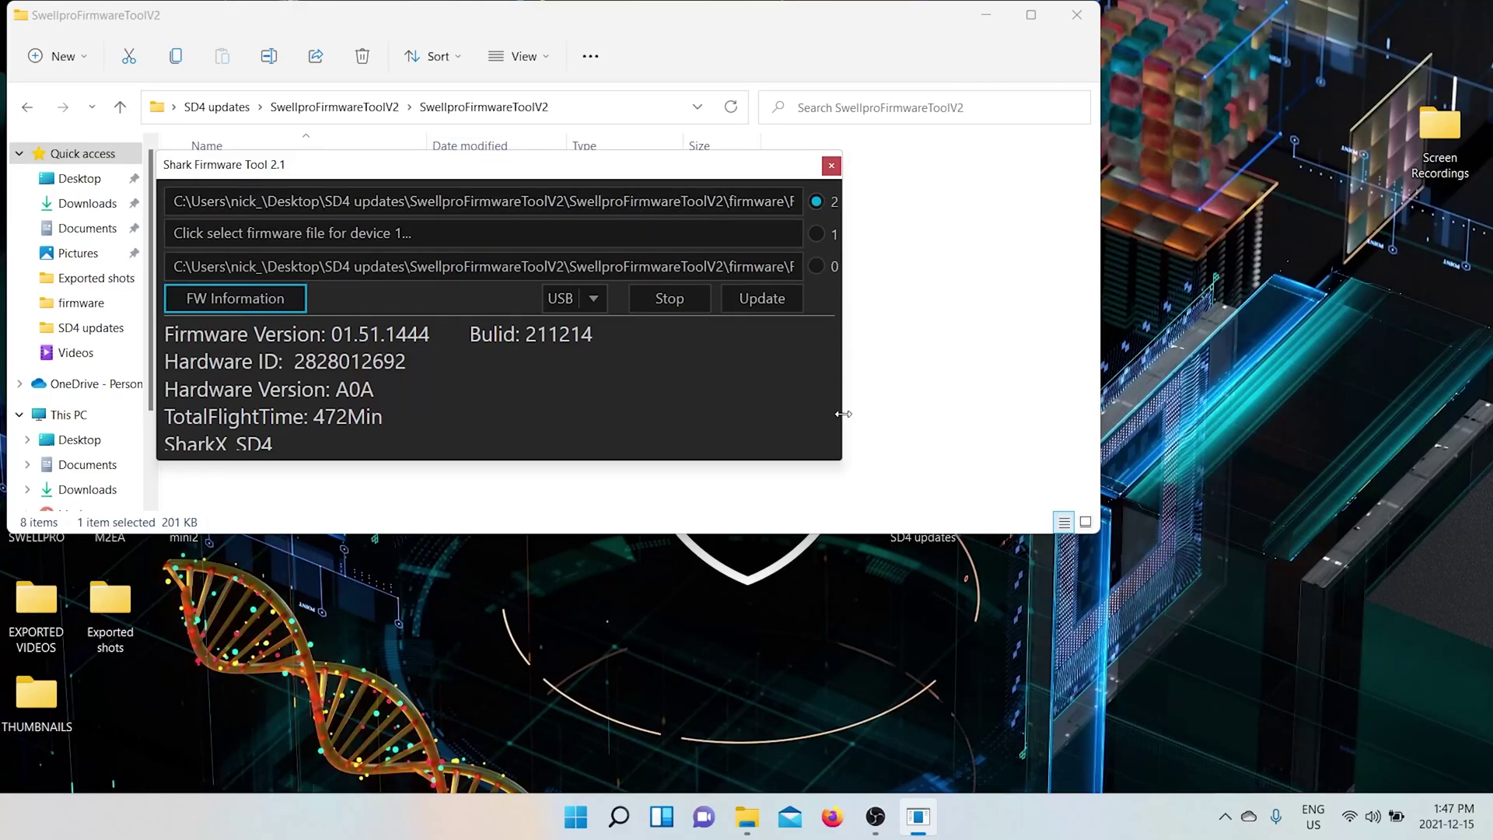
pyautogui.moveTo(843, 458); pyautogui.dragTo(1222, 459)
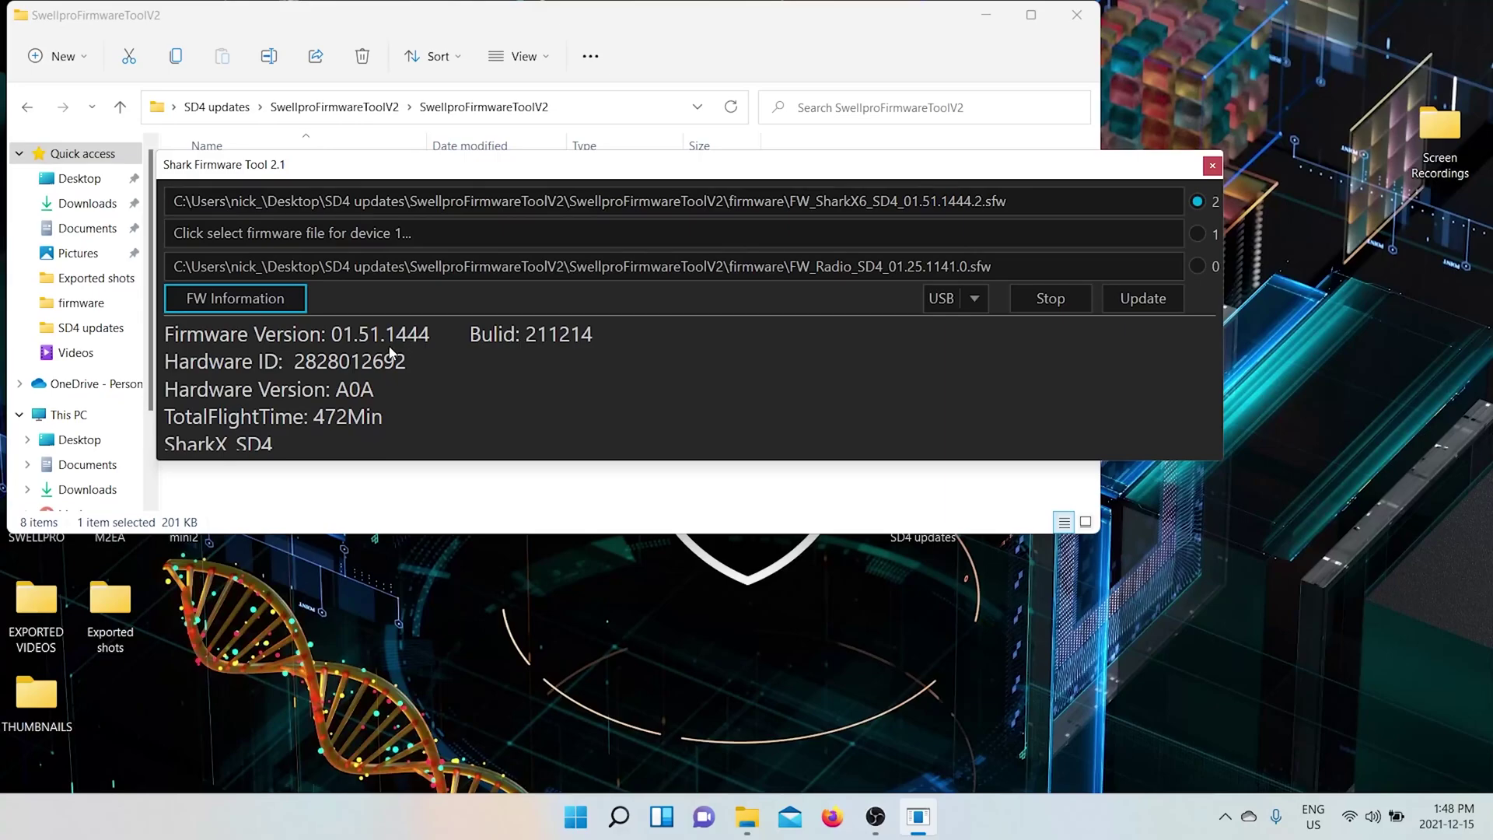
pyautogui.click(1212, 165)
pyautogui.click(1076, 14)
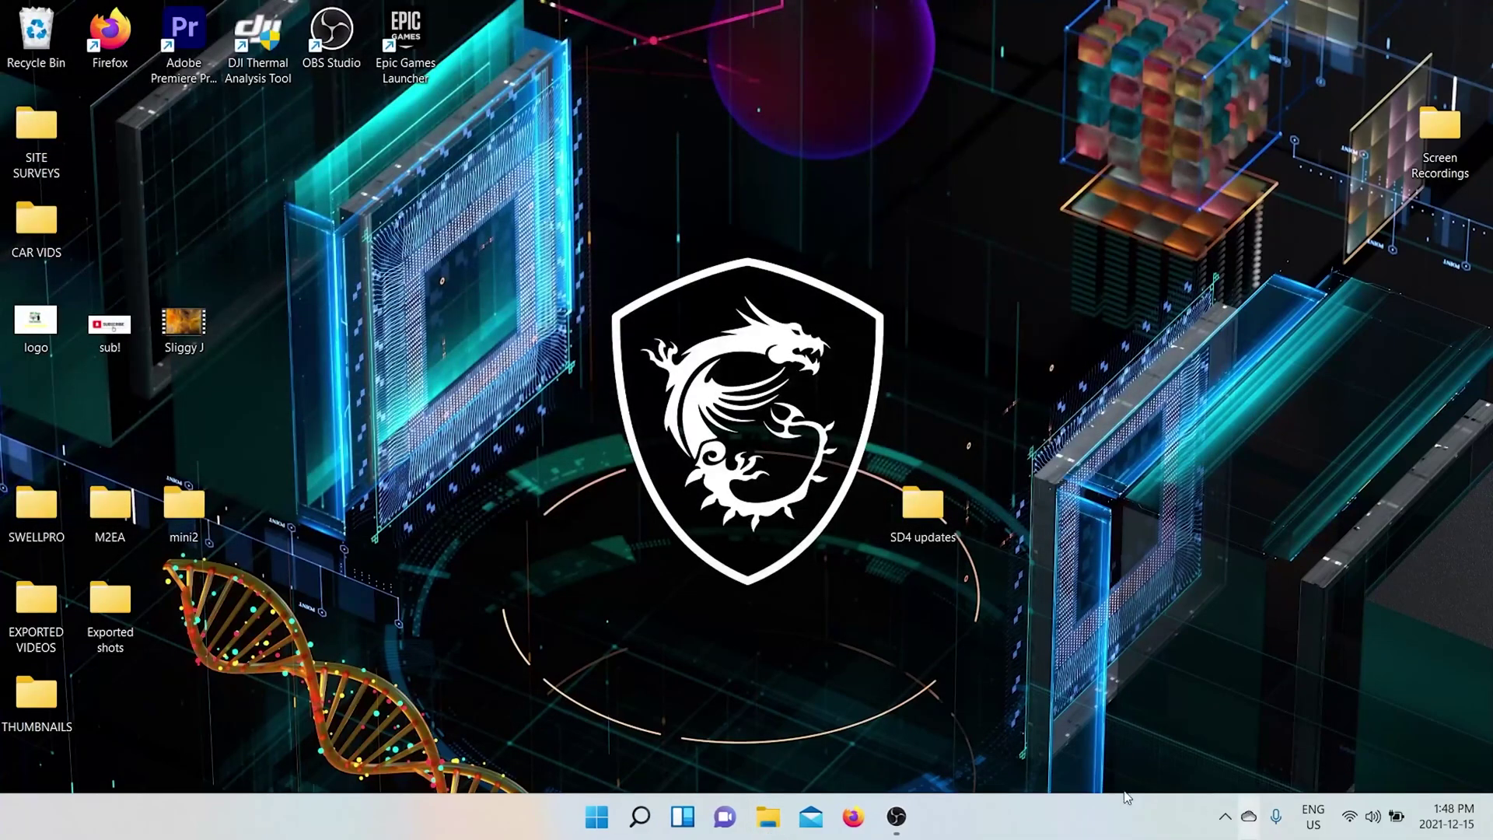